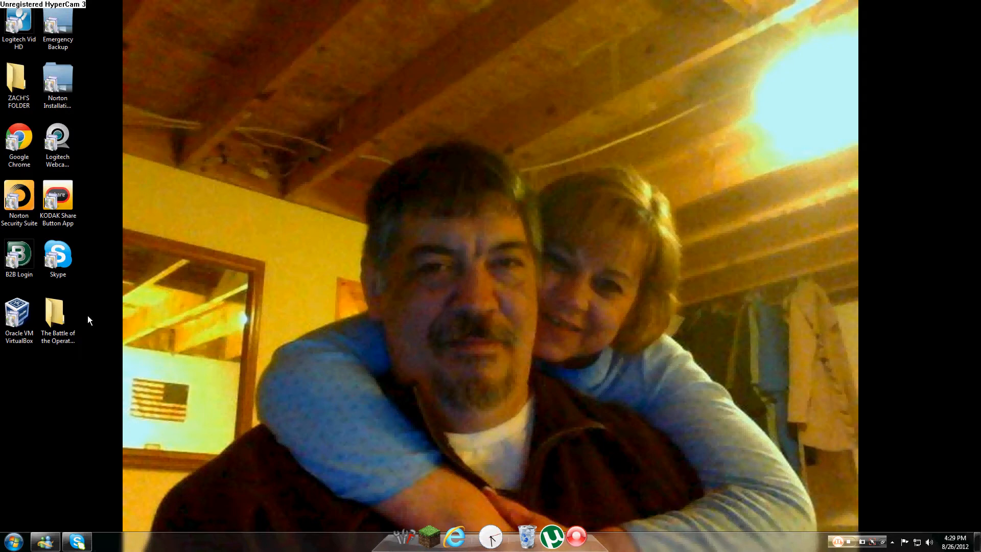
# Open The Battle of the Operating Systems folder from the desktop, look over its subfolders and close it
pyautogui.doubleClick(75, 317)
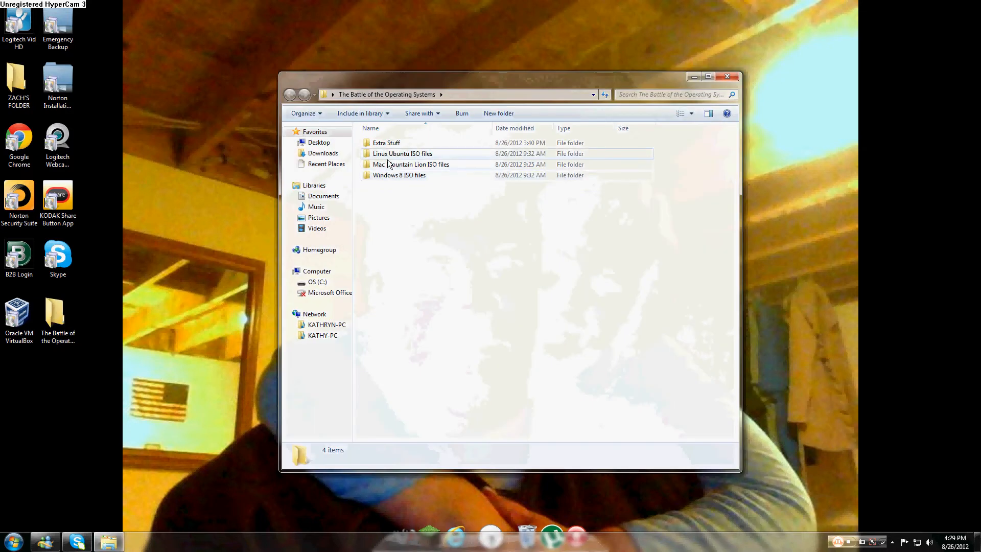
pyautogui.moveTo(386, 192); pyautogui.dragTo(410, 205)
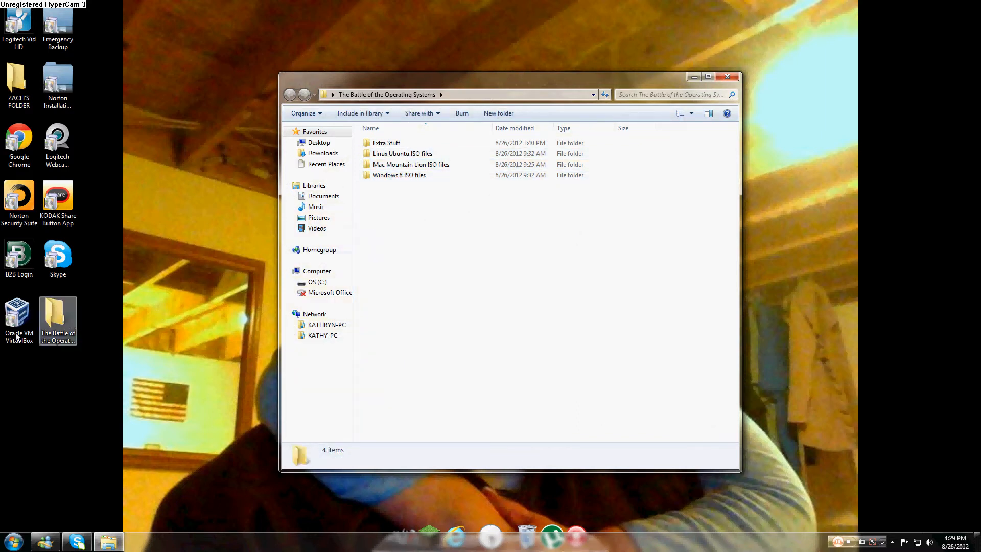
pyautogui.moveTo(20, 396); pyautogui.dragTo(25, 371)
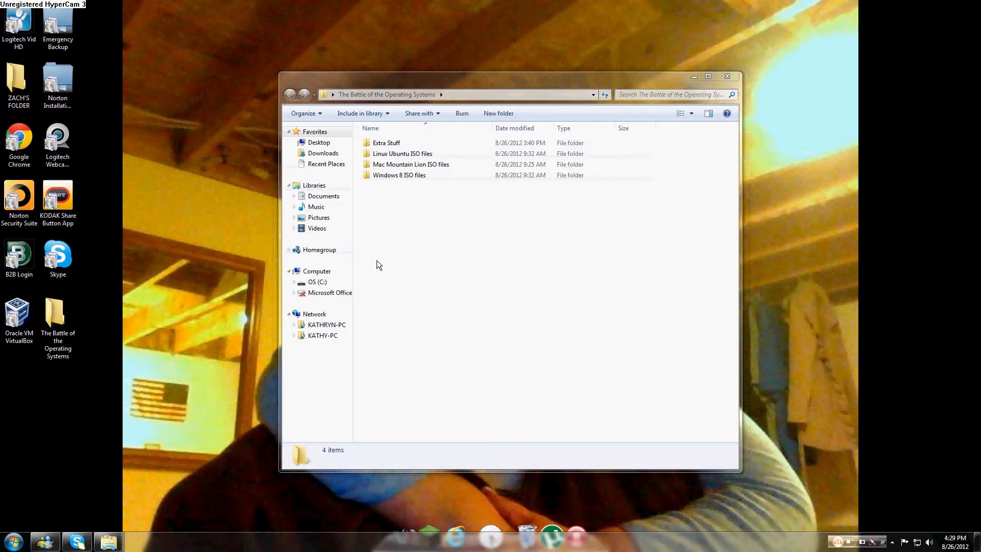
pyautogui.click(727, 76)
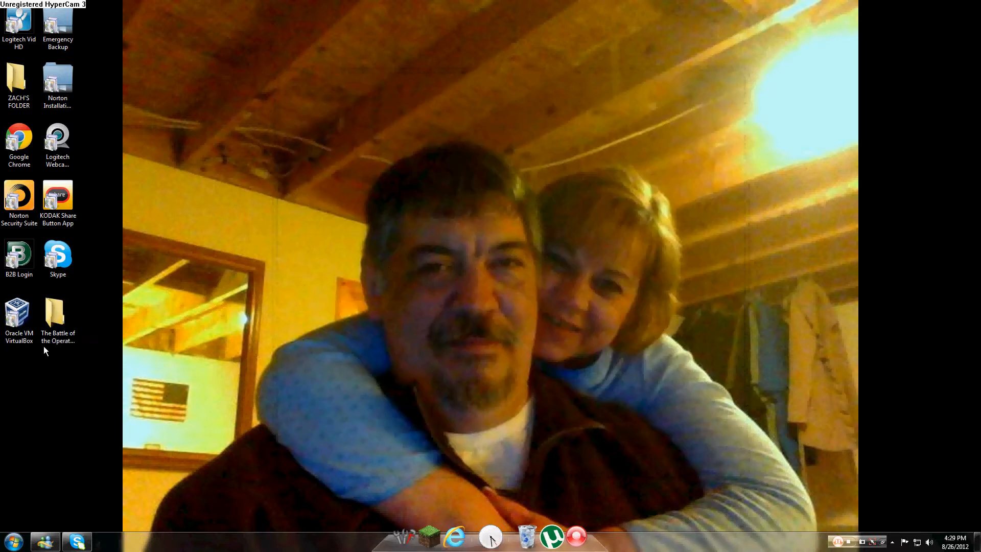
# Launch Oracle VM VirtualBox from the desktop, view its manager window and close it
pyautogui.moveTo(14, 383)
pyautogui.mouseDown()
pyautogui.moveTo(17, 319)
pyautogui.moveTo(27, 386)
pyautogui.mouseUp()
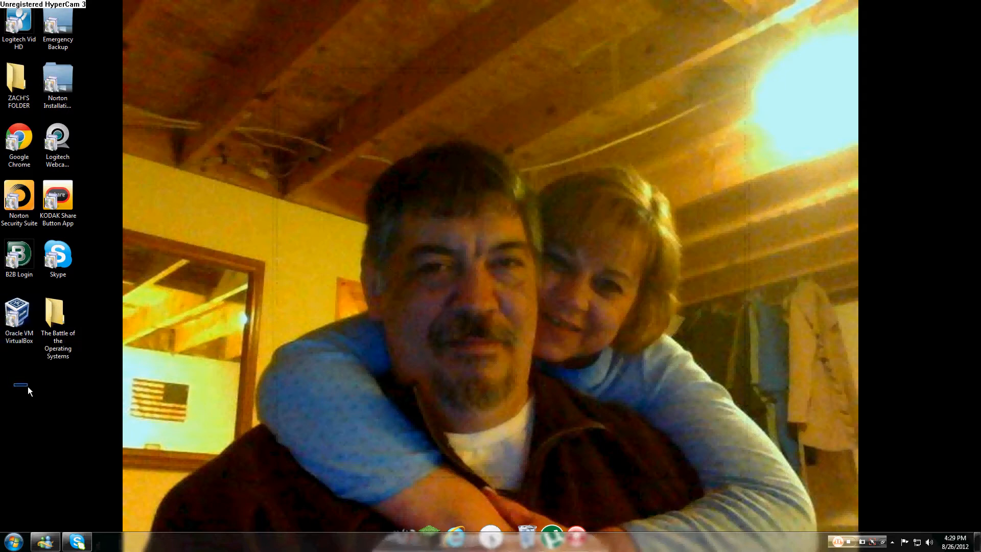
pyautogui.moveTo(29, 323); pyautogui.dragTo(29, 323)
pyautogui.click(24, 376)
pyautogui.moveTo(11, 378); pyautogui.dragTo(26, 353)
pyautogui.doubleClick(3, 316)
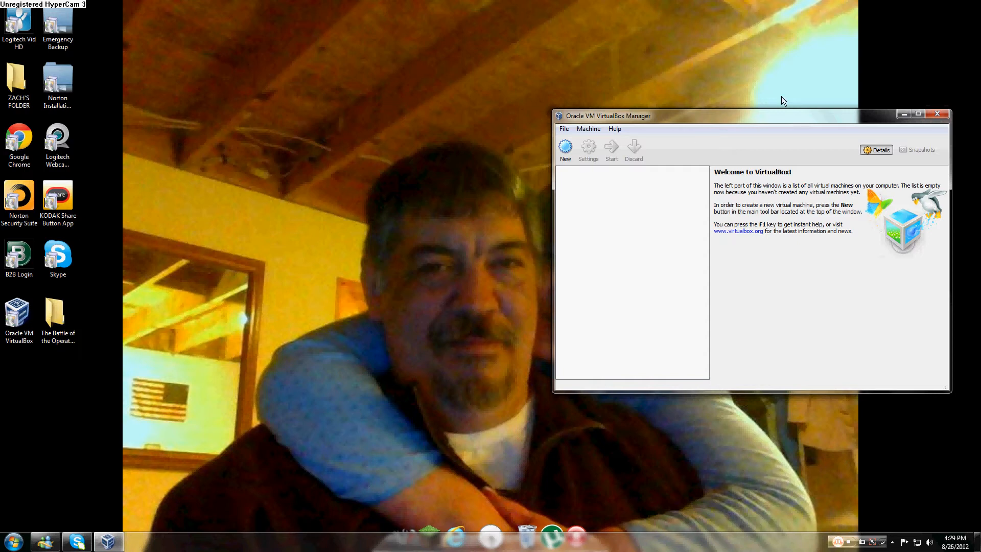
pyautogui.click(941, 117)
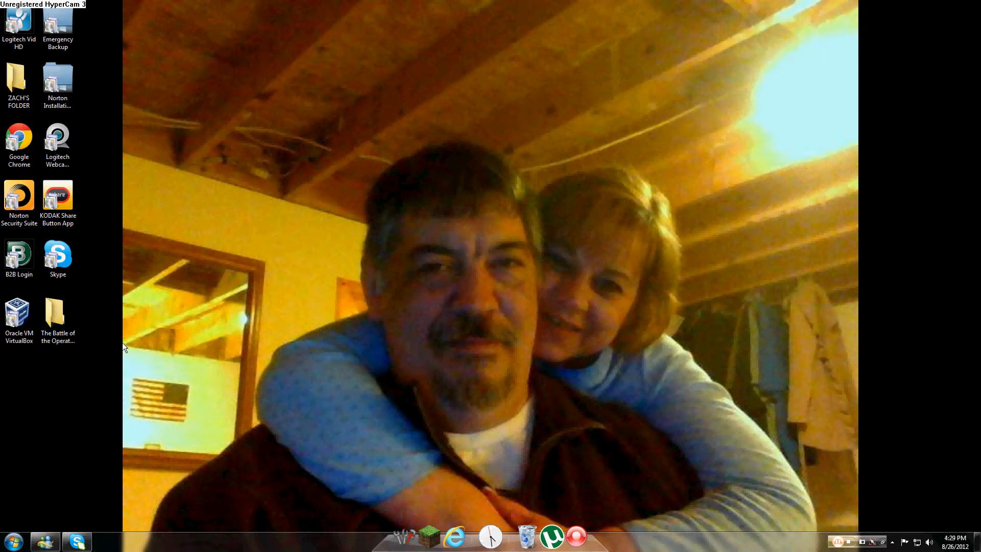
# Open the Extra Stuff folder inside The Battle of the Operating Systems and reposition the window slightly
pyautogui.doubleClick(55, 314)
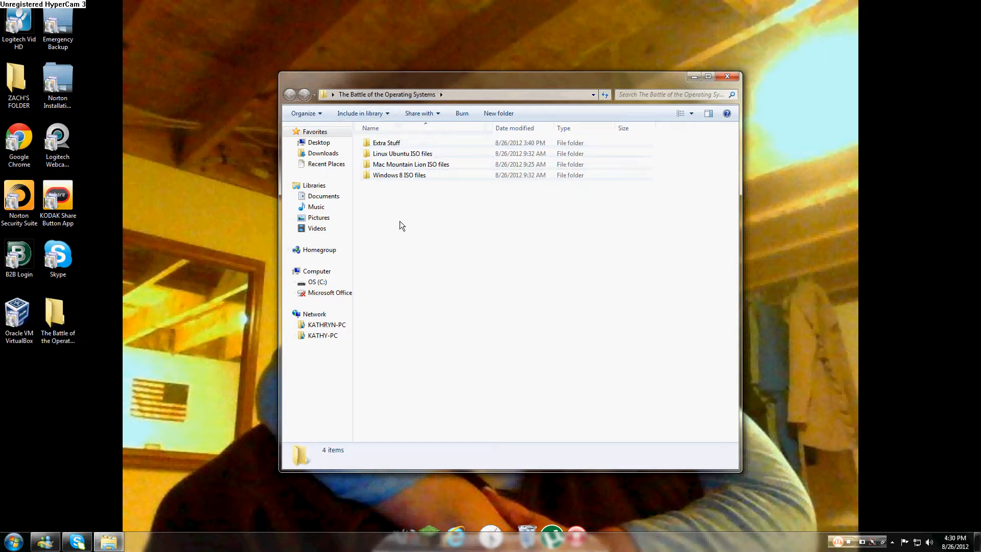
pyautogui.moveTo(389, 210); pyautogui.dragTo(403, 189)
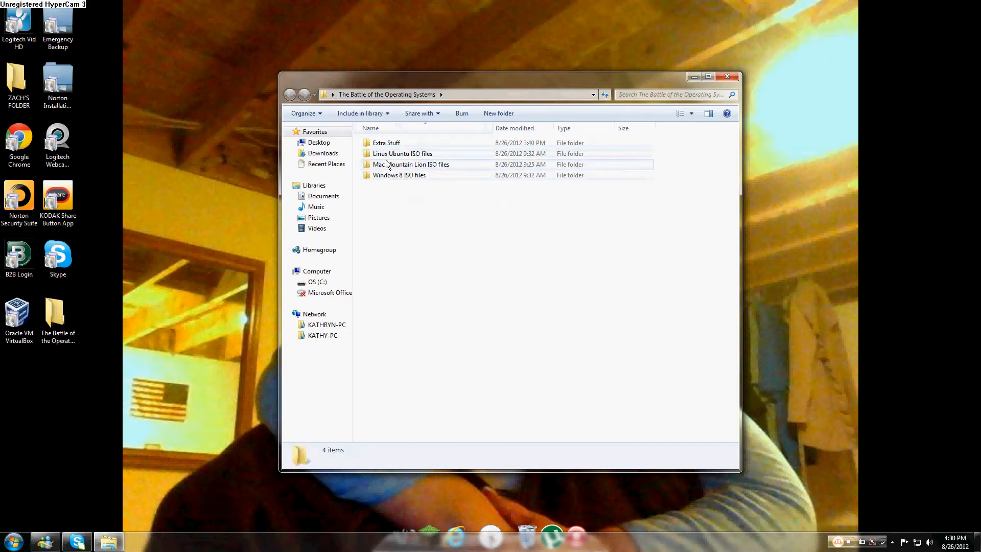
pyautogui.doubleClick(387, 143)
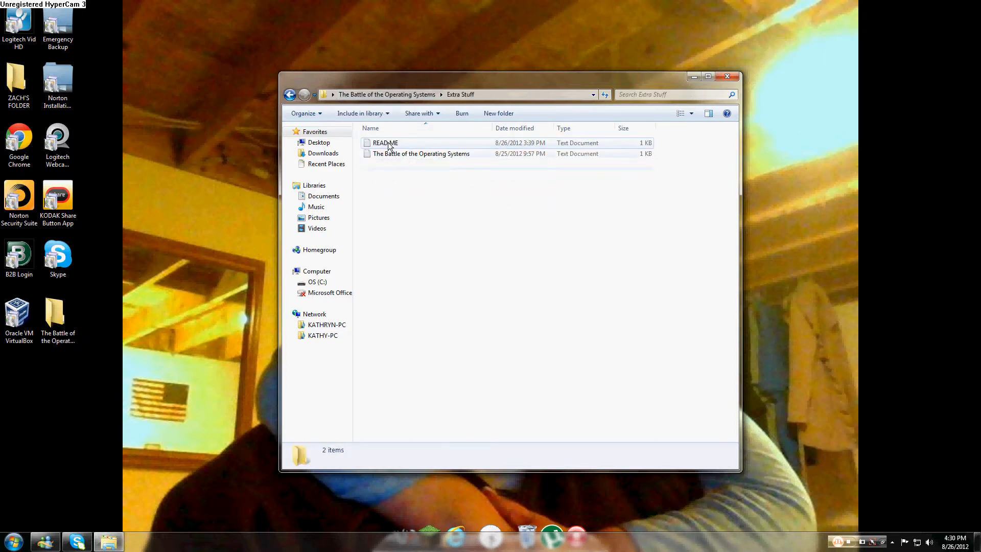
pyautogui.moveTo(464, 83); pyautogui.dragTo(443, 63)
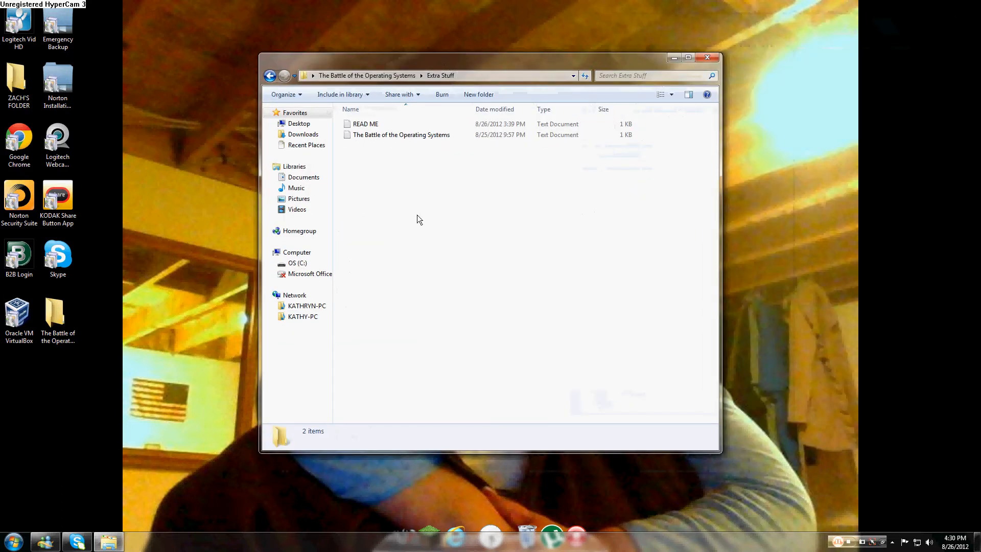
# Open The Battle of the Operating Systems text document, review its video links and close it
pyautogui.doubleClick(399, 135)
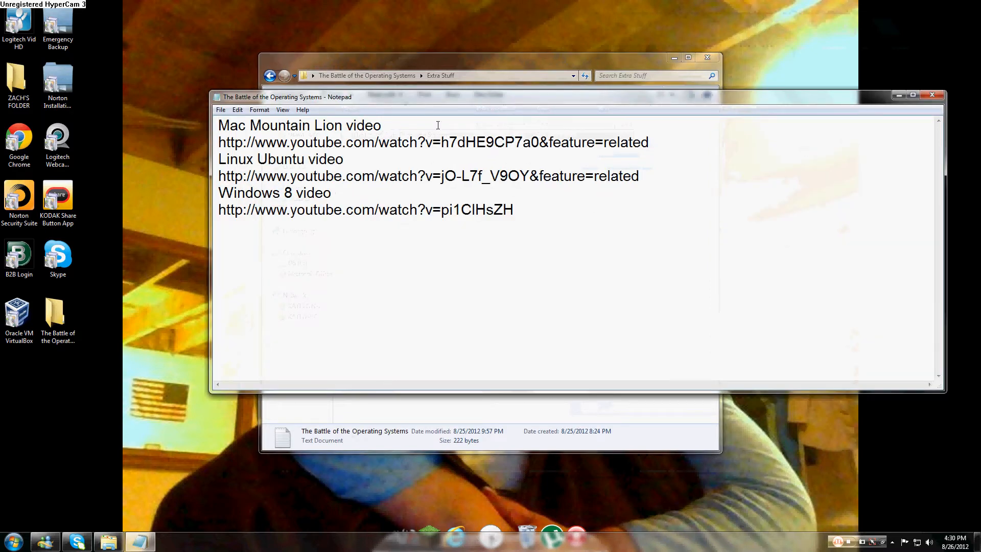
pyautogui.moveTo(700, 158); pyautogui.dragTo(585, 142)
pyautogui.click(357, 158)
pyautogui.moveTo(357, 158); pyautogui.dragTo(219, 142)
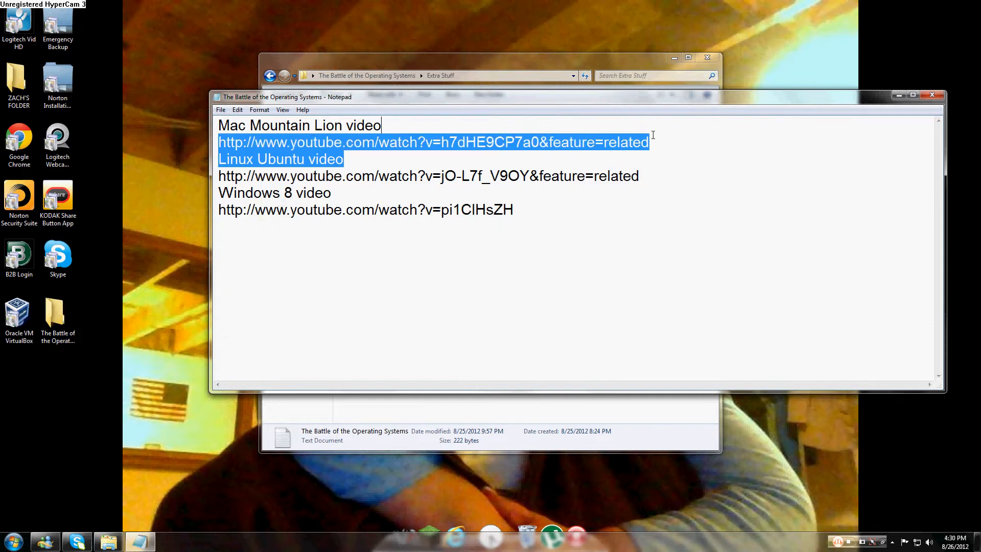
pyautogui.click(700, 147)
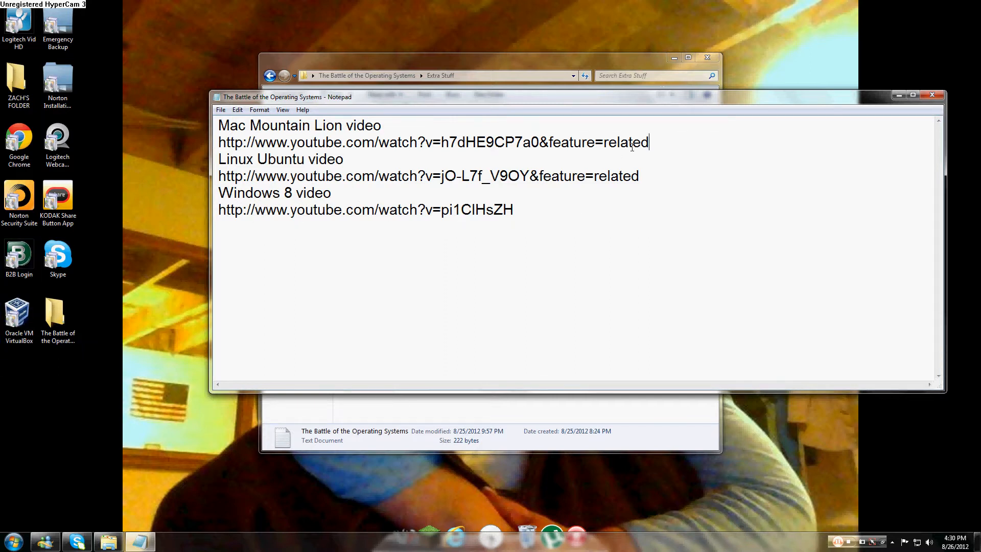
pyautogui.click(930, 96)
# Open the READ ME text document, read the VirtualBox download note and close it
pyautogui.doubleClick(361, 123)
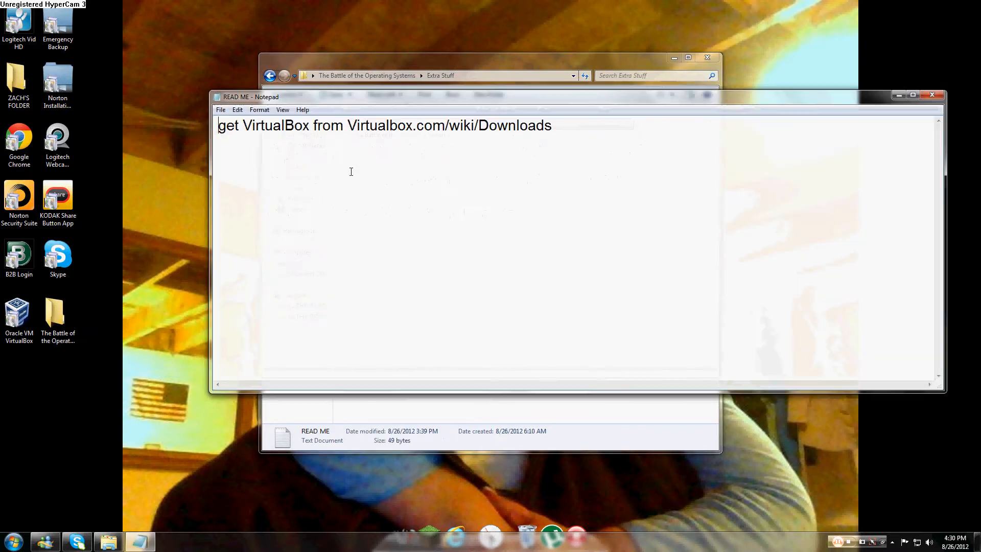
pyautogui.moveTo(586, 125)
pyautogui.mouseDown()
pyautogui.moveTo(416, 147)
pyautogui.moveTo(216, 128)
pyautogui.moveTo(418, 140)
pyautogui.moveTo(278, 142)
pyautogui.moveTo(578, 124)
pyautogui.mouseUp()
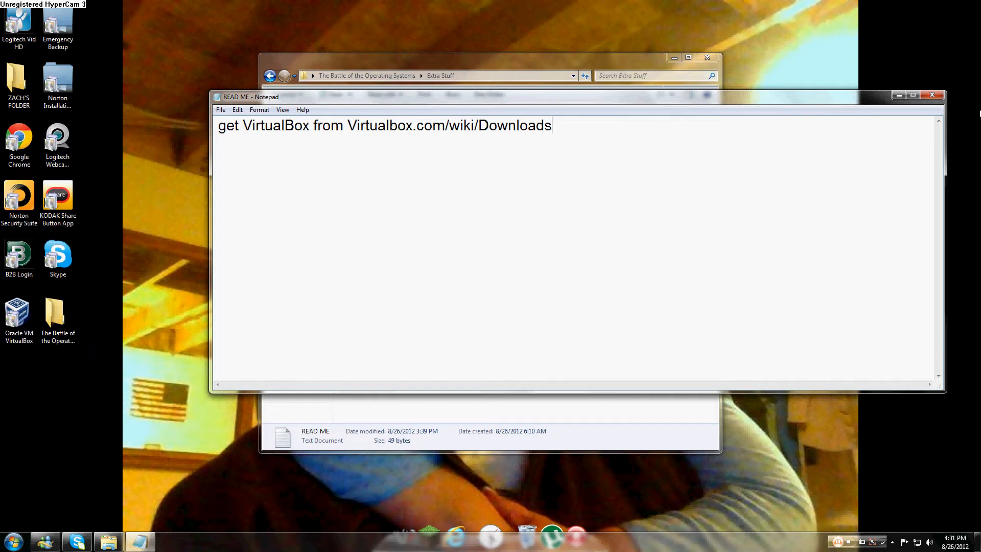
pyautogui.click(940, 95)
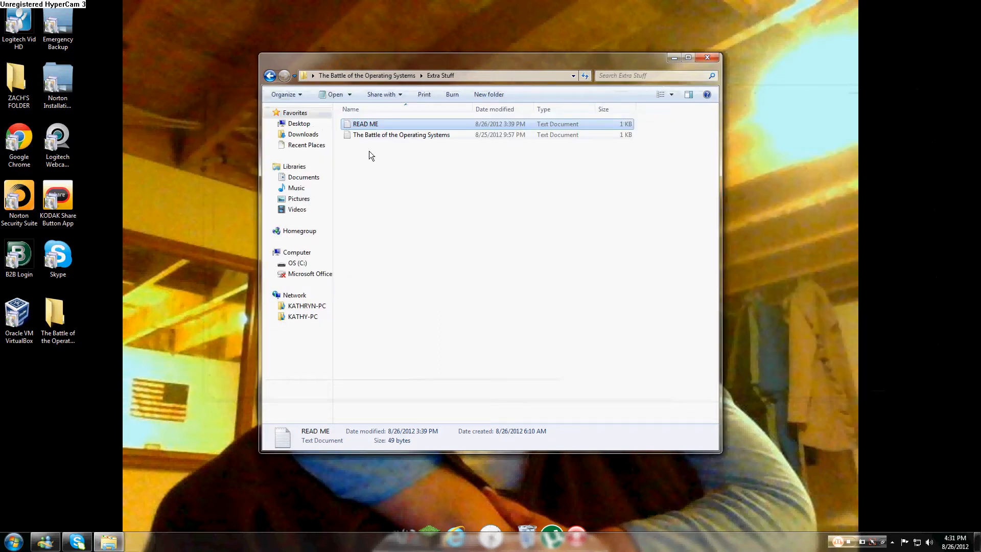
# Copy the Mac Mountain Lion video link from The Battle of the Operating Systems text document and switch to Internet Explorer
pyautogui.doubleClick(382, 133)
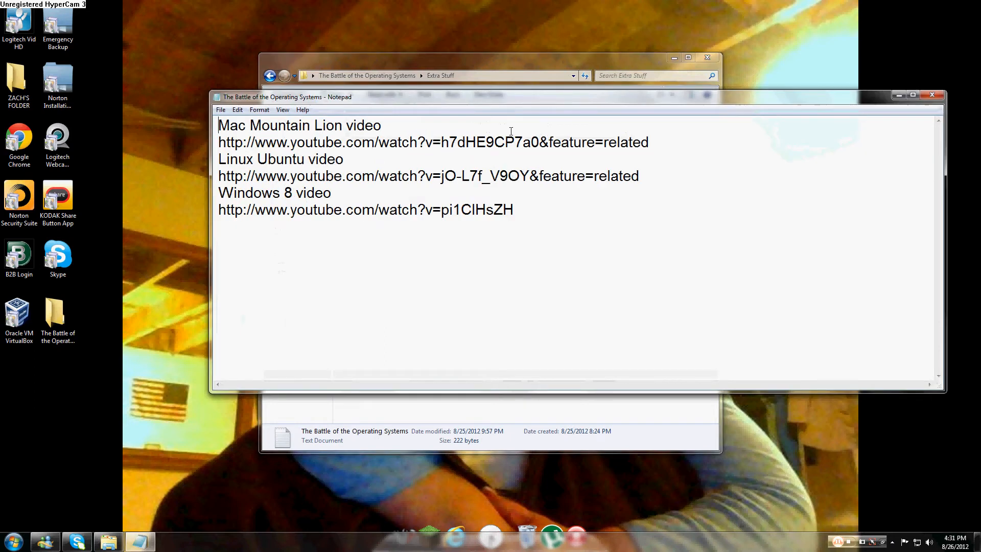
pyautogui.moveTo(692, 135); pyautogui.dragTo(218, 142)
pyautogui.rightClick(241, 143)
pyautogui.click(257, 177)
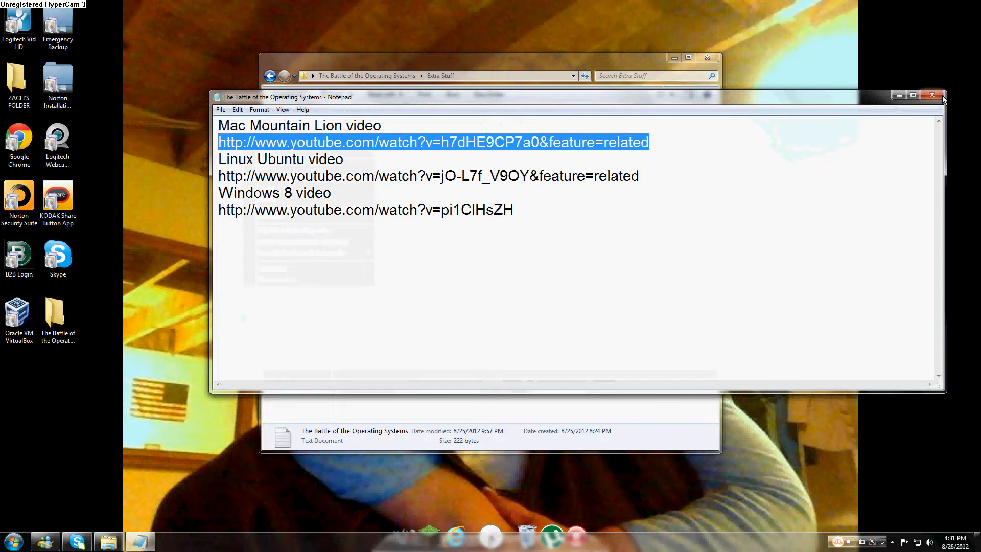
pyautogui.click(931, 95)
pyautogui.click(705, 57)
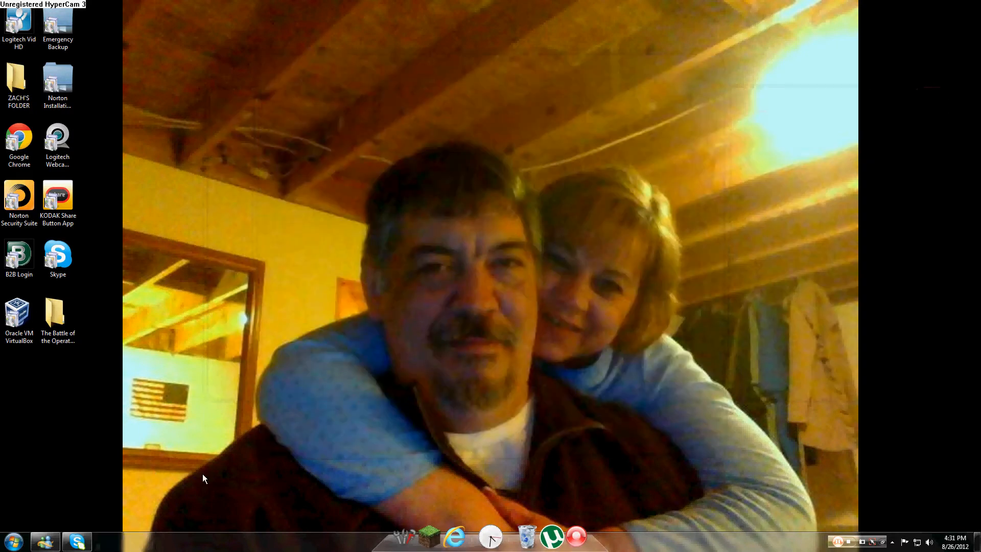
pyautogui.click(453, 536)
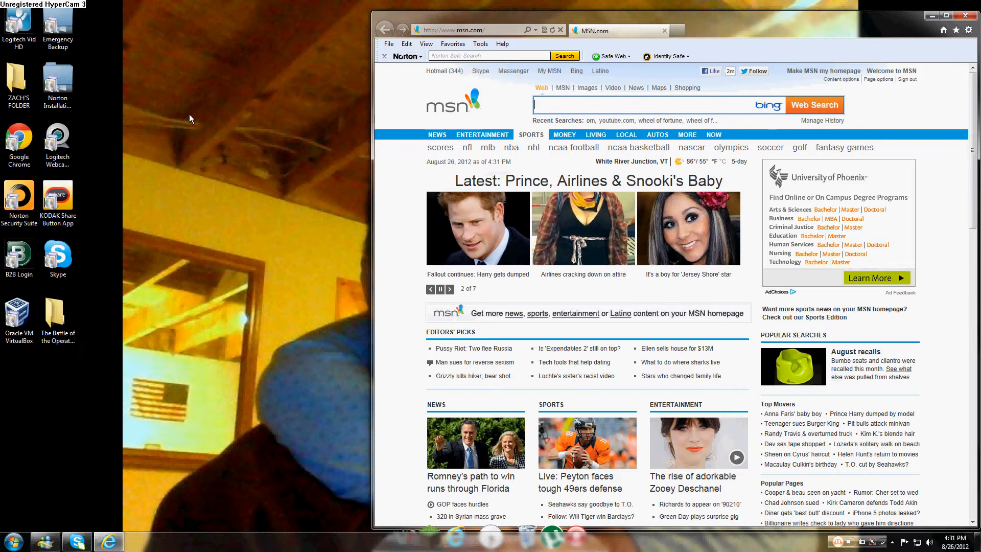
# Reopen the desktop's The Battle of the Operating Systems folder to check its ISO file folders, and close it
pyautogui.click(51, 327)
pyautogui.moveTo(62, 284); pyautogui.dragTo(45, 405)
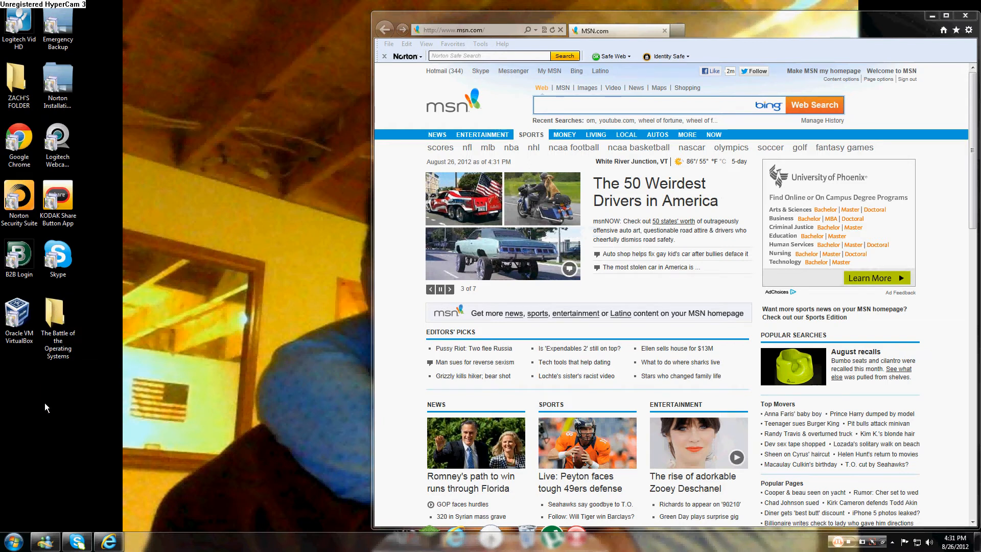
pyautogui.click(46, 333)
pyautogui.doubleClick(46, 335)
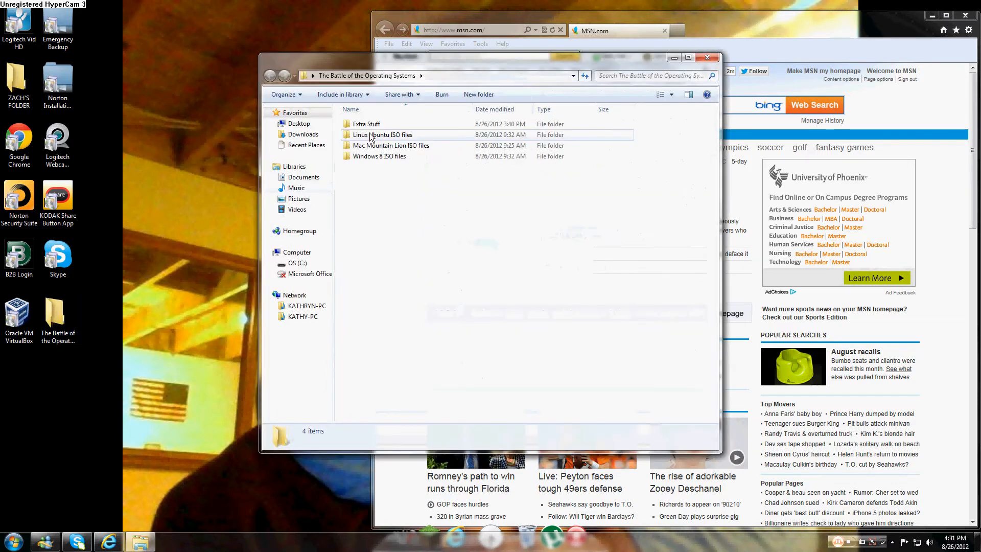
pyautogui.moveTo(377, 190); pyautogui.dragTo(375, 210)
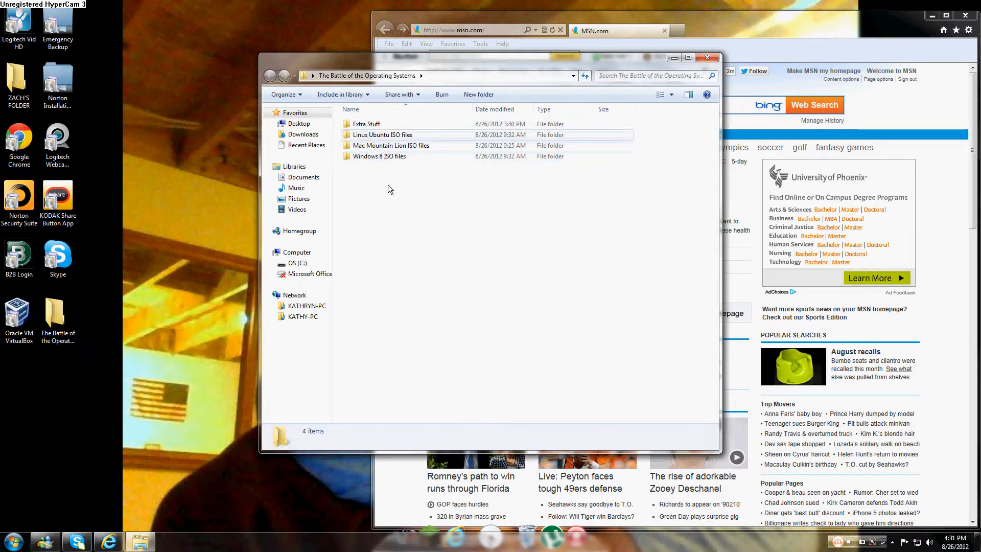
pyautogui.click(707, 58)
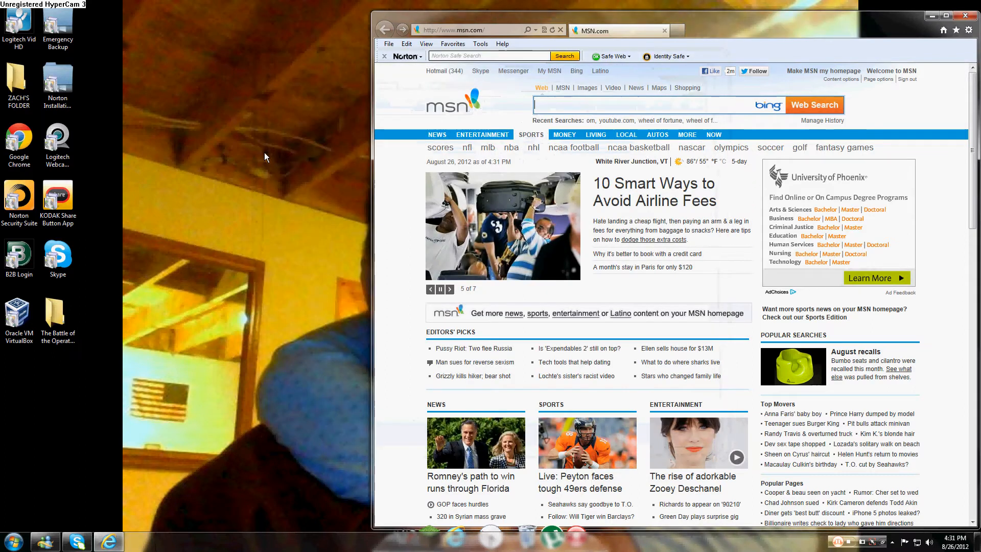
# Replace the MSN web address with the copied Mac Mountain Lion video link and load the YouTube page
pyautogui.click(508, 30)
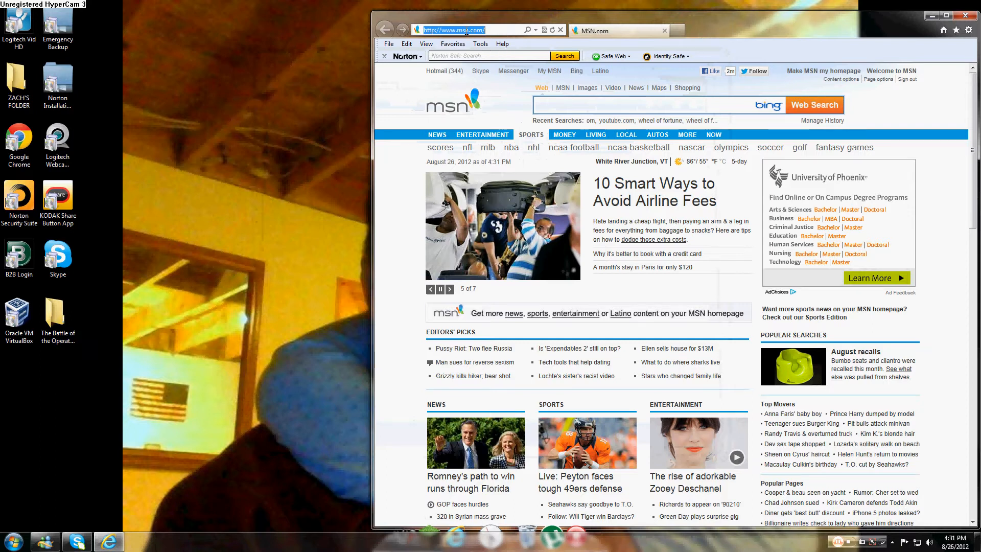
pyautogui.rightClick(466, 36)
pyautogui.click(487, 76)
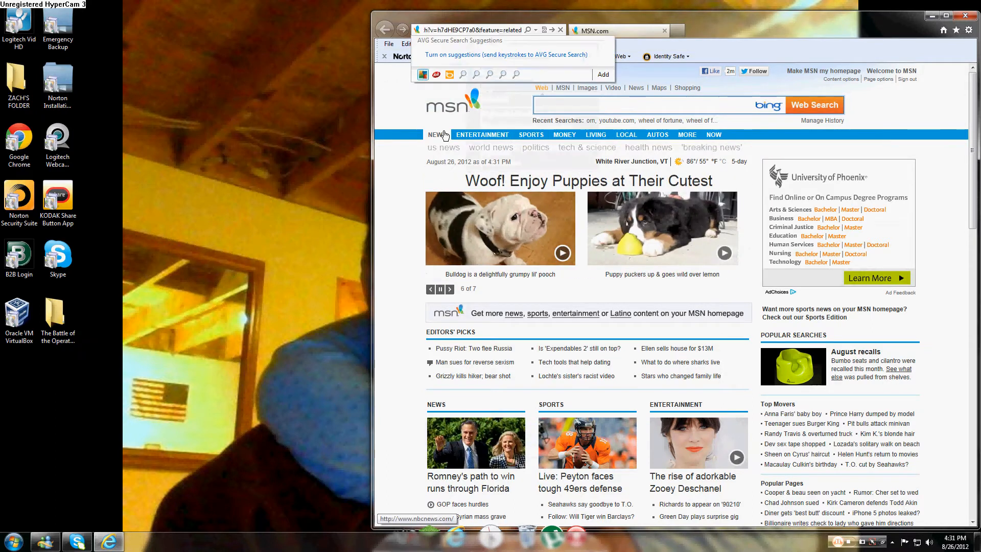
pyautogui.press('Return')
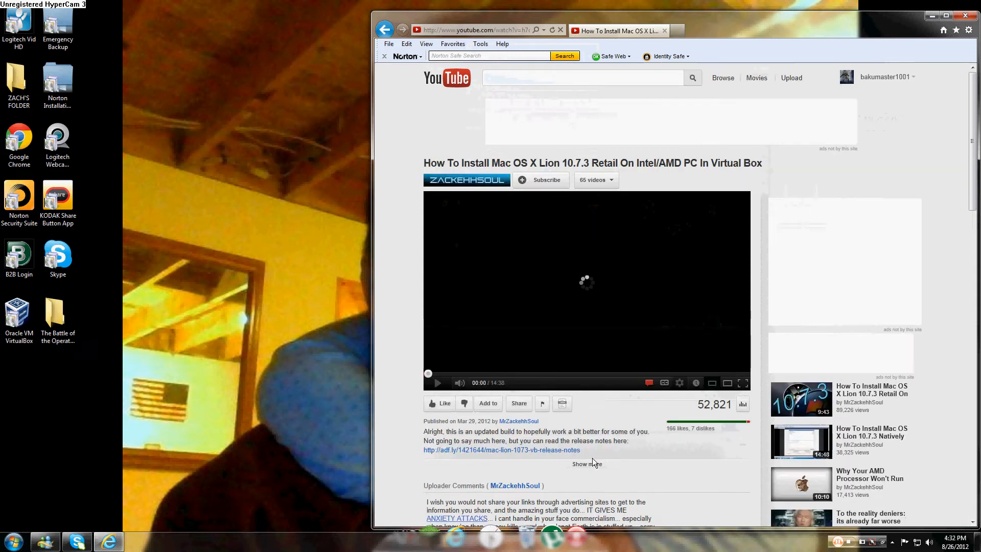
# Expand the YouTube video's full description, review its torrent and direct download links, and collapse it again
pyautogui.click(582, 464)
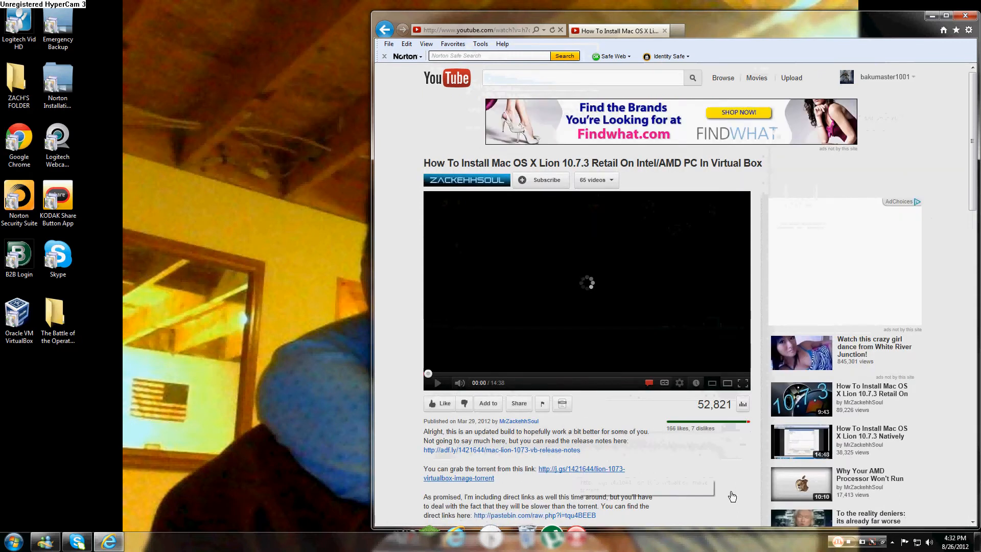
pyautogui.scroll(-1, 716, 447)
pyautogui.scroll(-2, 716, 445)
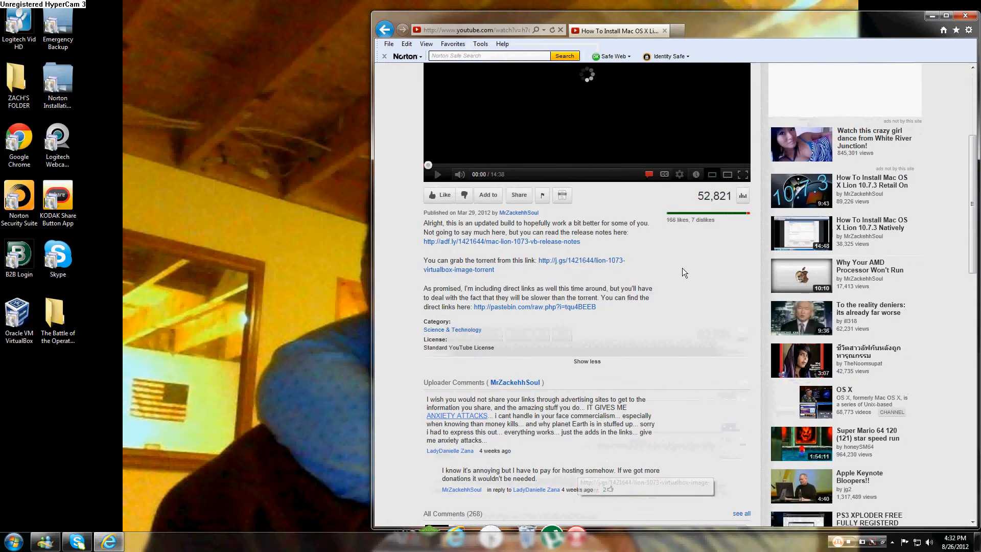
pyautogui.click(583, 363)
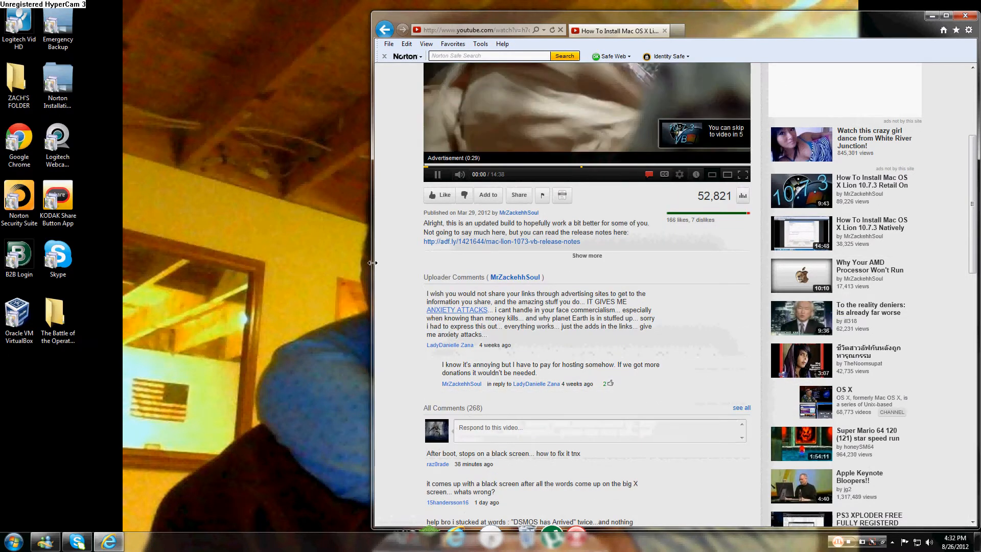
# Return to the video player and skip the advertisement before the Mac OS X Lion installation video
pyautogui.moveTo(465, 175)
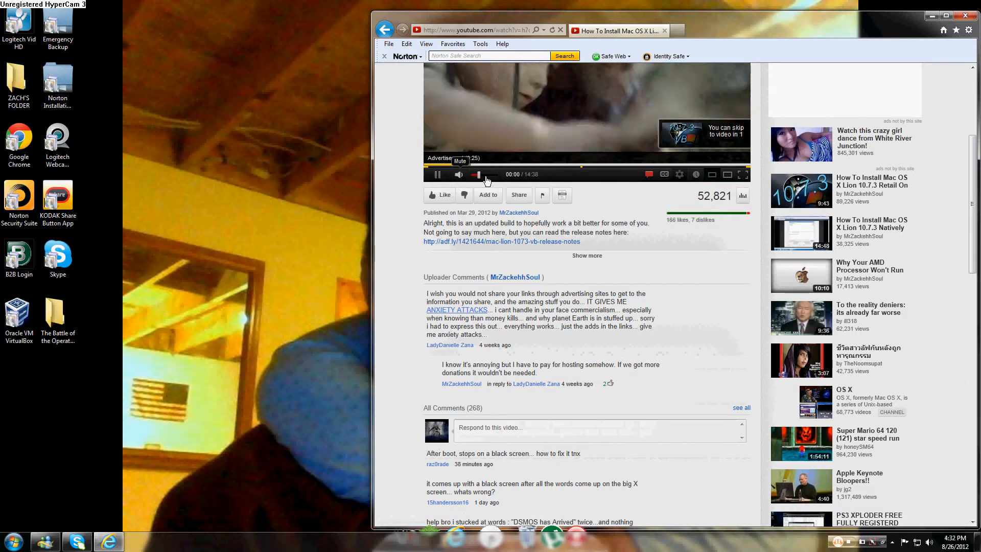
pyautogui.click(57, 317)
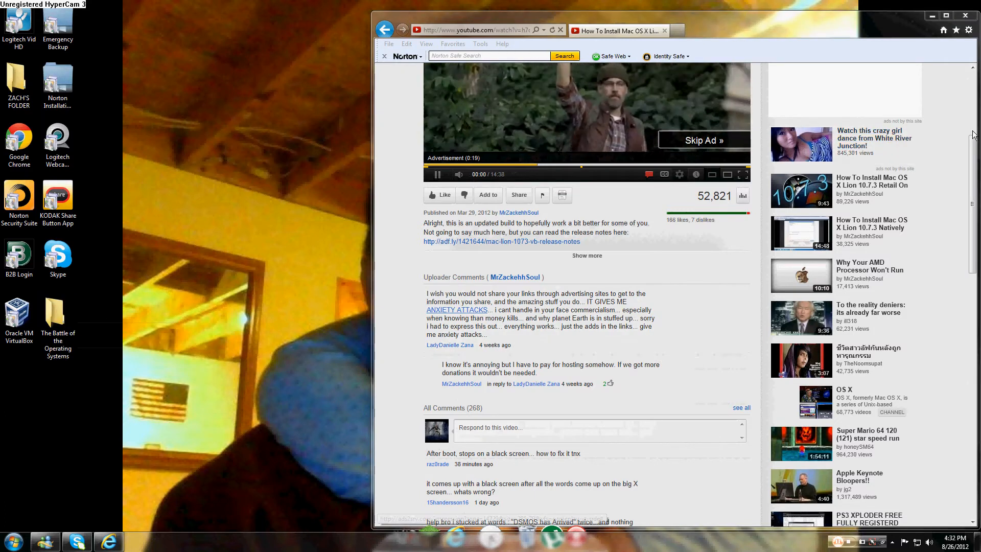
pyautogui.moveTo(972, 143); pyautogui.dragTo(965, 80)
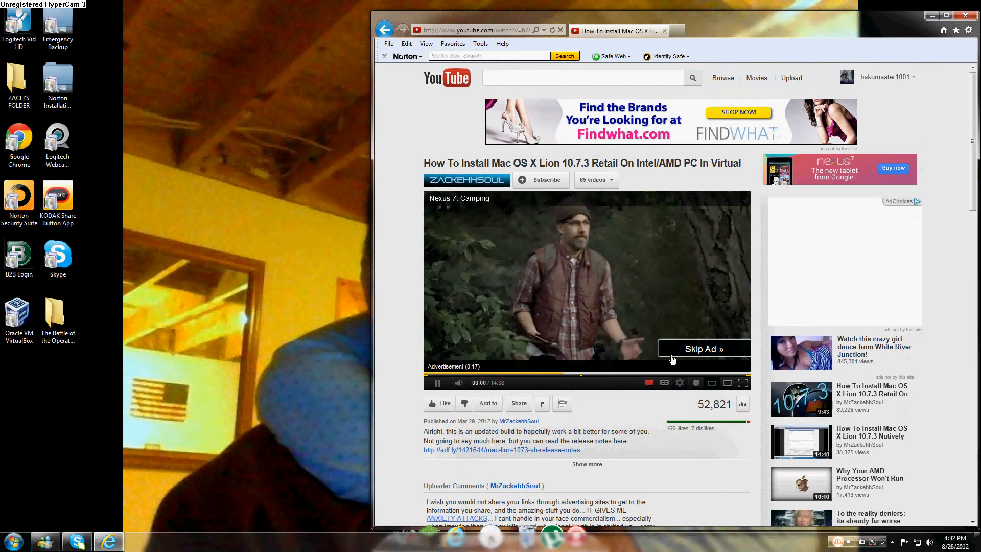
pyautogui.click(702, 349)
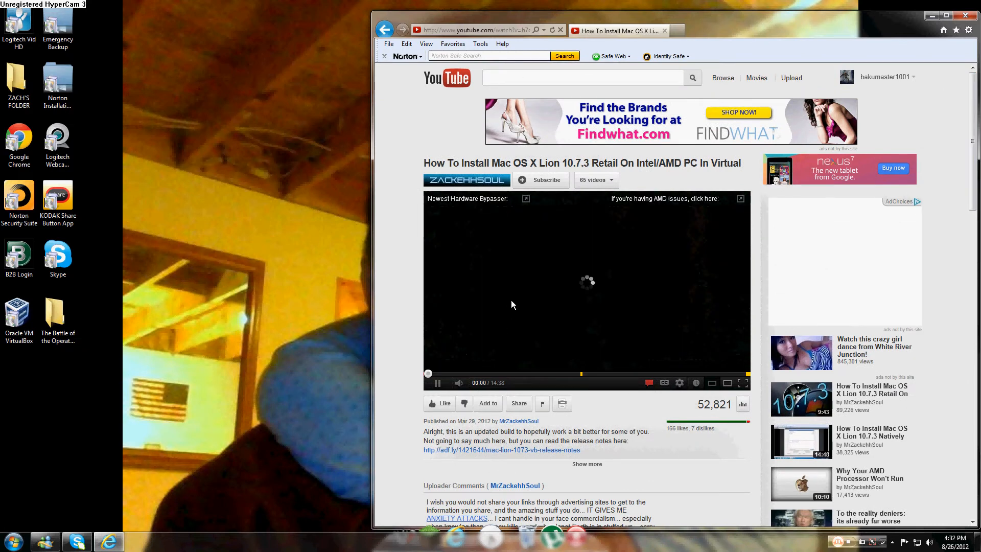
# Pause the video and open the Mac OS X Lion folder within The Battle of the Operating Systems folder's Mac Mountain Lion ISO files
pyautogui.click(584, 294)
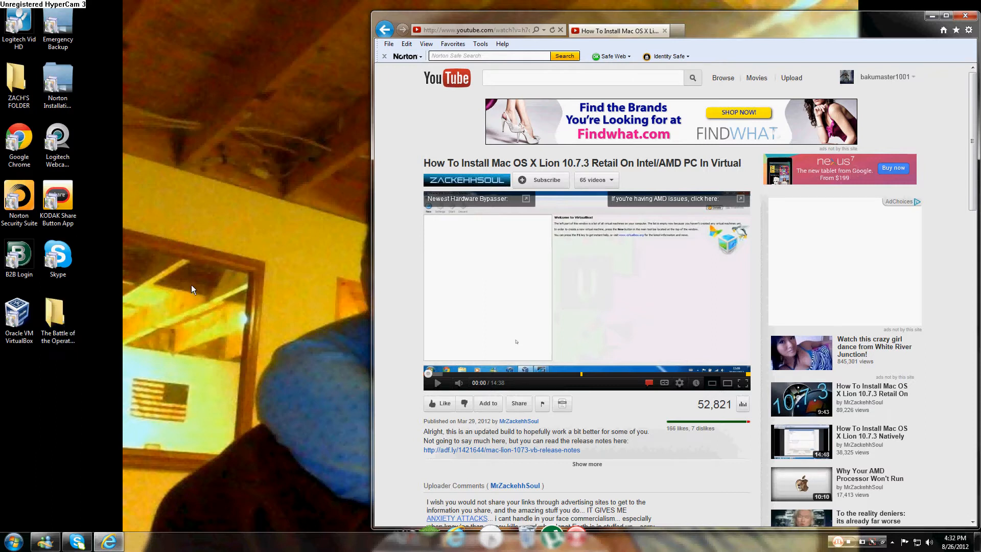
pyautogui.click(63, 331)
pyautogui.click(81, 323)
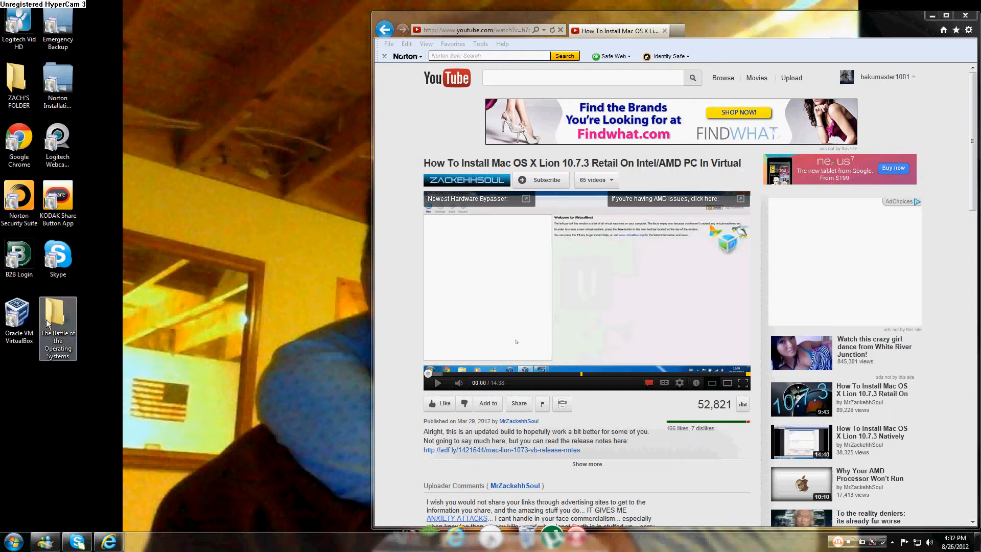
pyautogui.moveTo(47, 322)
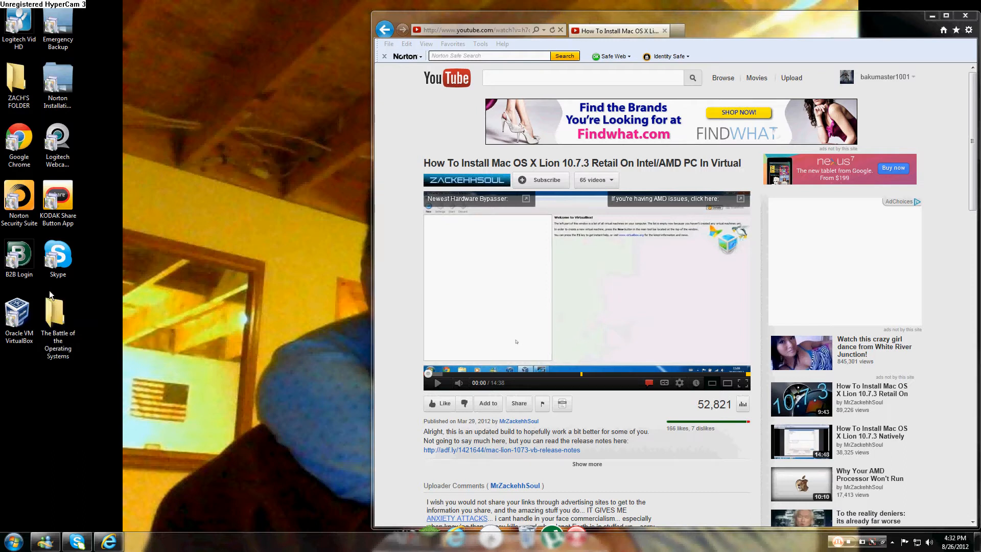
pyautogui.doubleClick(43, 337)
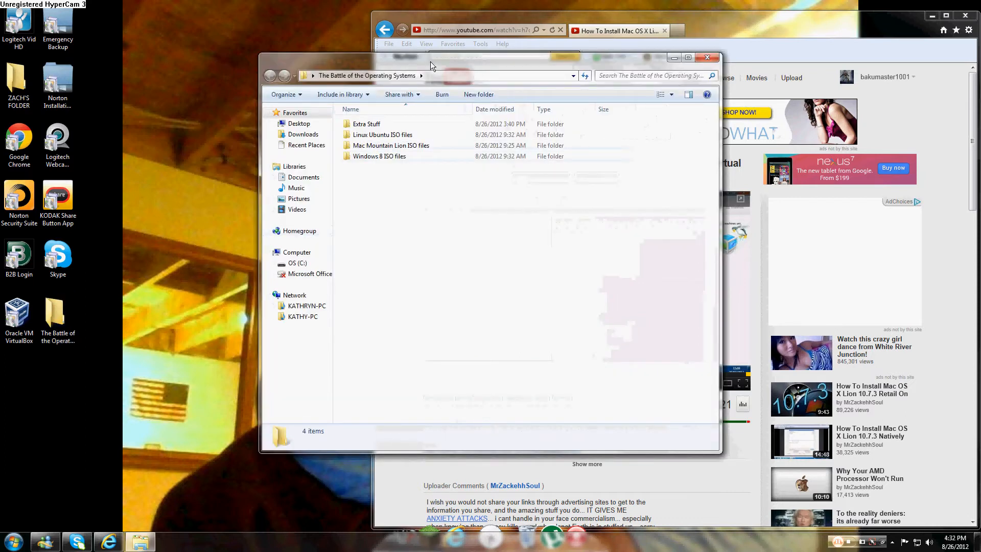
pyautogui.moveTo(431, 64); pyautogui.dragTo(444, 145)
pyautogui.doubleClick(384, 226)
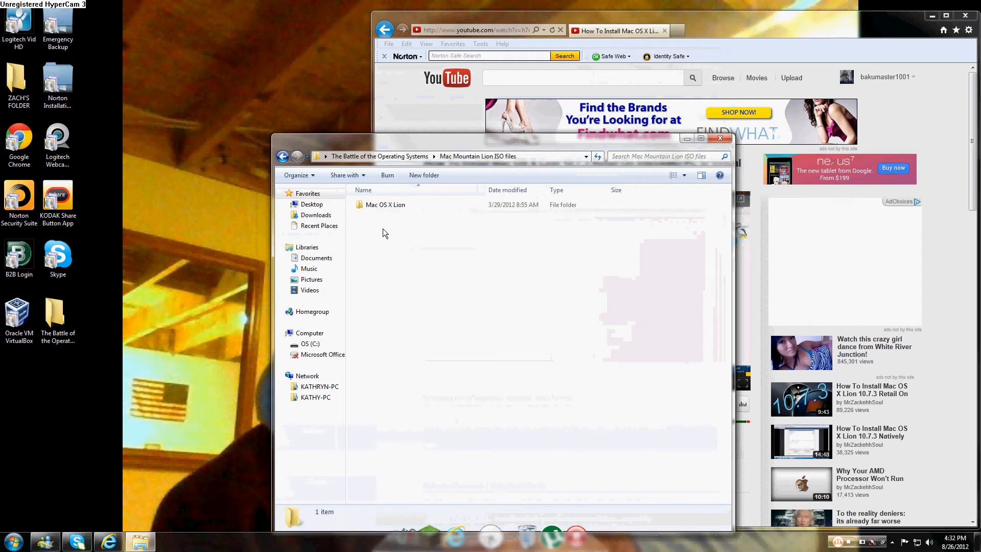
pyautogui.doubleClick(392, 204)
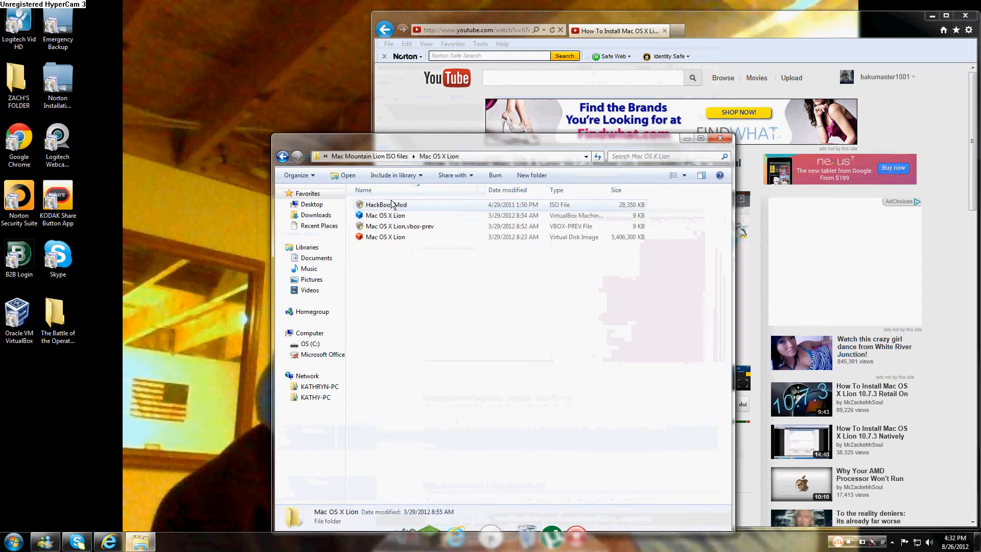
# Return to The Battle of the Operating Systems folder, review its ISO file folders, and close the window
pyautogui.click(382, 156)
pyautogui.click(379, 156)
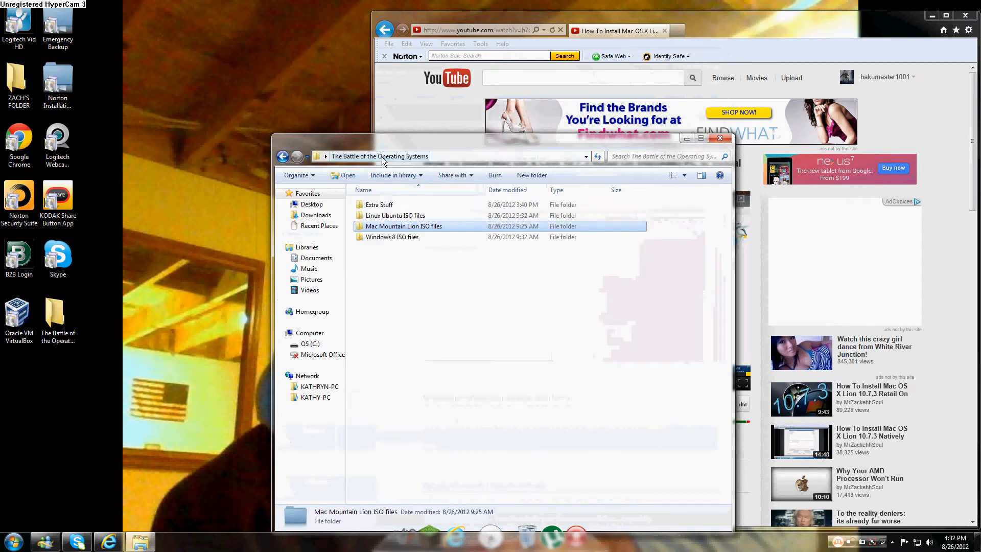
pyautogui.click(370, 300)
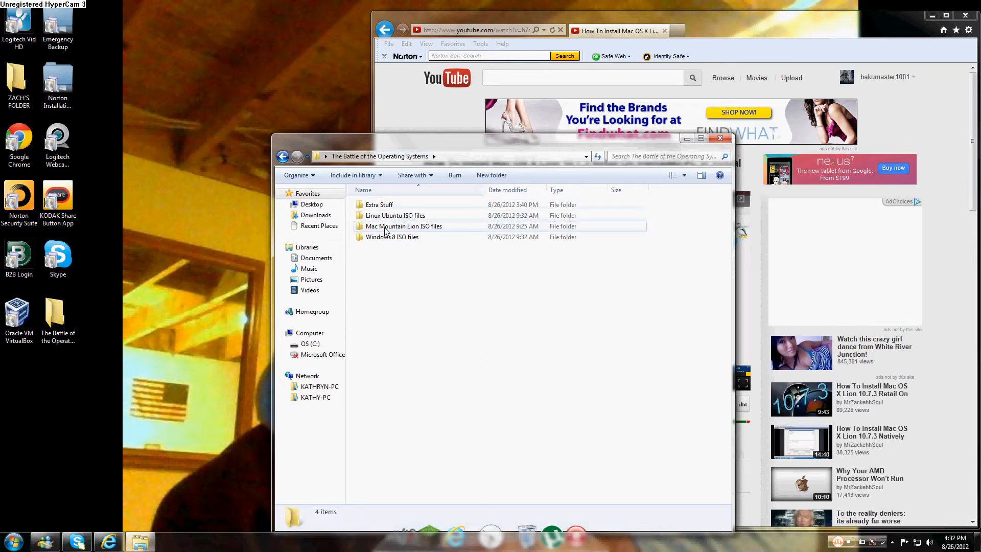
pyautogui.click(413, 119)
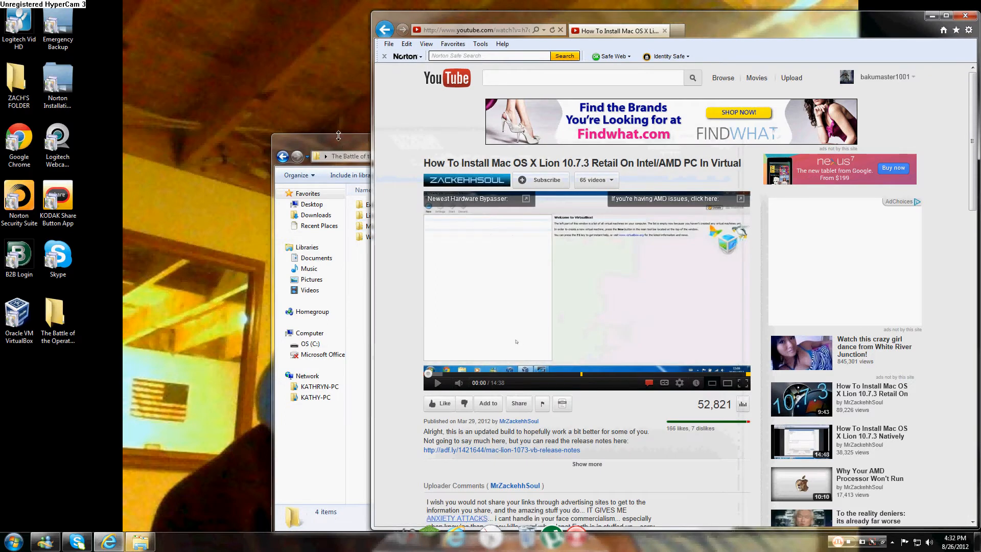
pyautogui.click(342, 146)
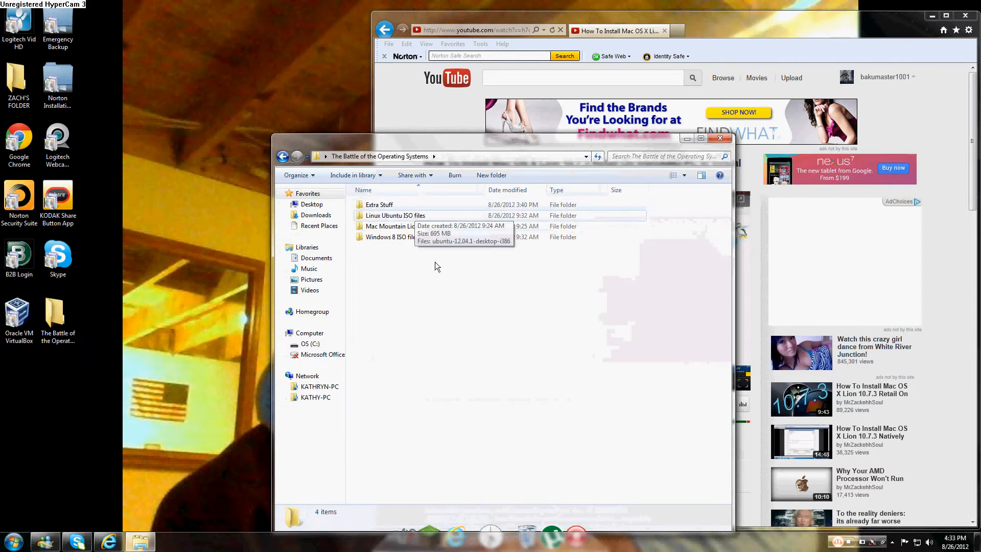
pyautogui.click(720, 138)
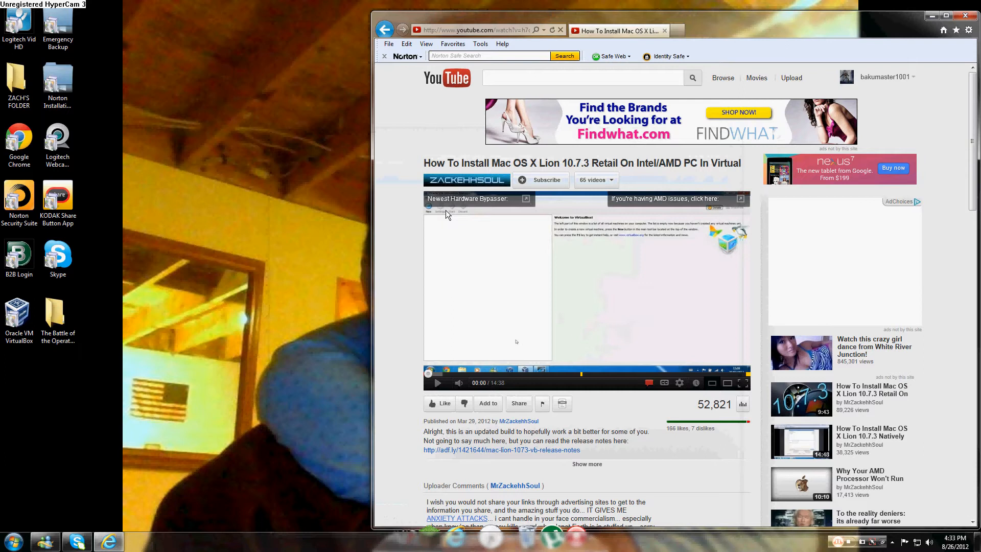
# Move the browser window to the middle of the desktop, skip the video ahead to about 2:12, and pause it
pyautogui.moveTo(512, 16); pyautogui.dragTo(321, 7)
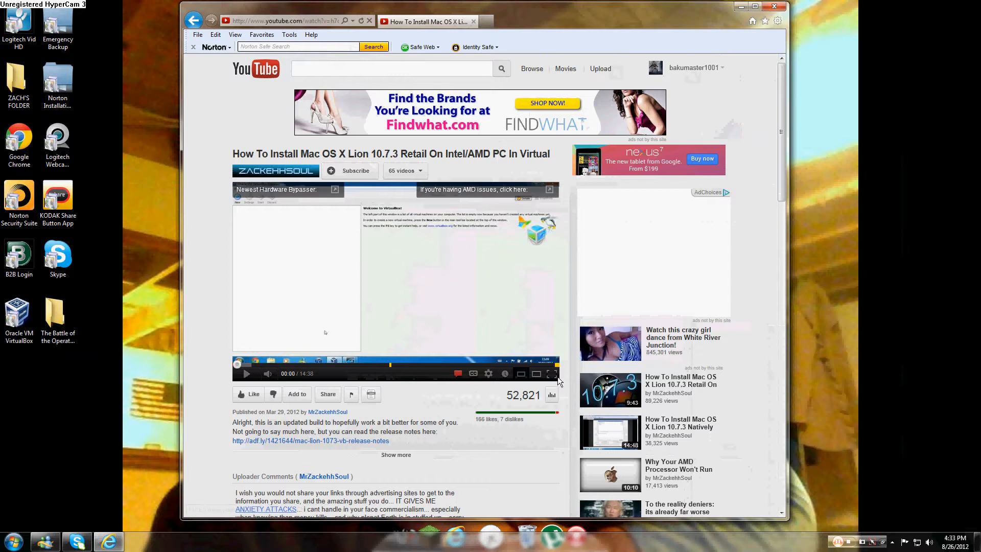
pyautogui.click(373, 345)
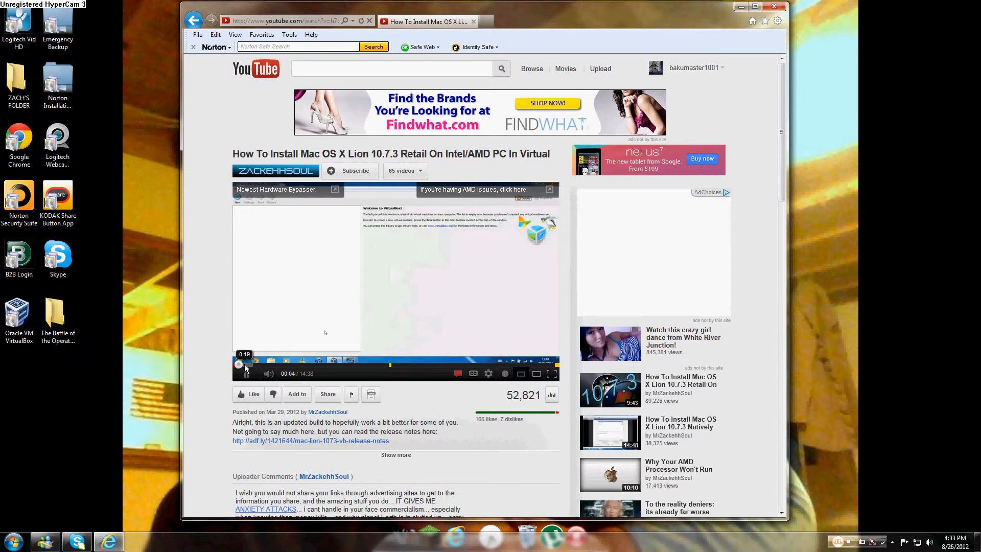
pyautogui.moveTo(245, 367); pyautogui.dragTo(277, 363)
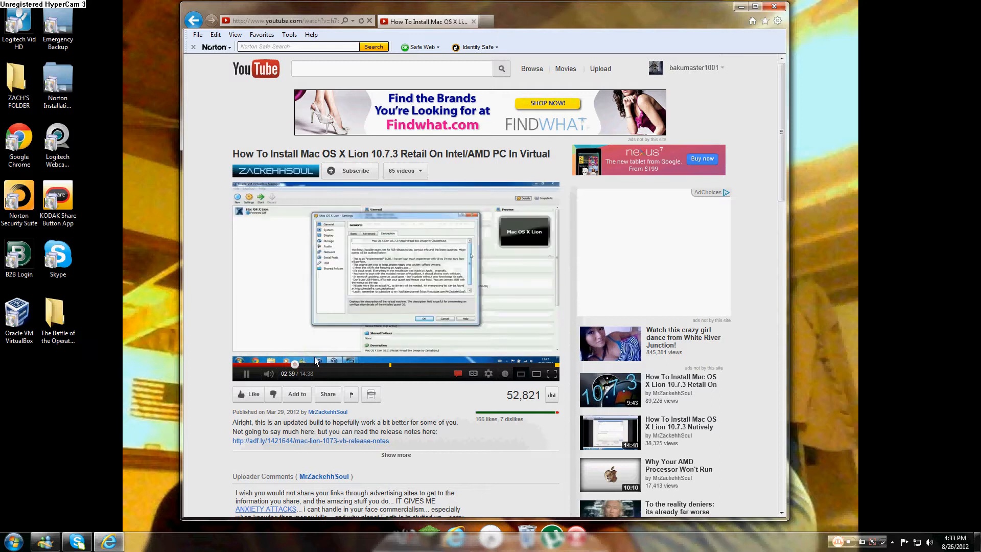
pyautogui.click(284, 365)
pyautogui.click(338, 293)
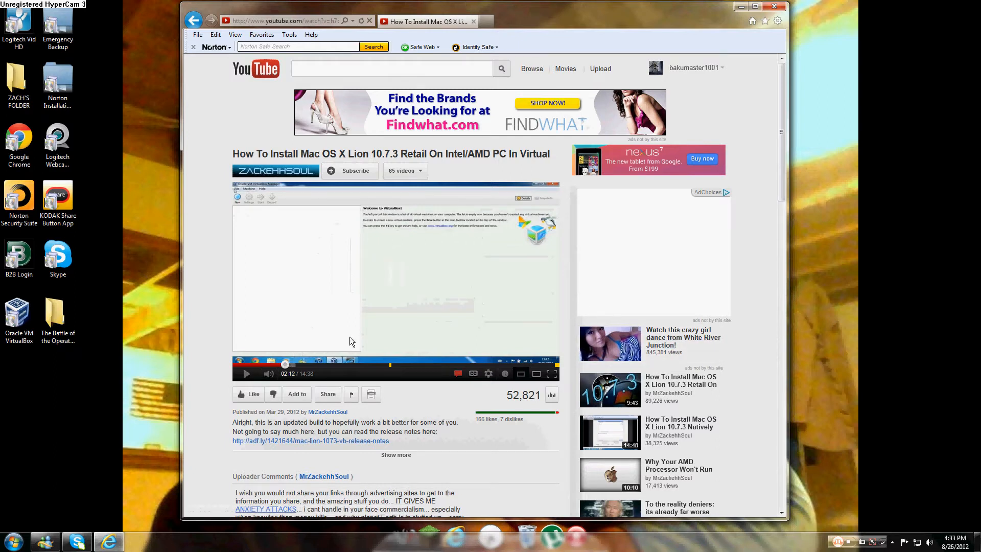
# Reposition the browser window and expand the video's description to review the torrent and direct download links, collapsing it again
pyautogui.moveTo(521, 11); pyautogui.dragTo(568, 13)
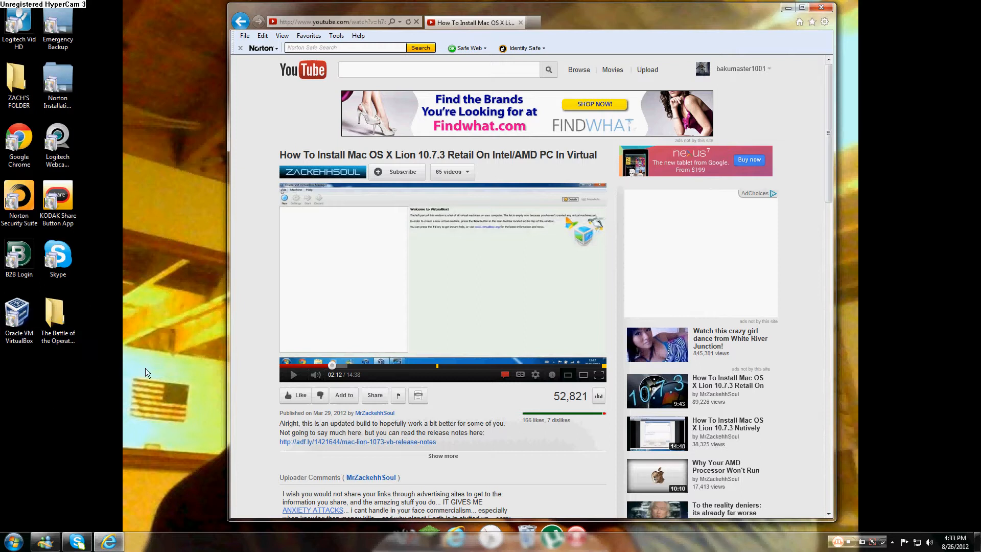
pyautogui.click(443, 455)
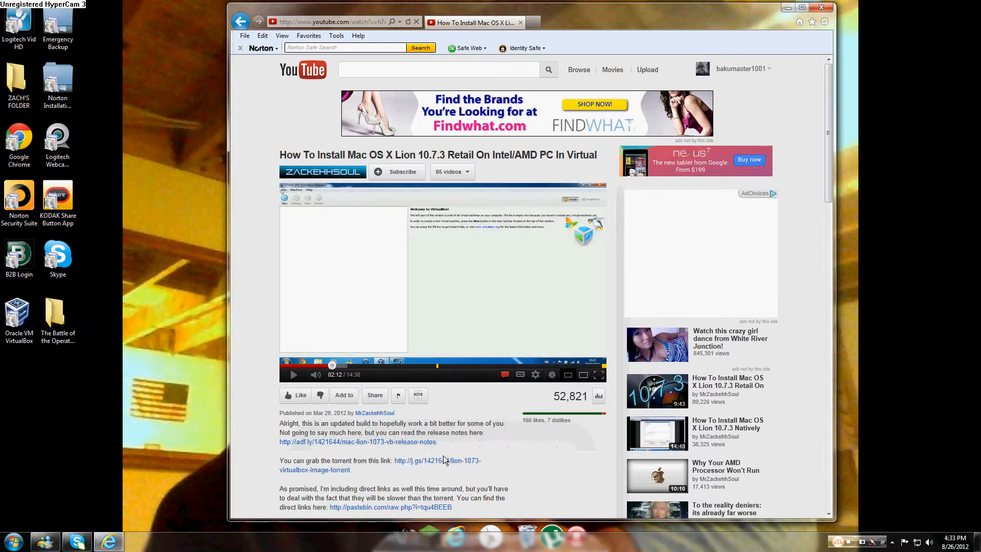
pyautogui.scroll(-3, 537, 461)
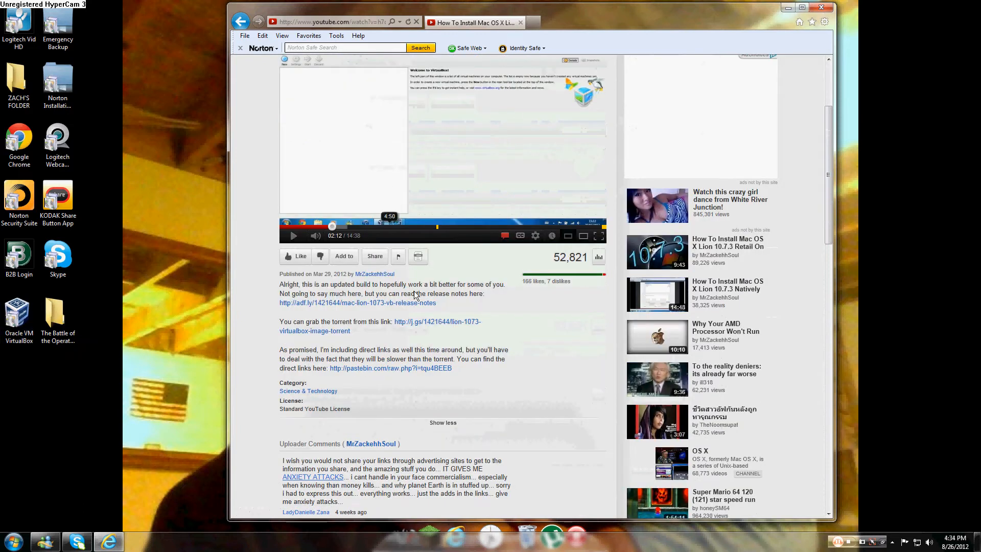
pyautogui.click(443, 423)
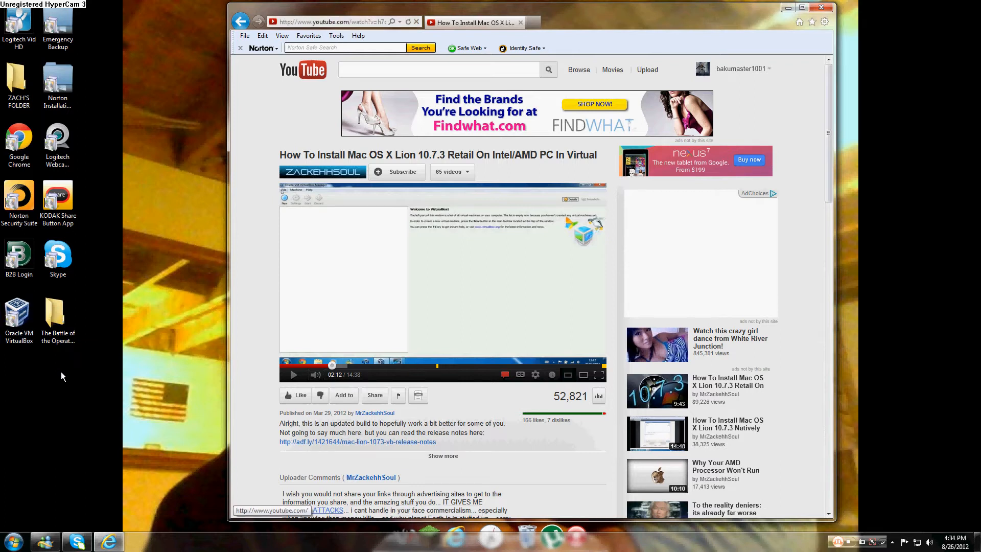
pyautogui.click(444, 456)
pyautogui.scroll(-2, 510, 461)
pyautogui.click(457, 491)
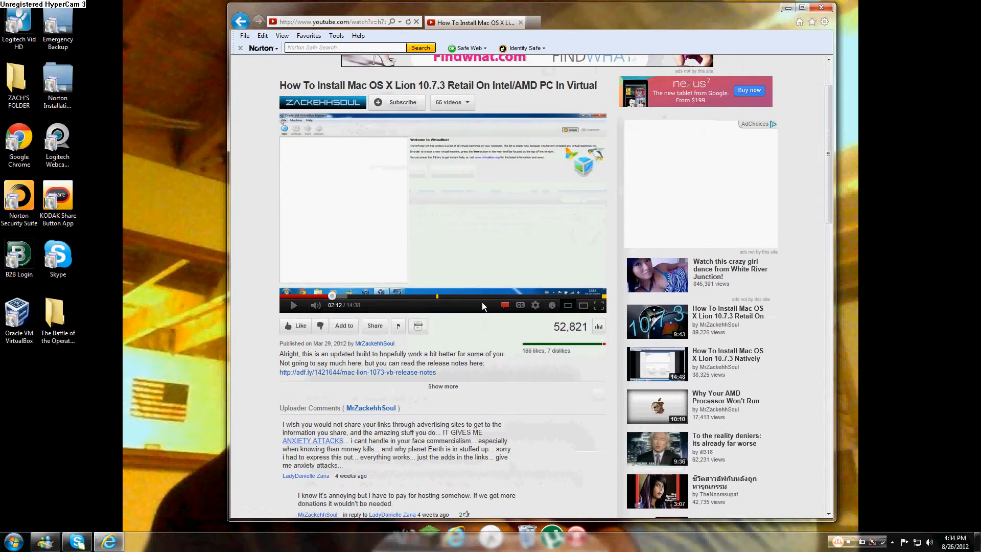
# Return to the video player, play the Mac OS X Lion tutorial to 2:17, and pause it
pyautogui.scroll(2, 511, 331)
pyautogui.scroll(2, 463, 296)
pyautogui.click(462, 300)
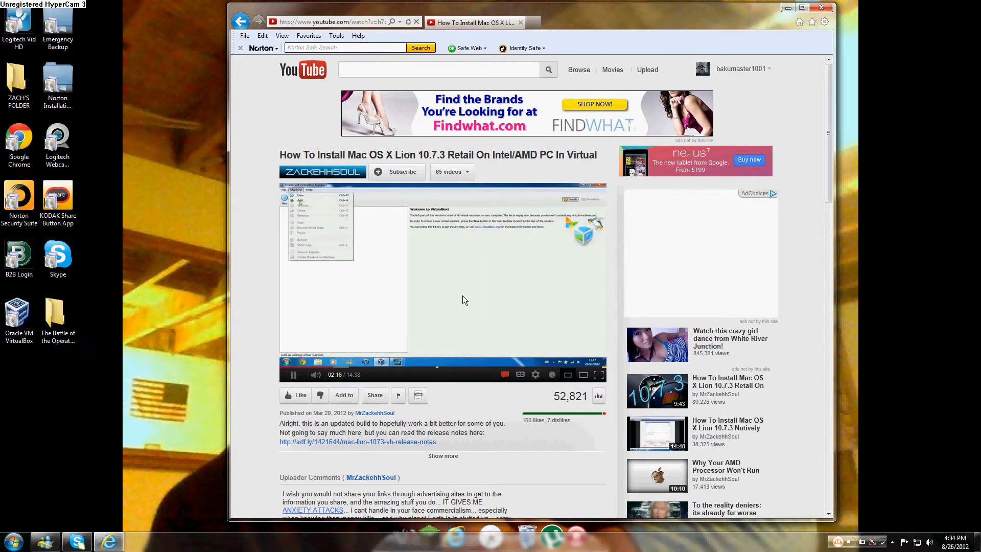
pyautogui.click(462, 297)
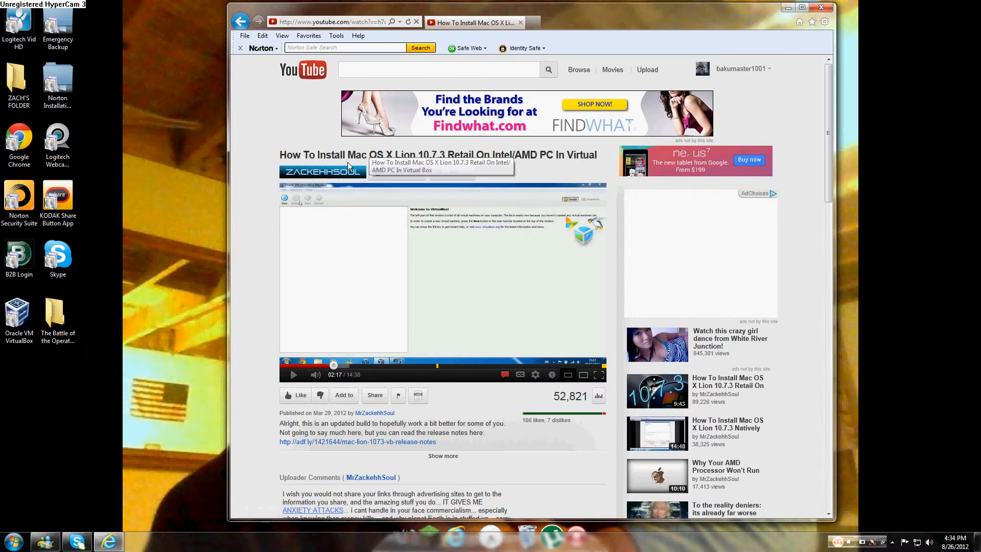
# Open The Battle of the Operating Systems folder, check the Mac Mountain Lion ISO files folder's details, and close the window
pyautogui.doubleClick(55, 320)
pyautogui.moveTo(393, 276); pyautogui.dragTo(406, 213)
pyautogui.click(400, 317)
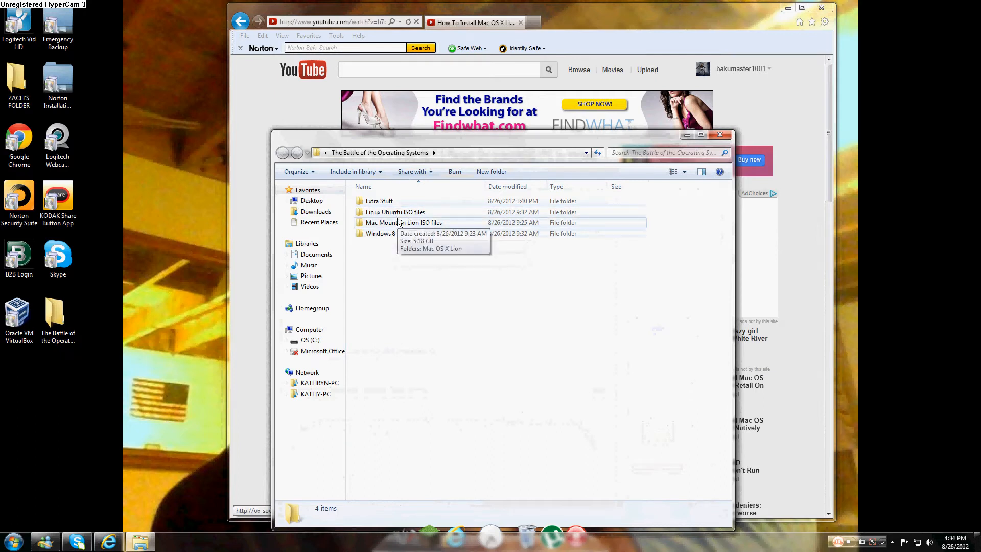
pyautogui.click(725, 133)
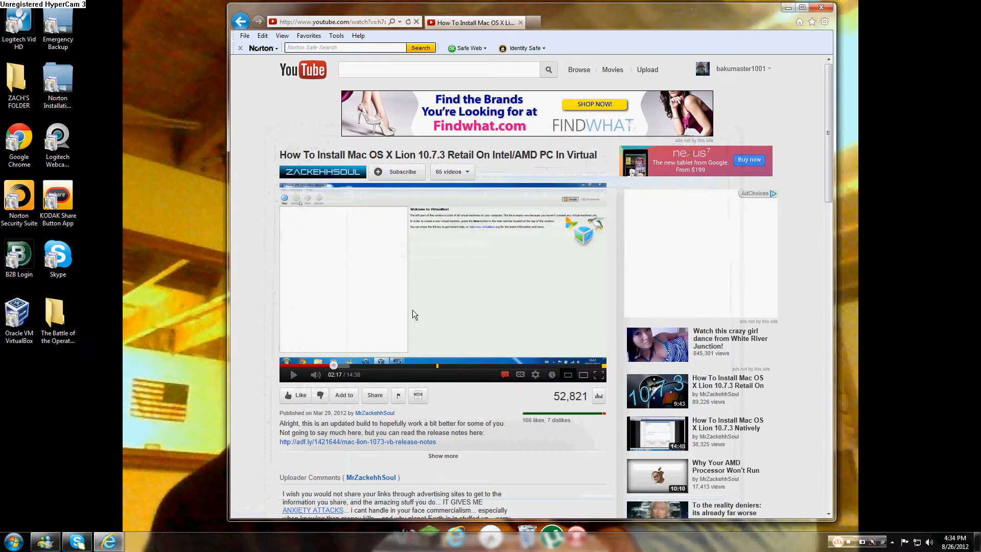
# Play the tutorial to 2:24 and pause it, closing the operating systems folder after opening it from the desktop
pyautogui.click(442, 302)
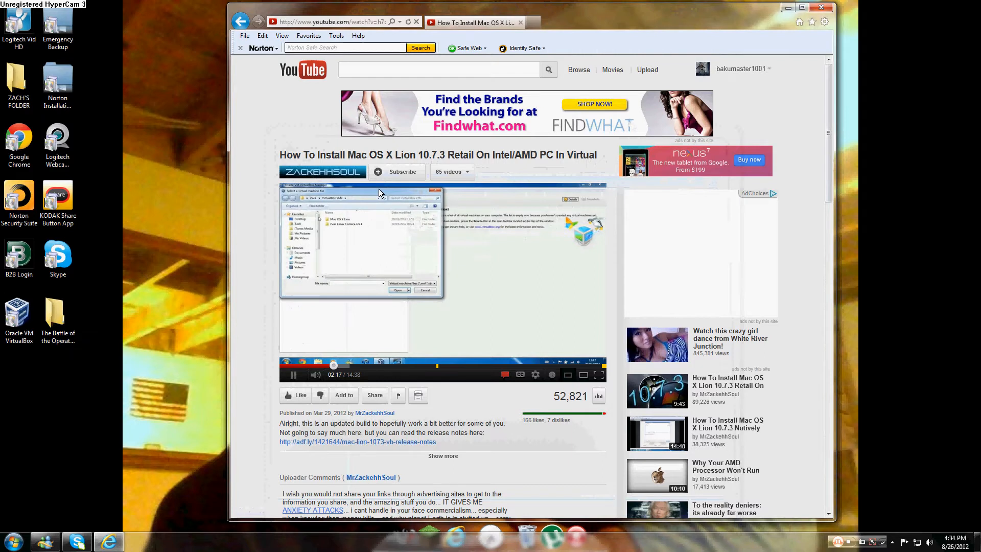
pyautogui.click(389, 268)
pyautogui.doubleClick(55, 336)
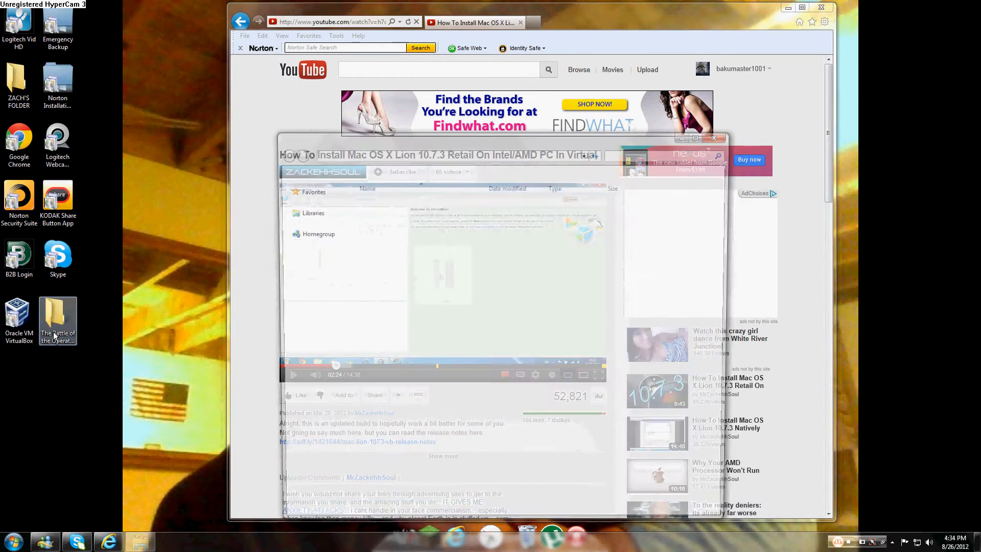
pyautogui.click(715, 132)
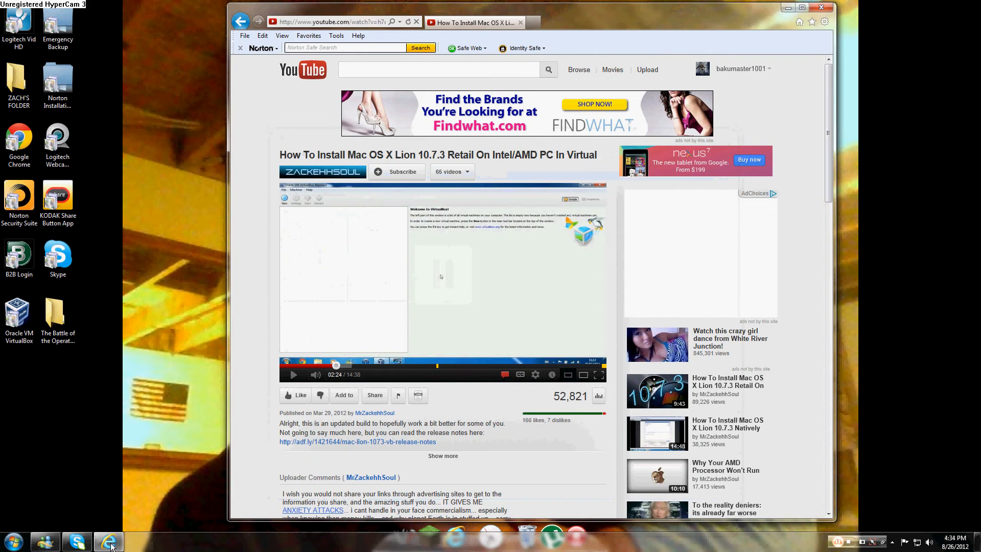
# Open Oracle VM VirtualBox and add the existing Mac OS X Lion virtual machine from the desktop folder's Mac Mountain Lion ISO files
pyautogui.click(10, 321)
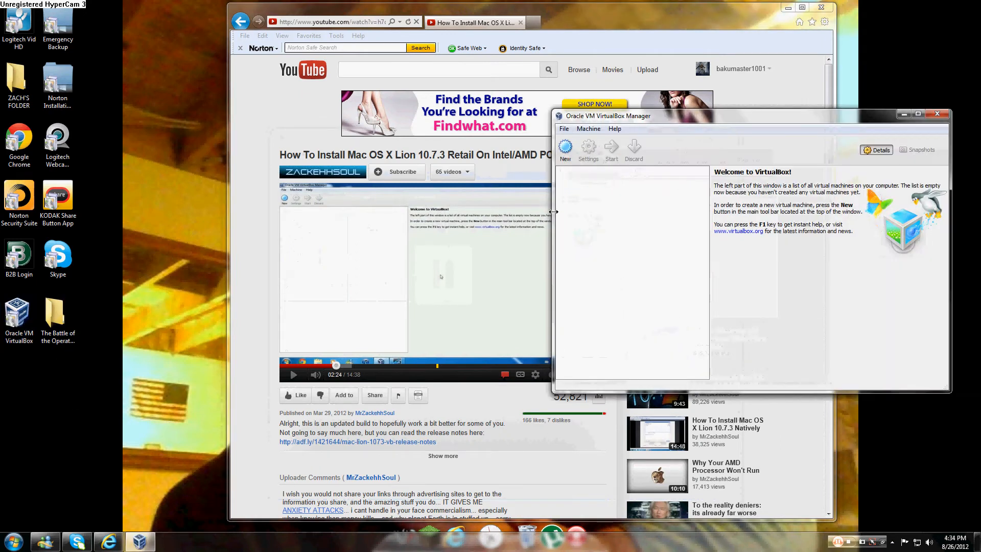
pyautogui.click(588, 129)
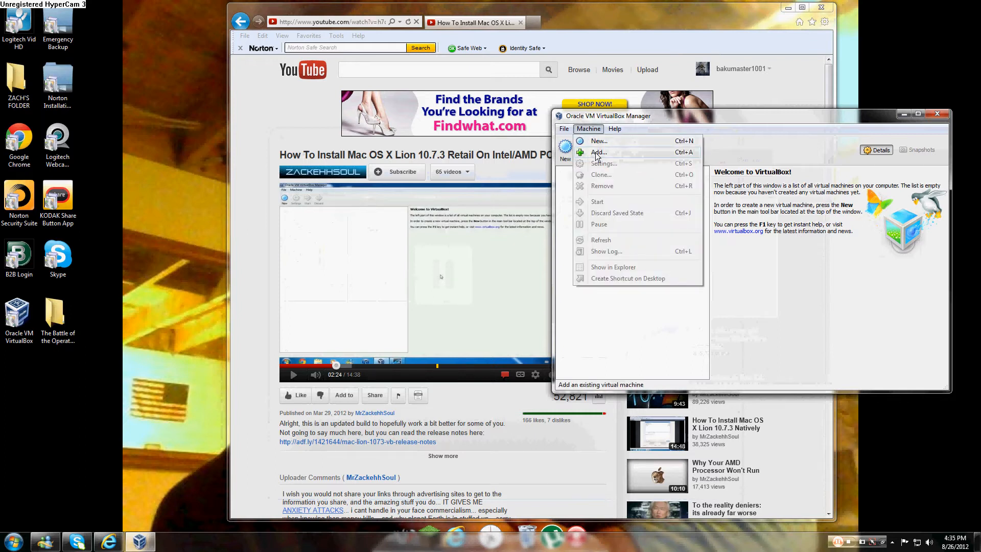
pyautogui.click(594, 152)
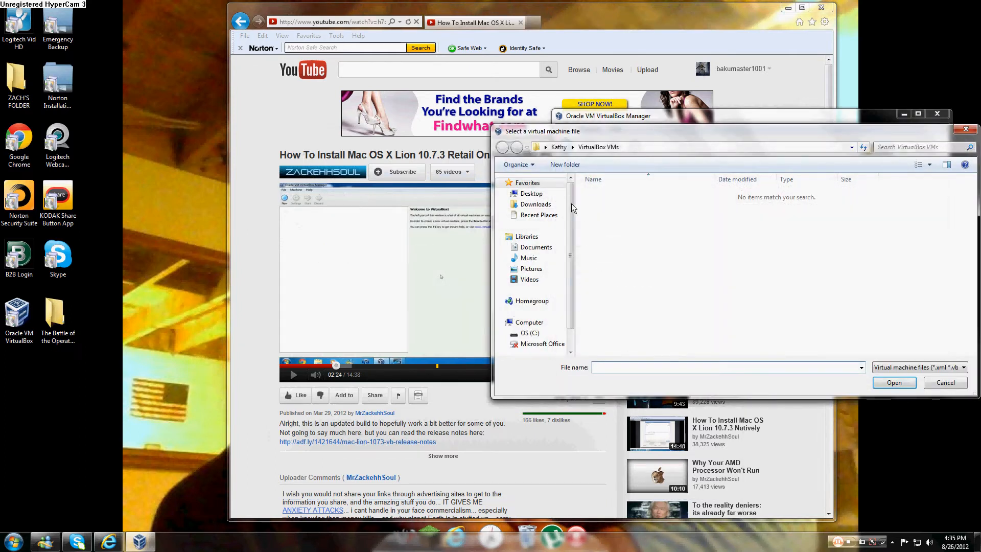
pyautogui.click(531, 194)
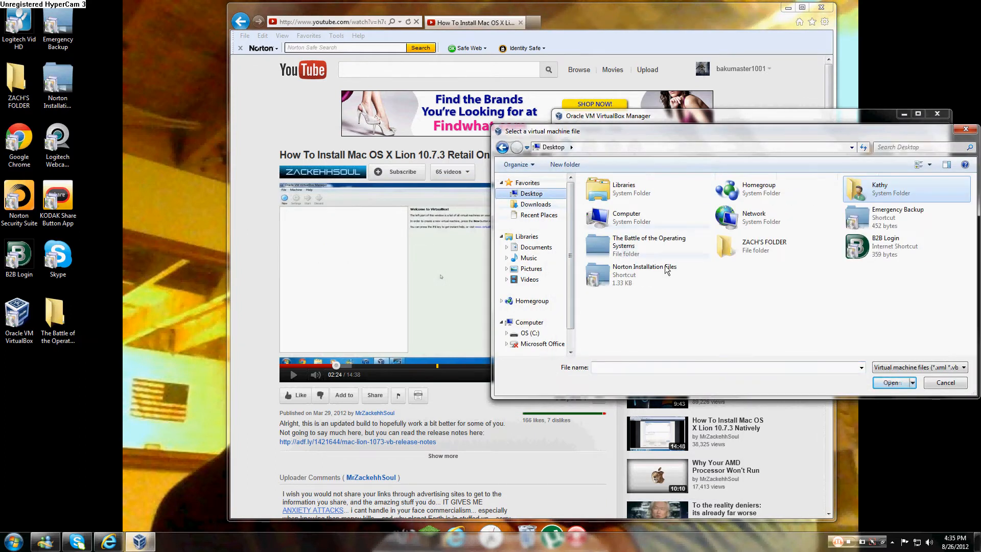
pyautogui.doubleClick(674, 244)
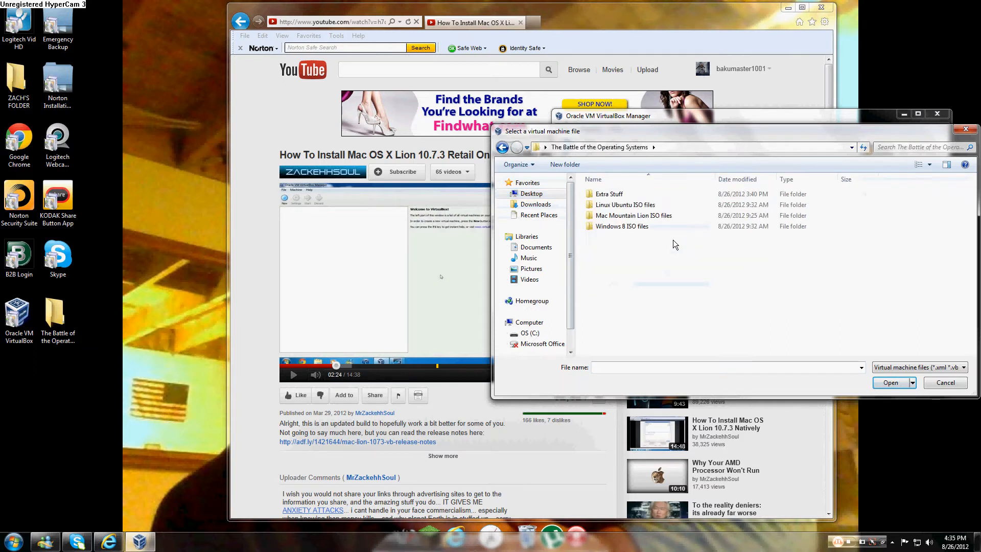
pyautogui.doubleClick(620, 215)
pyautogui.doubleClick(621, 196)
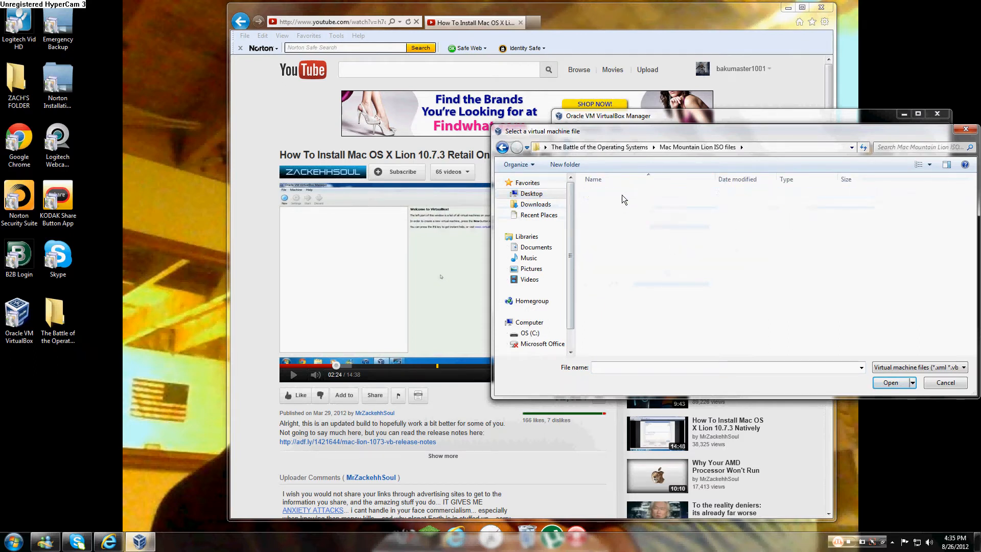
pyautogui.doubleClick(617, 196)
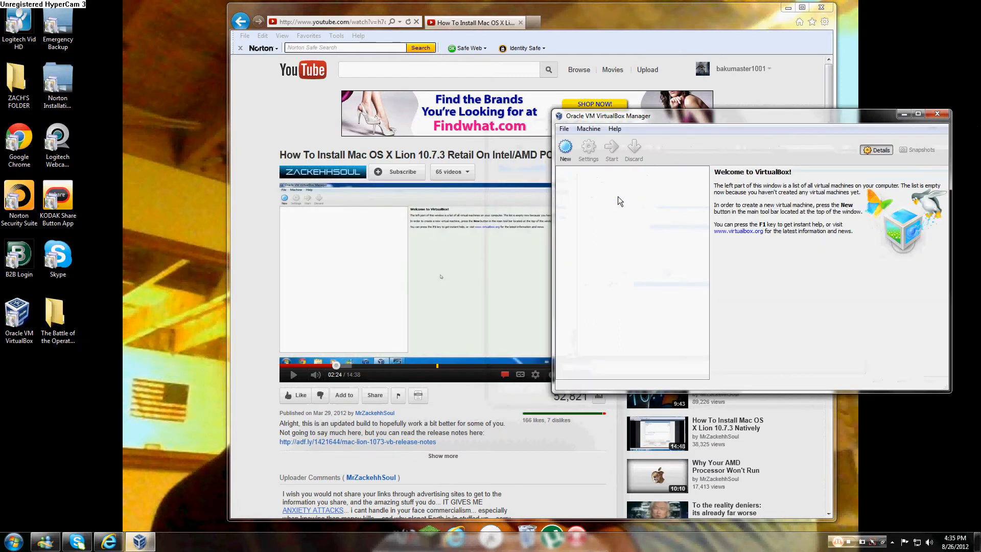
# Resume the tutorial video and arrange the VirtualBox Manager and browser windows side by side
pyautogui.click(357, 265)
pyautogui.hotkey('alt', 'Tab')
pyautogui.moveTo(842, 116); pyautogui.dragTo(307, 107)
pyautogui.click(611, 17)
pyautogui.moveTo(611, 17); pyautogui.dragTo(830, 16)
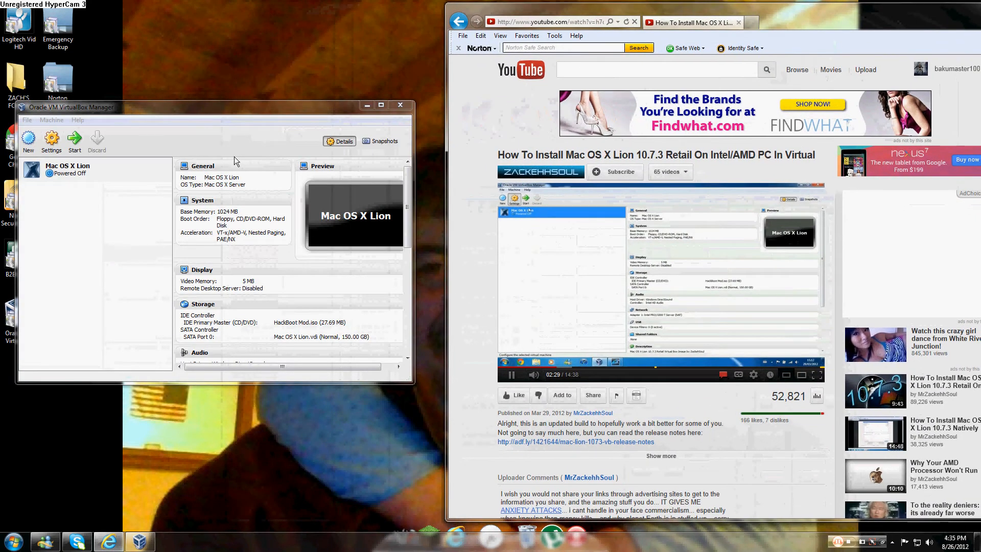
# Open the Mac OS X Lion virtual machine's settings and dismiss the USB 2.0 warning
pyautogui.click(97, 170)
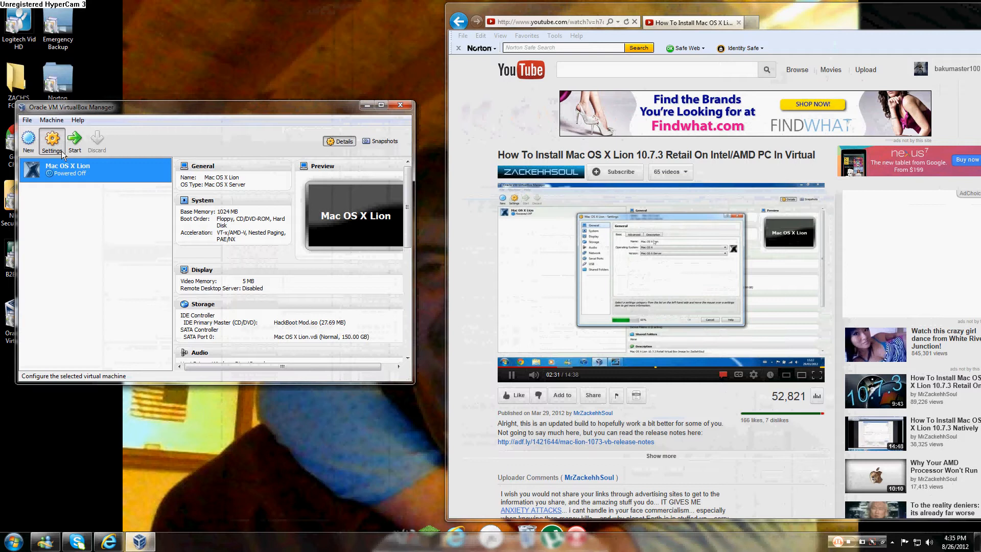
pyautogui.click(62, 151)
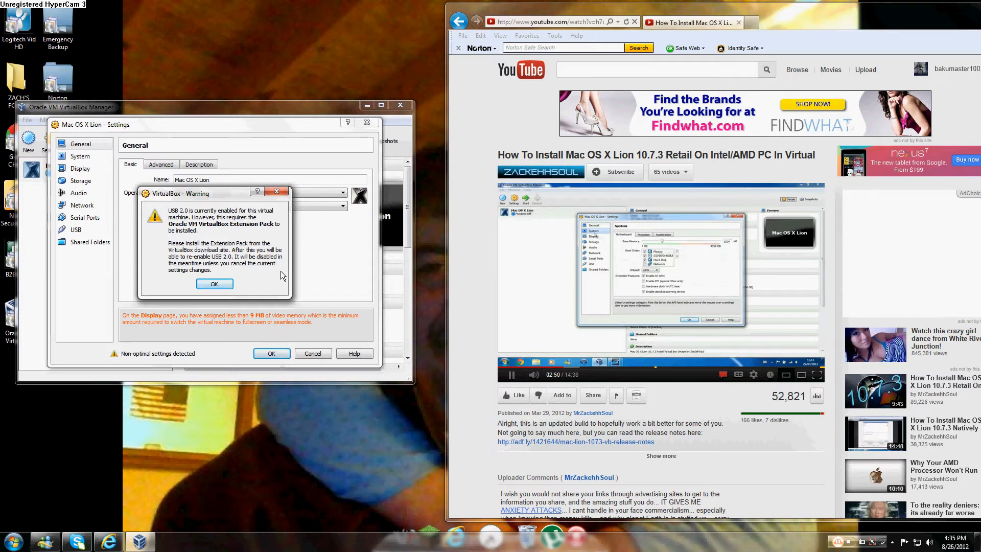
pyautogui.click(215, 284)
# Review the virtual machine's motherboard, processor and acceleration settings in the System category
pyautogui.click(80, 156)
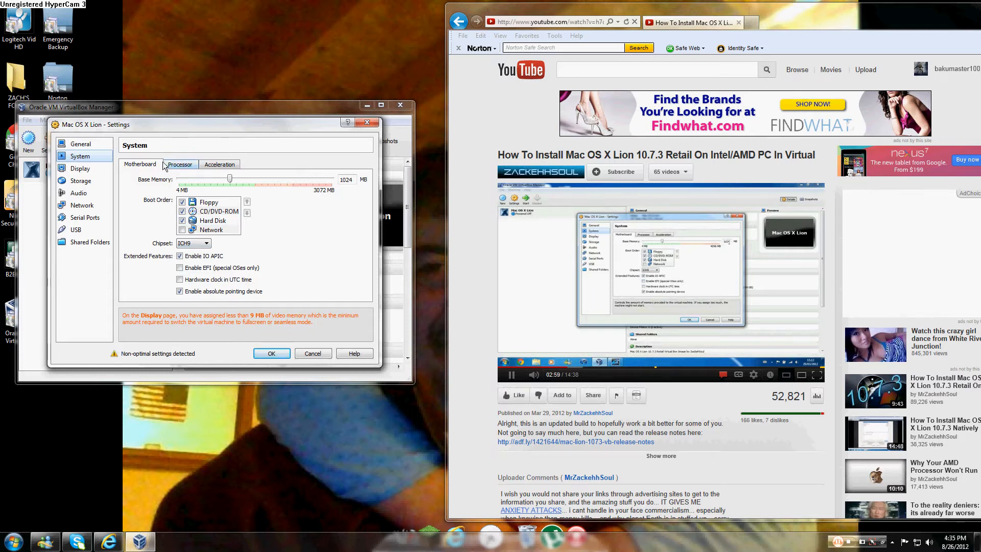
pyautogui.click(182, 170)
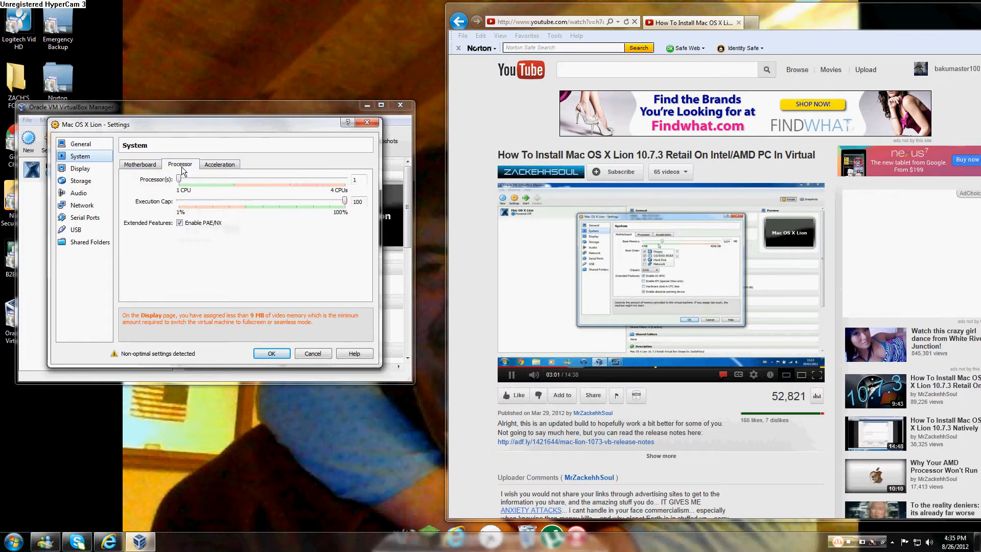
pyautogui.click(217, 164)
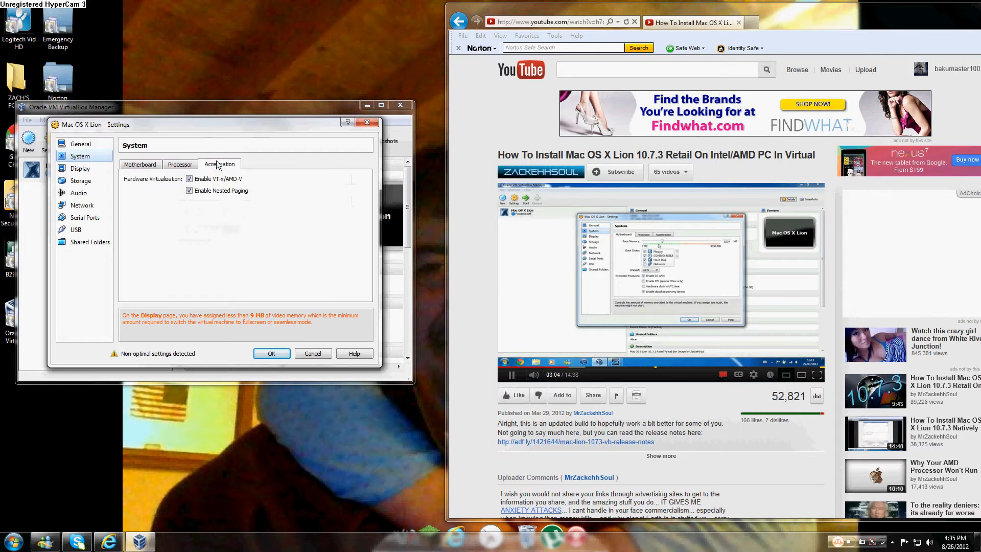
# Set the virtual machine's video memory to 128 MB and disable the USB 2.0 (EHCI) controller
pyautogui.click(75, 171)
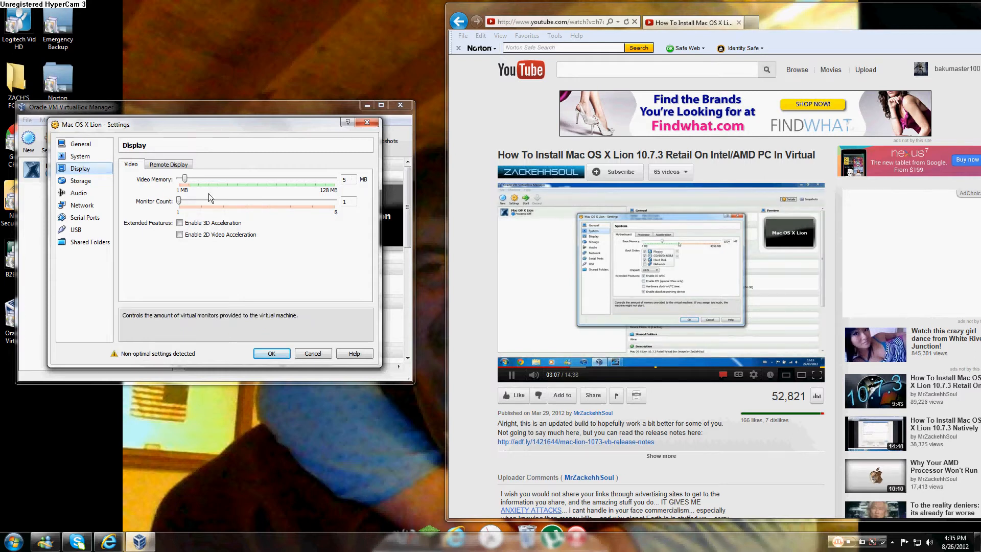
pyautogui.moveTo(186, 179); pyautogui.dragTo(349, 179)
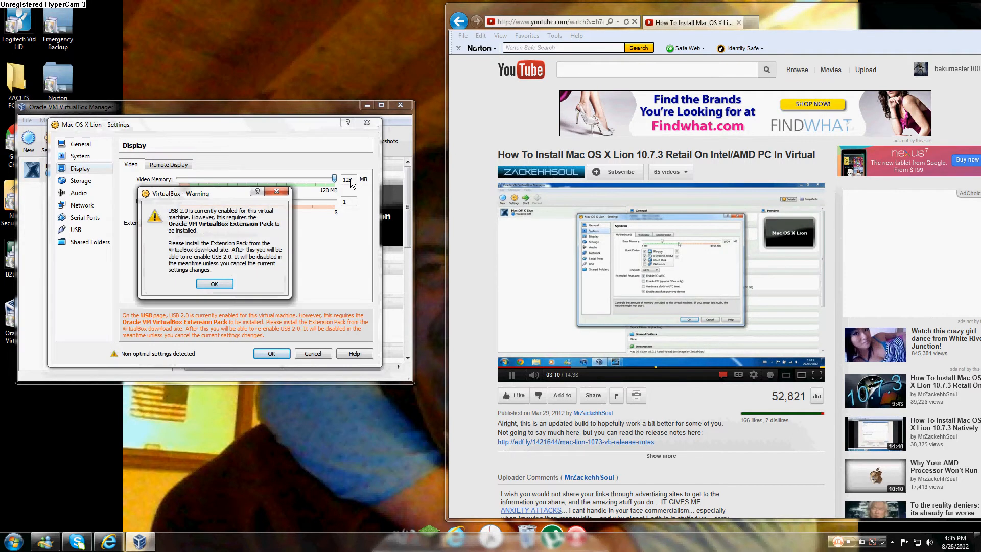
pyautogui.click(214, 284)
pyautogui.click(76, 229)
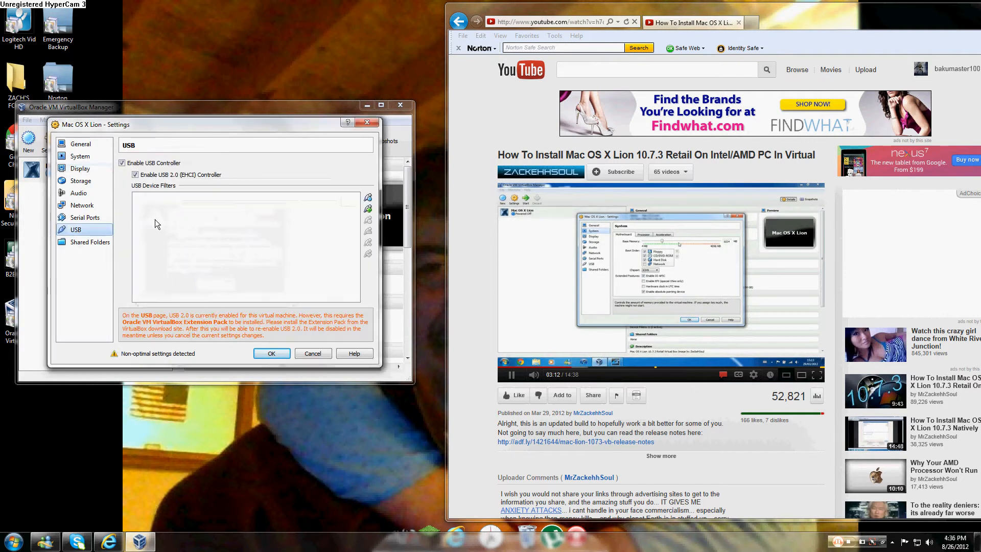
pyautogui.click(136, 175)
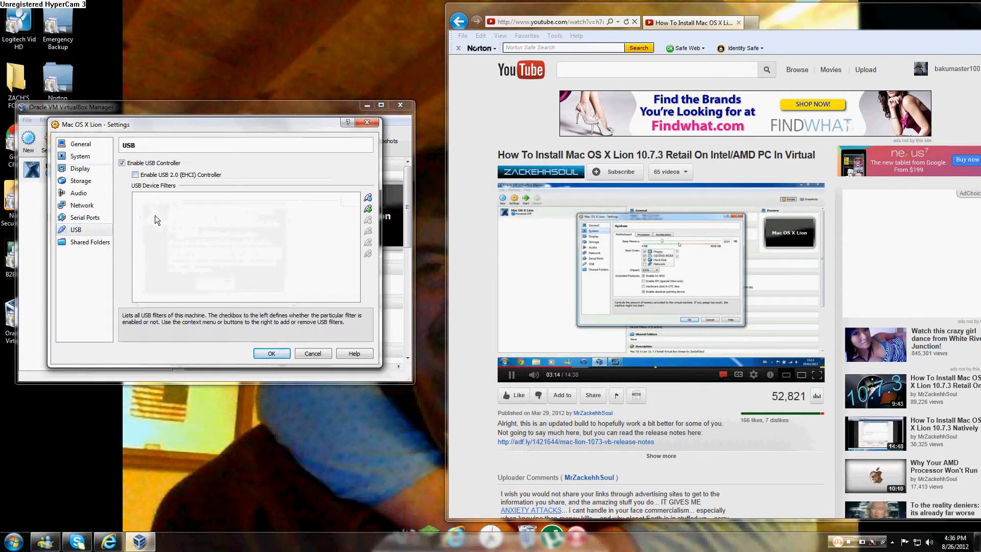
# Review the virtual machine's System, Display, Storage and Audio settings
pyautogui.click(80, 156)
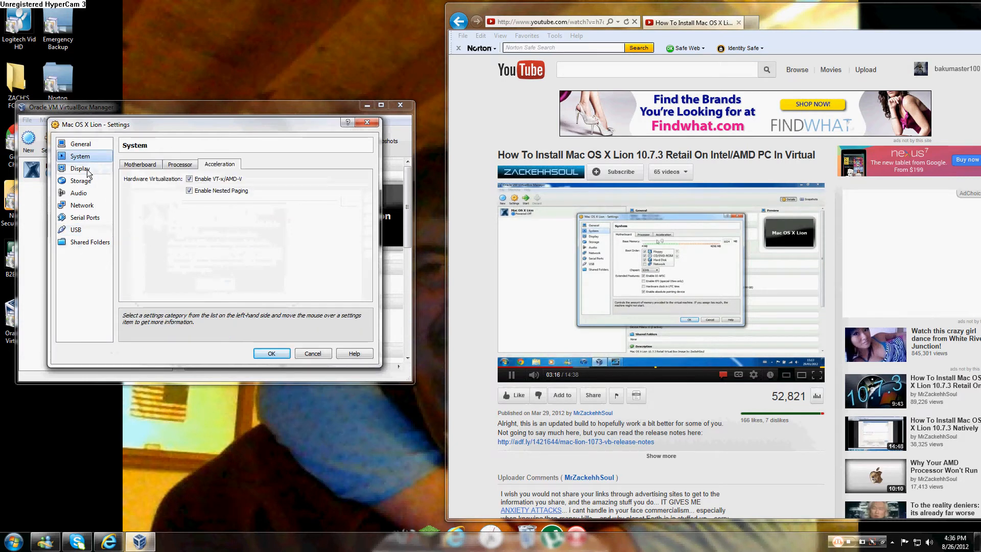
pyautogui.click(87, 169)
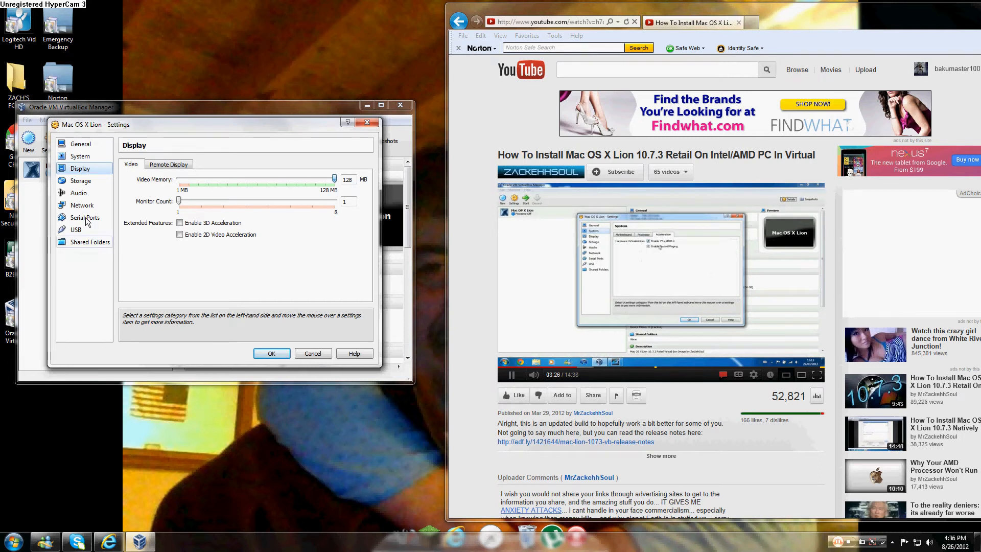
pyautogui.click(67, 185)
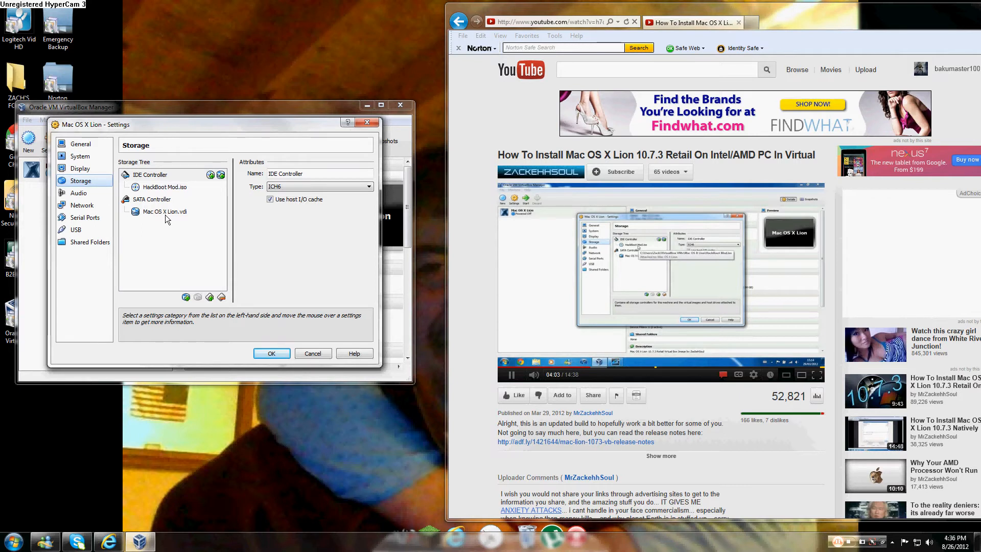
pyautogui.click(79, 193)
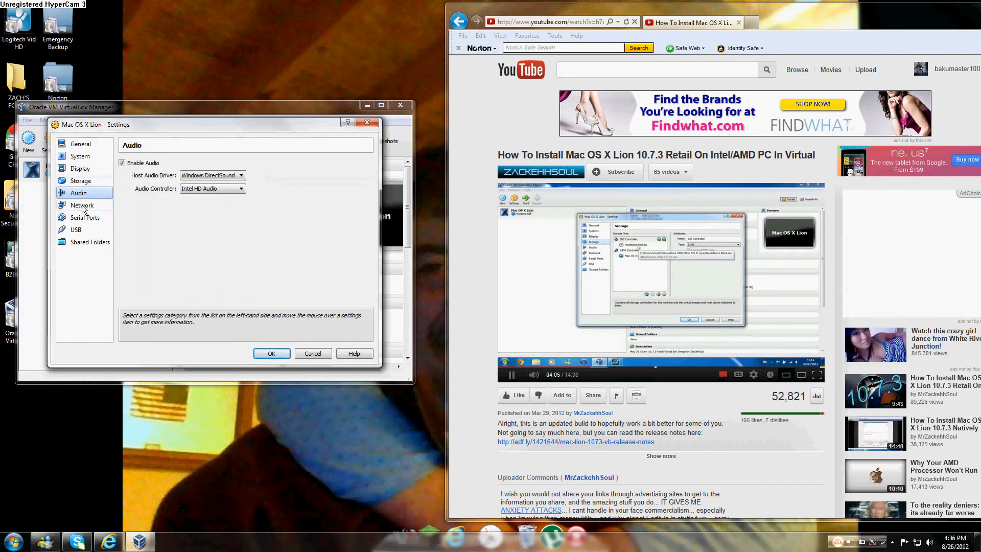
# Attach network Adapter 1 to Bridged Adapter, using the Realtek PCIe GBE Family Controller
pyautogui.click(82, 206)
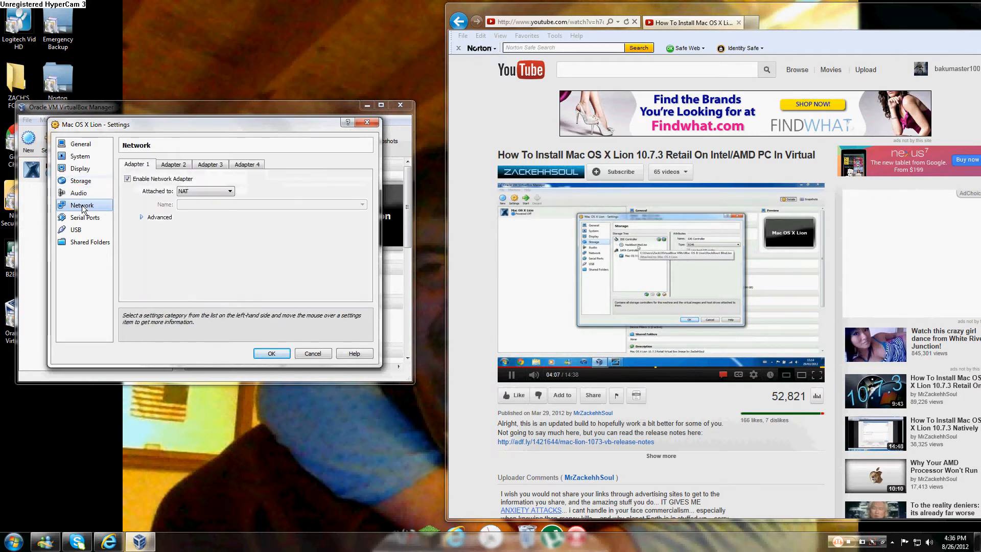
pyautogui.click(191, 191)
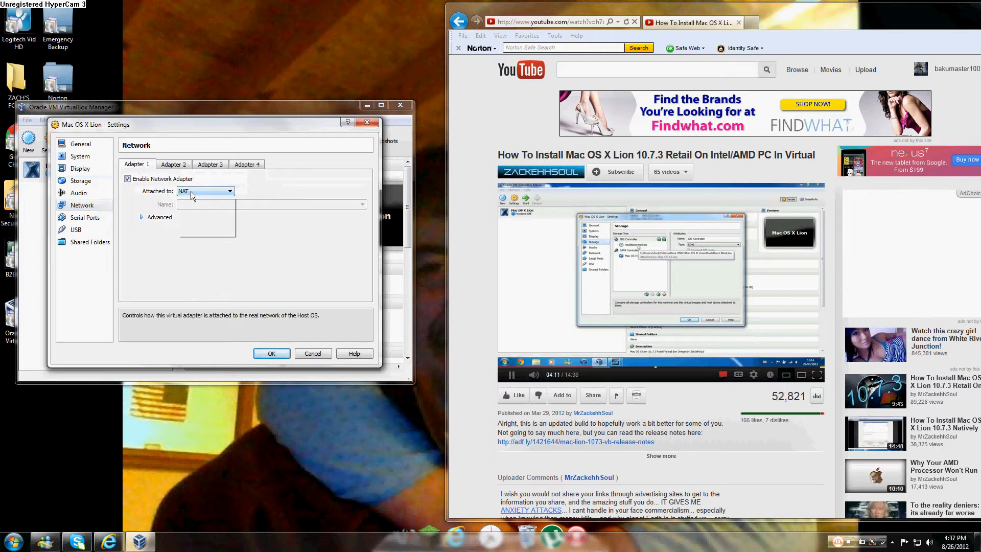
pyautogui.click(200, 216)
pyautogui.click(202, 205)
pyautogui.click(222, 217)
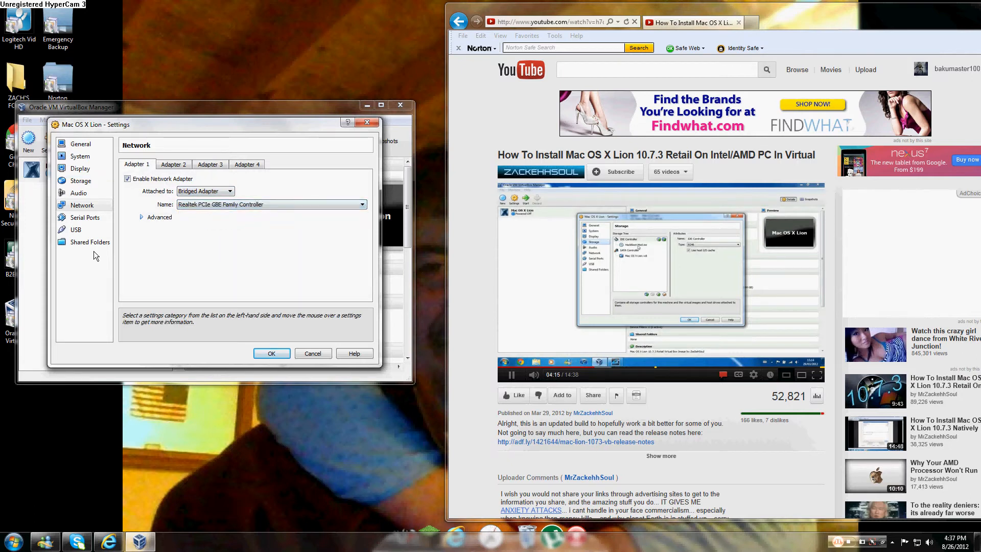
# Check the Serial Ports, USB and Network settings against the tutorial and save the virtual machine's settings
pyautogui.click(86, 222)
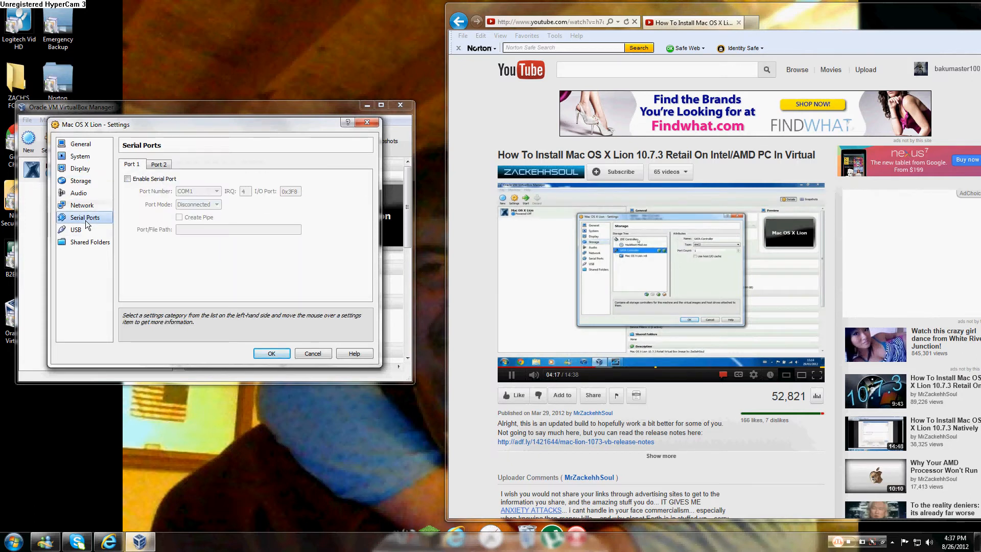
pyautogui.click(90, 230)
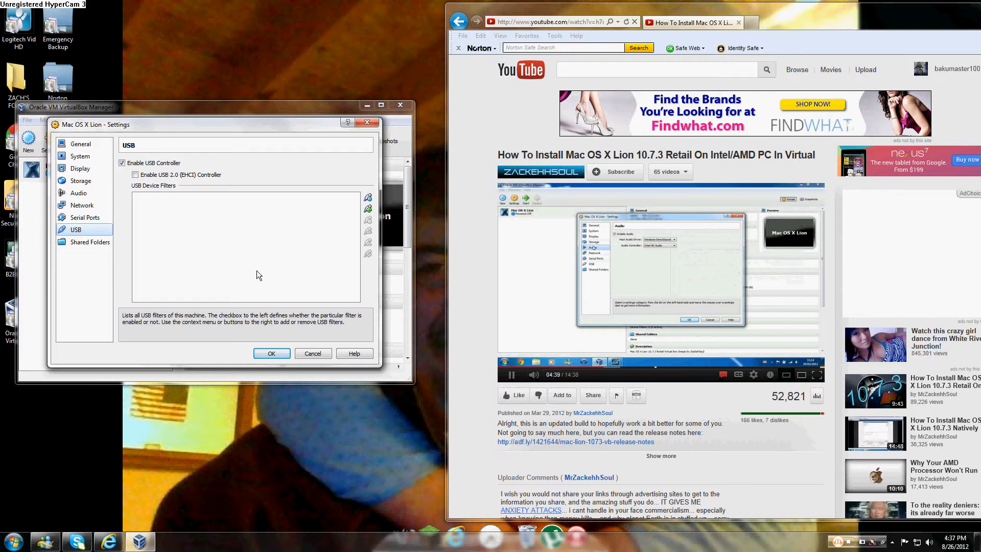
pyautogui.click(110, 208)
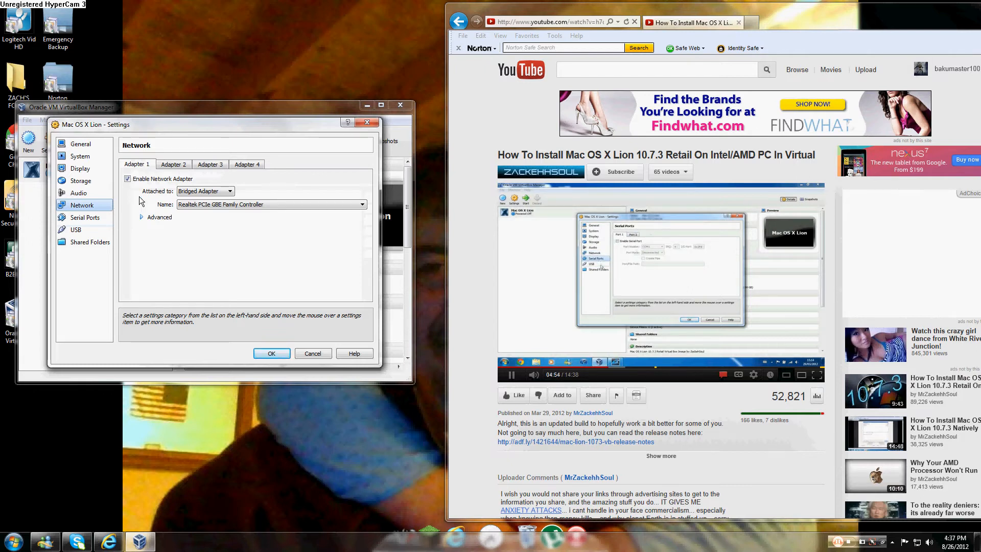
pyautogui.click(87, 218)
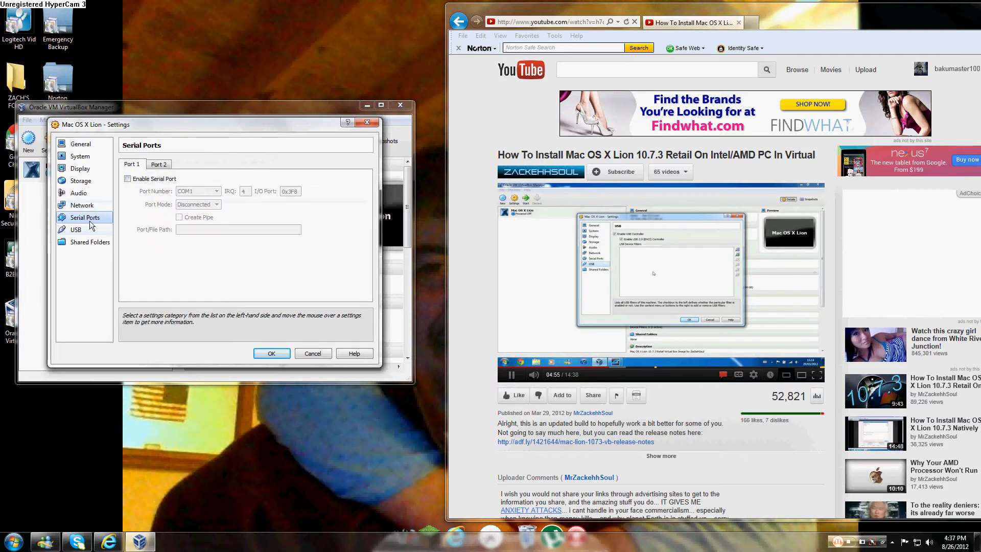
pyautogui.click(84, 230)
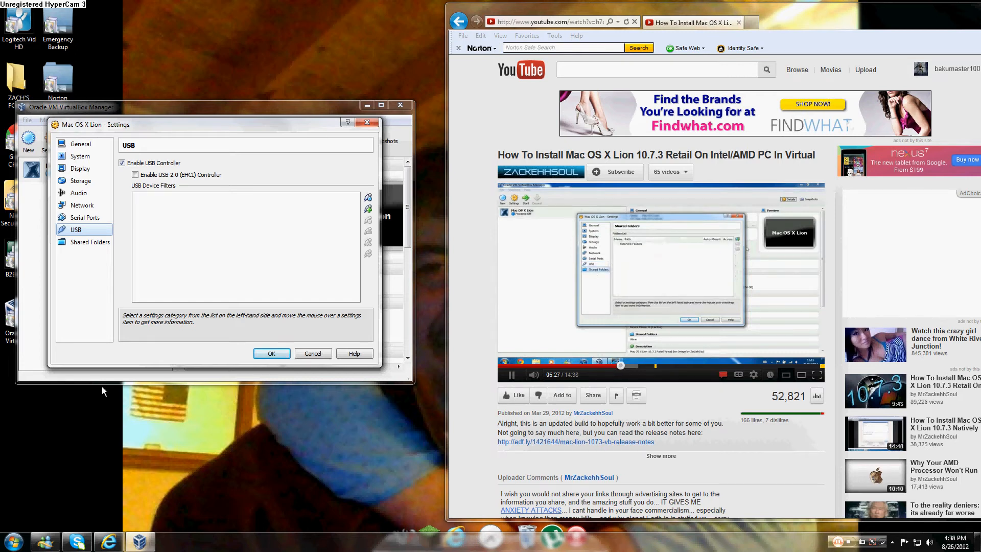
pyautogui.click(281, 351)
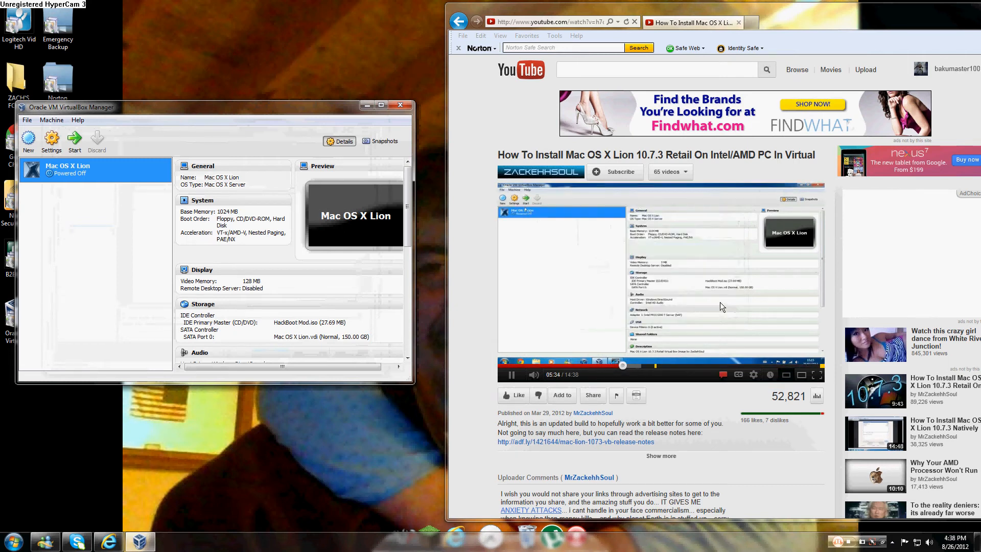
# Start the Mac OS X Lion virtual machine and switch its window to scale mode
pyautogui.click(76, 141)
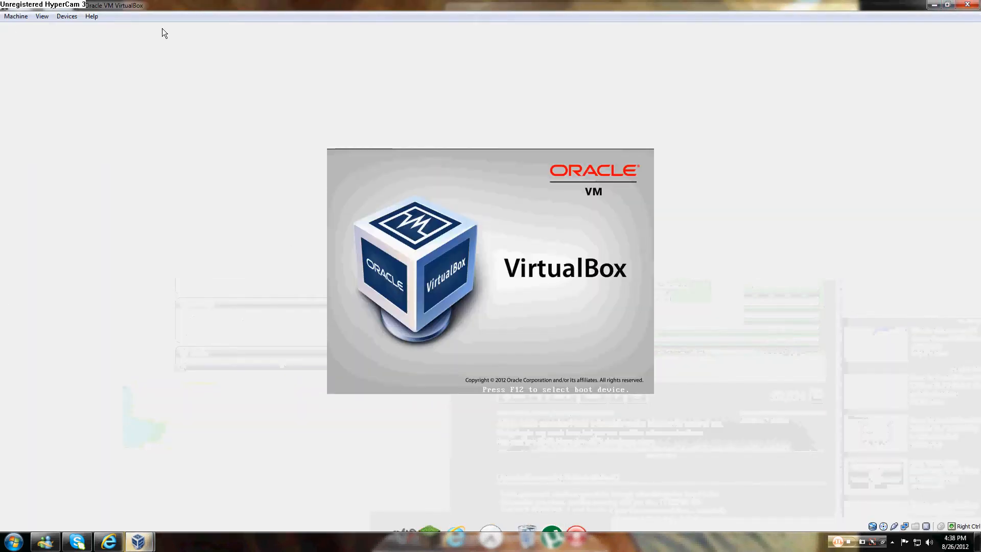
pyautogui.click(42, 15)
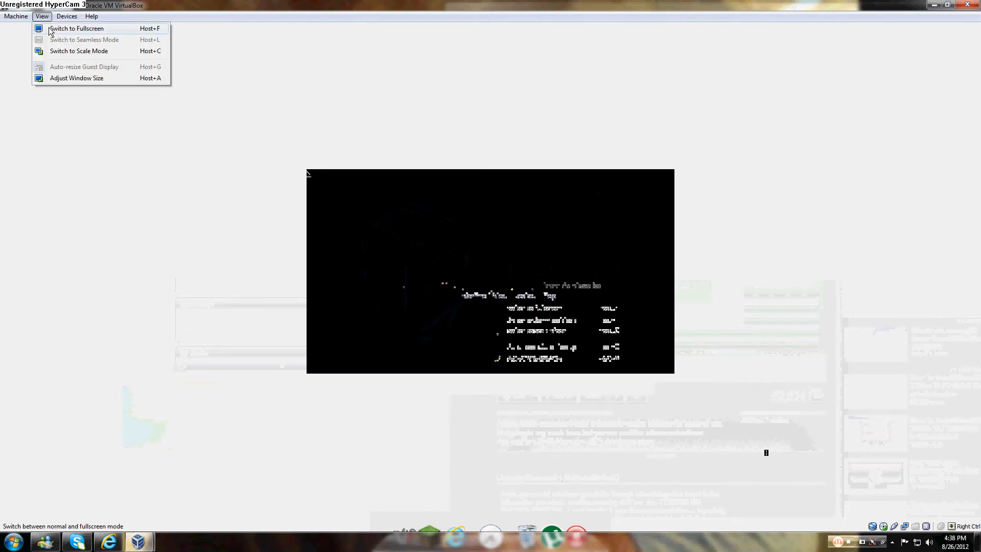
pyautogui.click(60, 51)
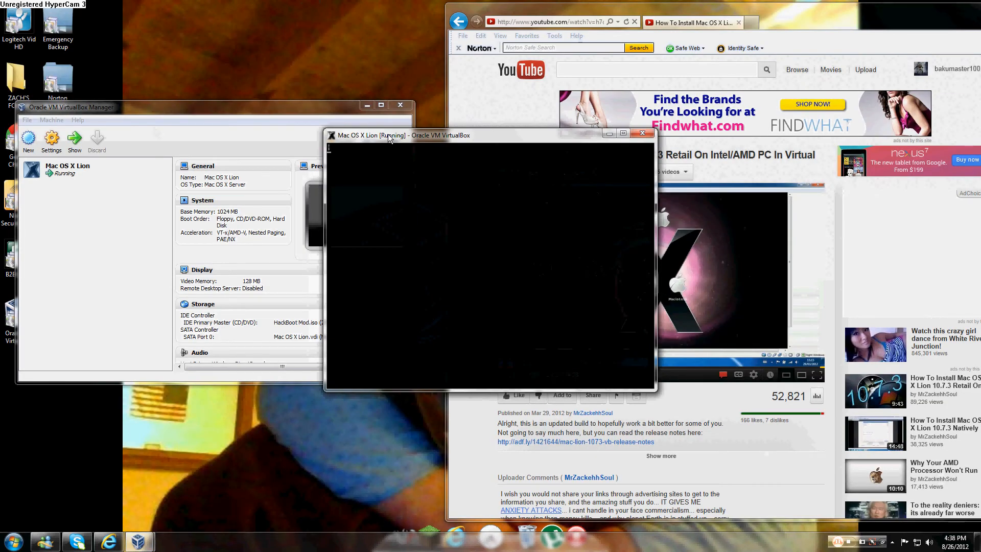
# Move the running Mac OS X Lion window over the VirtualBox Manager, beside the tutorial, and enlarge it
pyautogui.moveTo(388, 137); pyautogui.dragTo(137, 120)
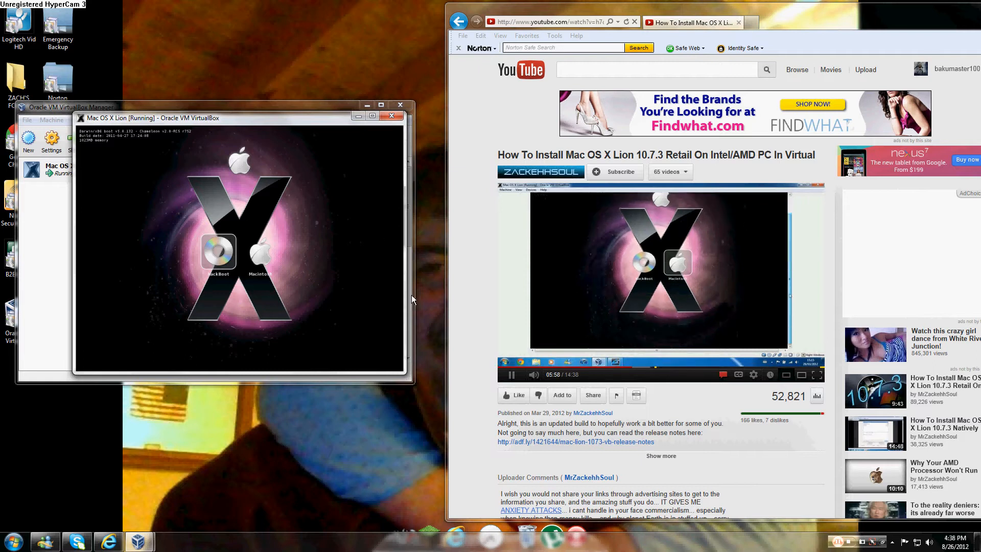
pyautogui.moveTo(406, 374); pyautogui.dragTo(539, 459)
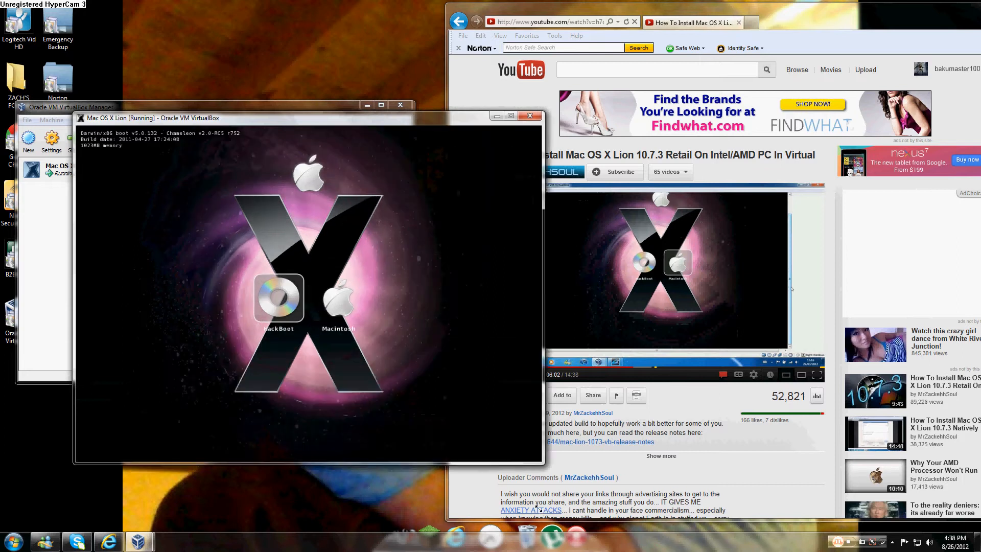
pyautogui.moveTo(170, 120); pyautogui.dragTo(121, 81)
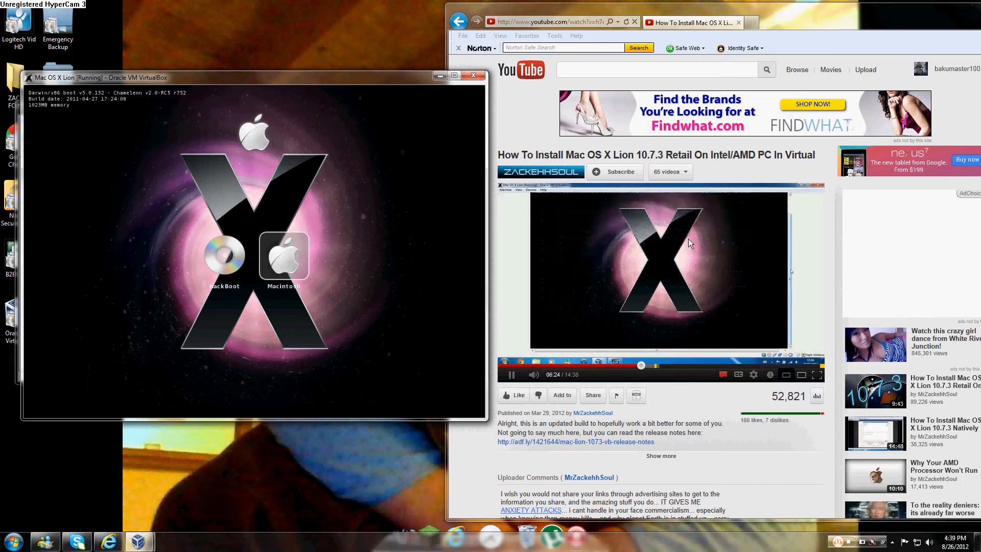
# Replay the tutorial's boot selection part from about 6:03 and shrink the virtual machine window to fit beside the browser
pyautogui.moveTo(638, 365); pyautogui.dragTo(626, 365)
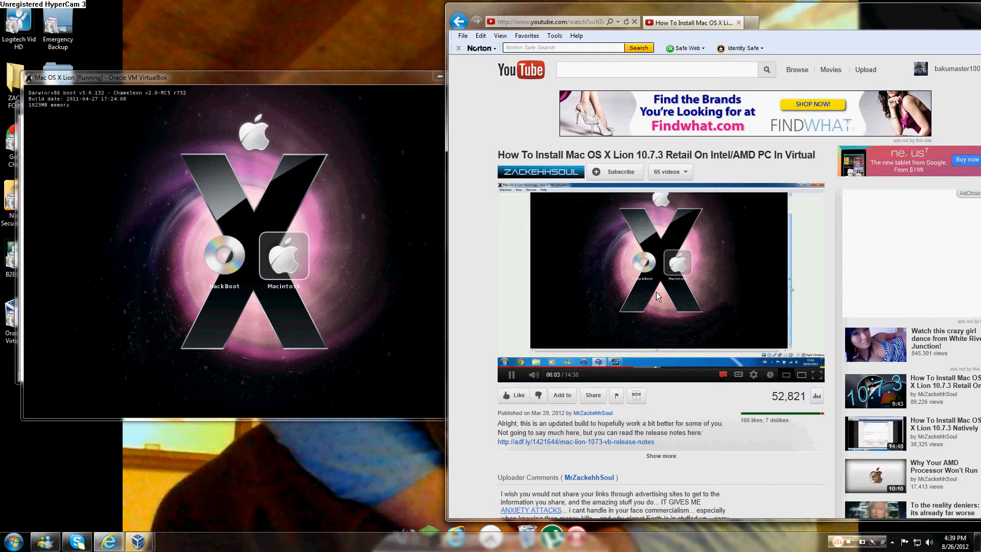
pyautogui.click(718, 320)
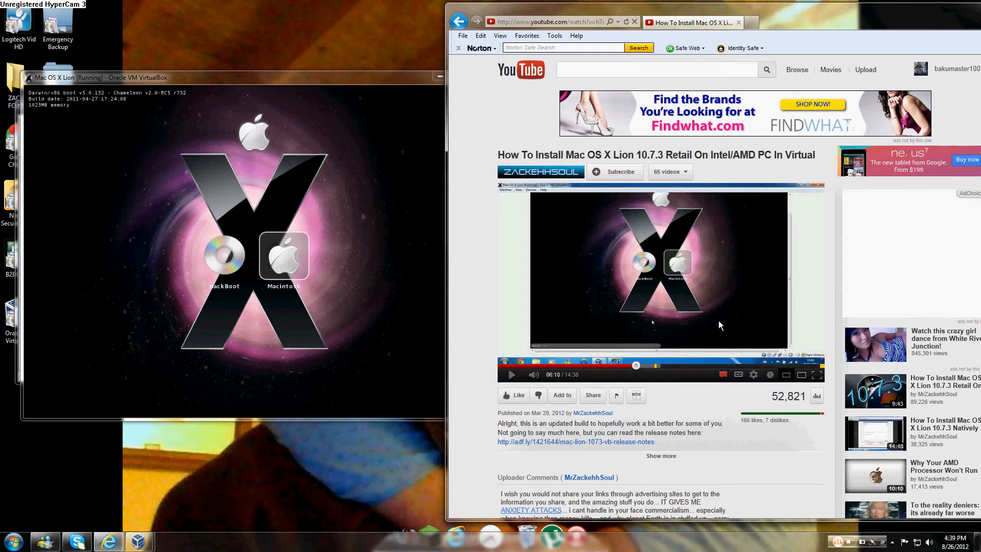
pyautogui.moveTo(340, 417); pyautogui.dragTo(394, 361)
pyautogui.click(612, 271)
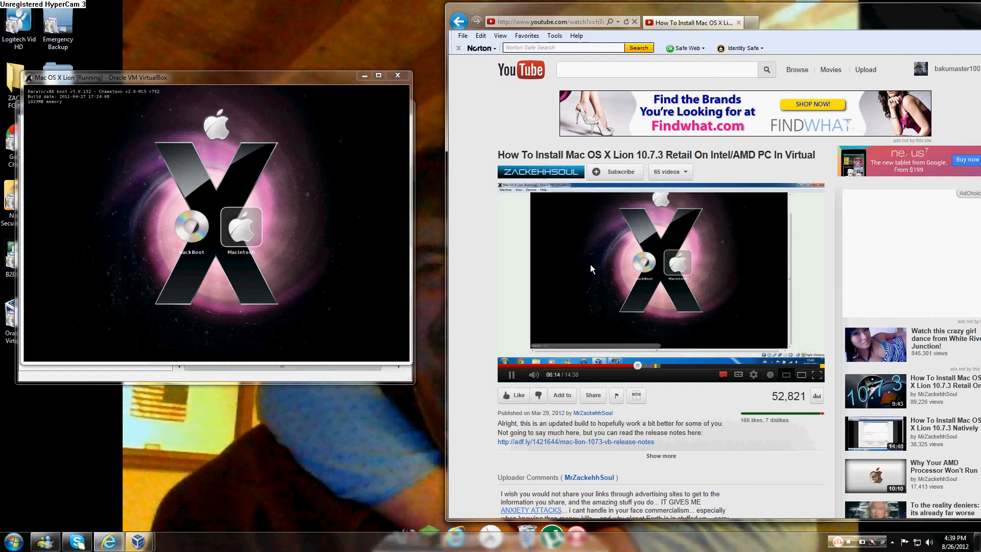
pyautogui.click(538, 222)
# Maximize the Mac OS X Lion virtual machine window and dismiss the Norton performance alert
pyautogui.click(378, 75)
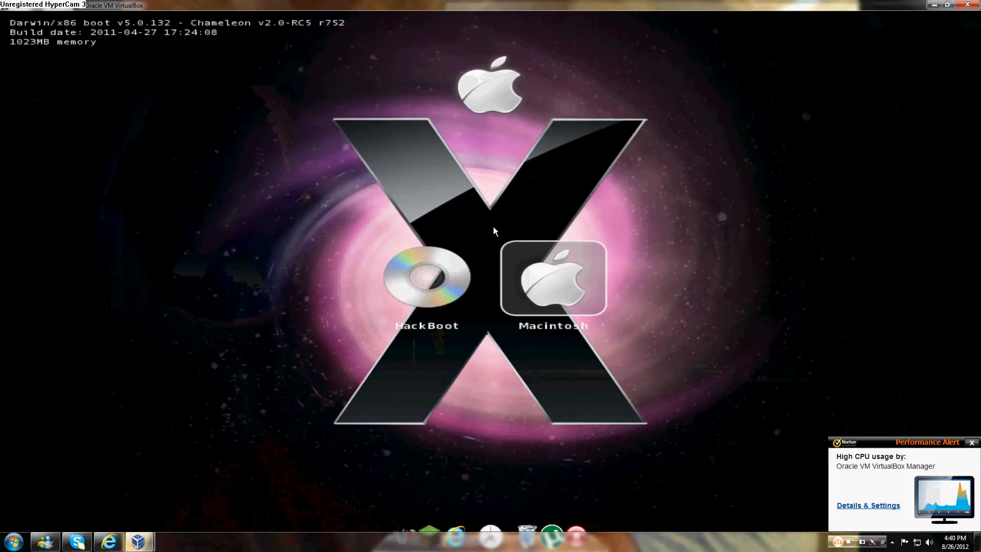
pyautogui.click(972, 443)
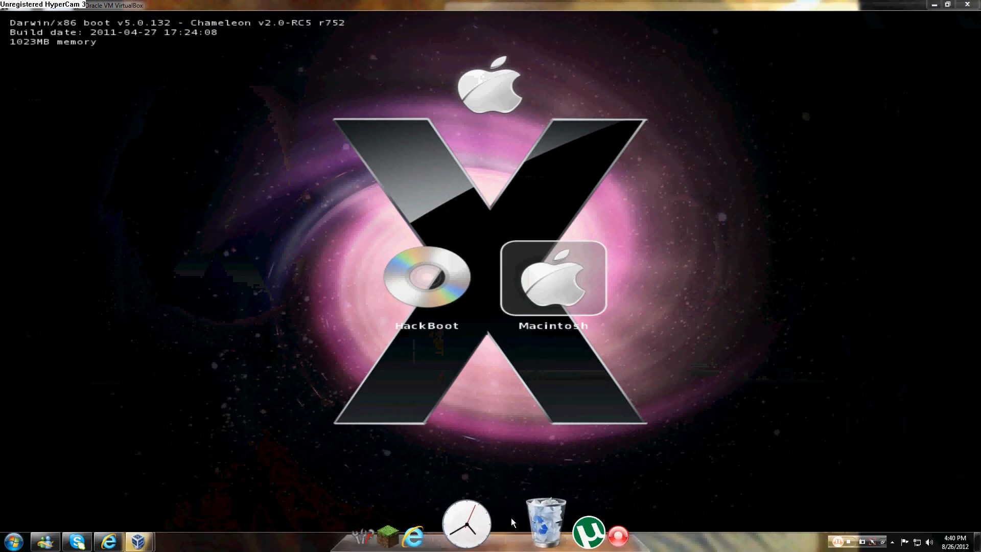
# Quit the desktop dock, set the Windows taskbar location to Top, and dismiss the Dell DataSafe Local Backup error
pyautogui.rightClick(510, 517)
pyautogui.click(527, 512)
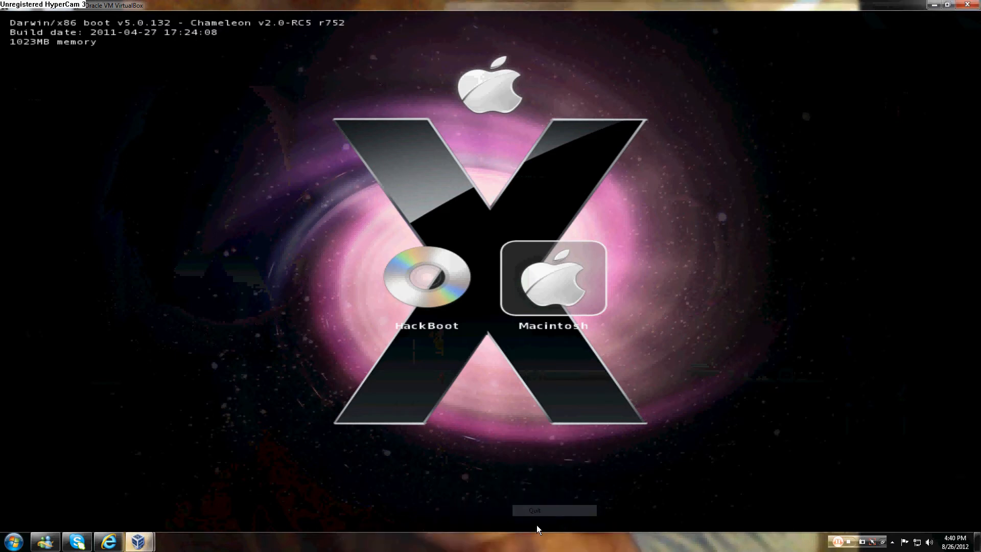
pyautogui.rightClick(511, 547)
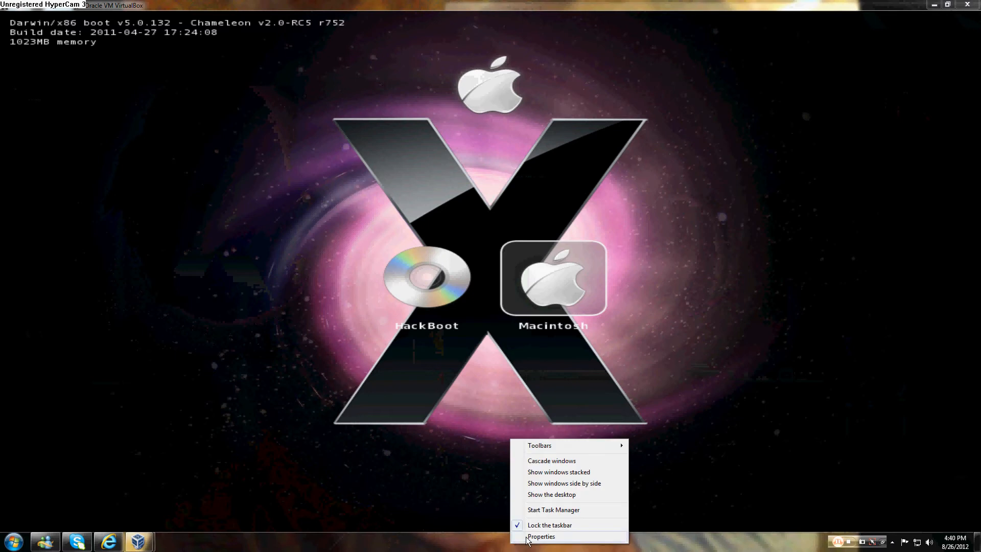
pyautogui.click(528, 537)
pyautogui.click(145, 379)
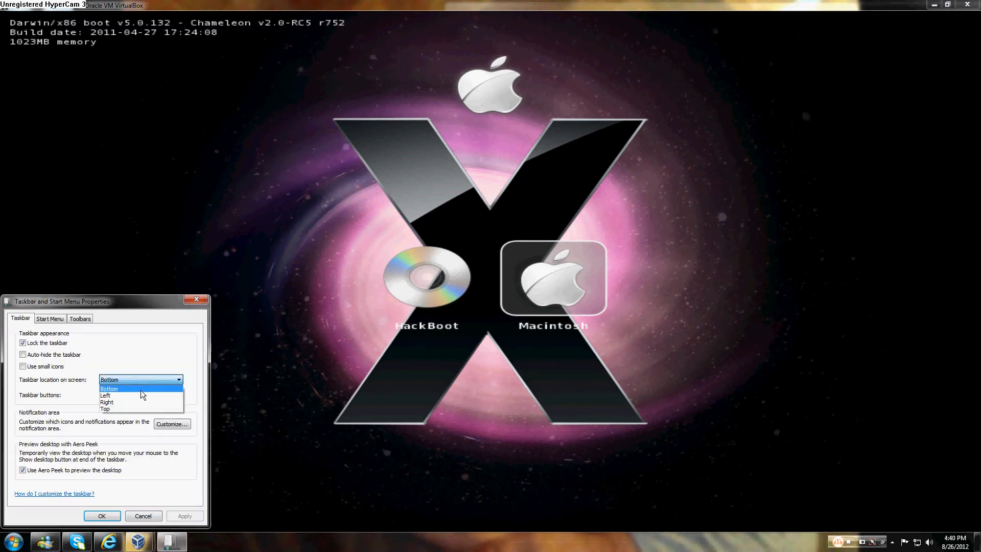
pyautogui.click(106, 409)
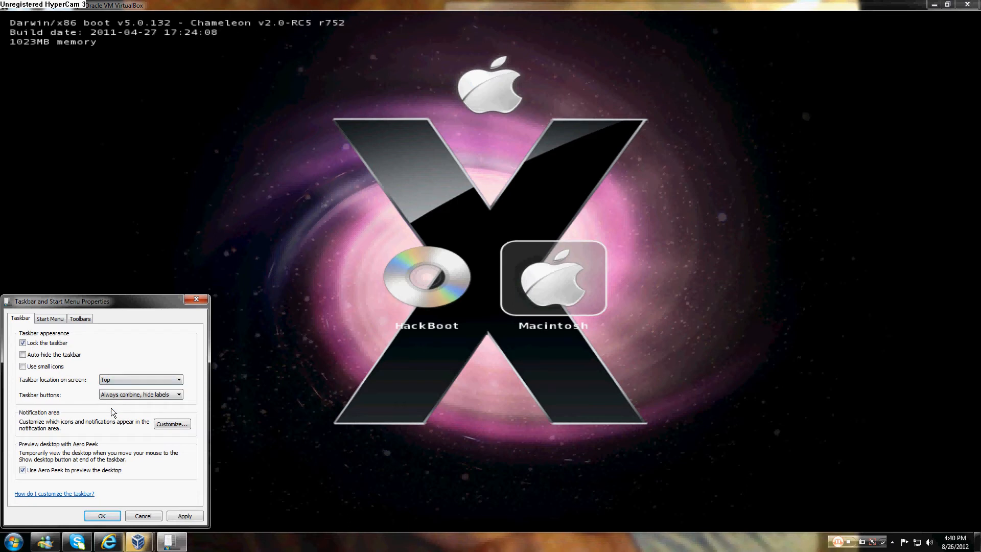
pyautogui.click(184, 514)
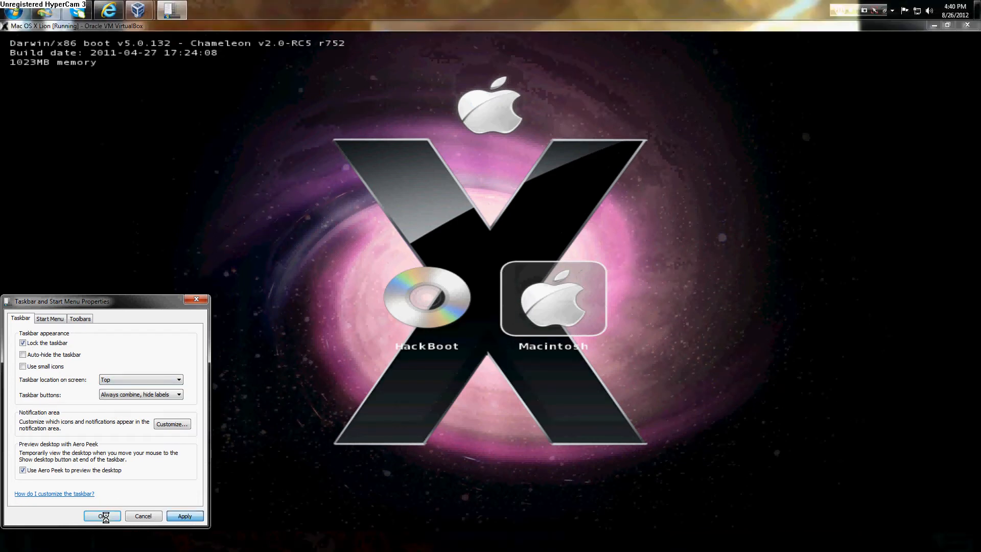
pyautogui.click(104, 515)
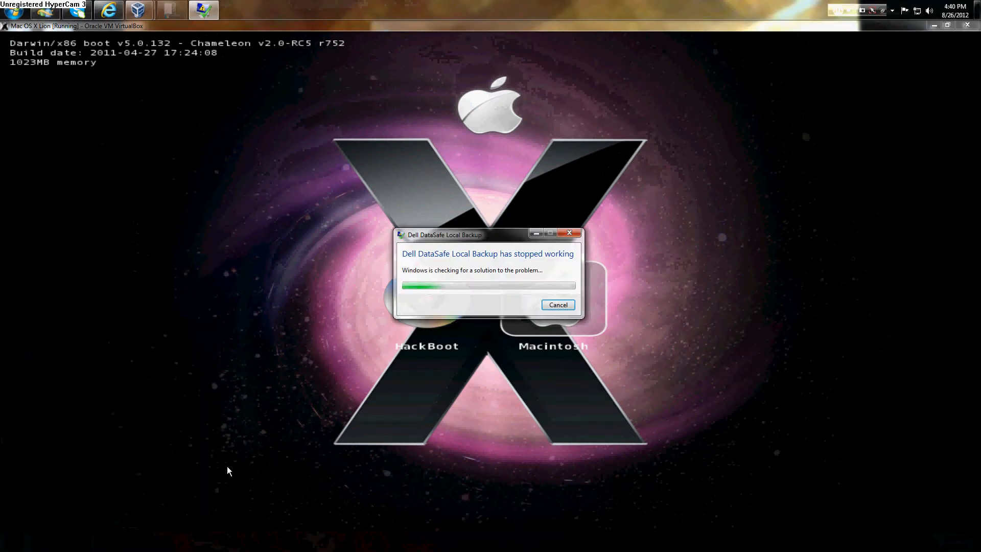
pyautogui.click(554, 305)
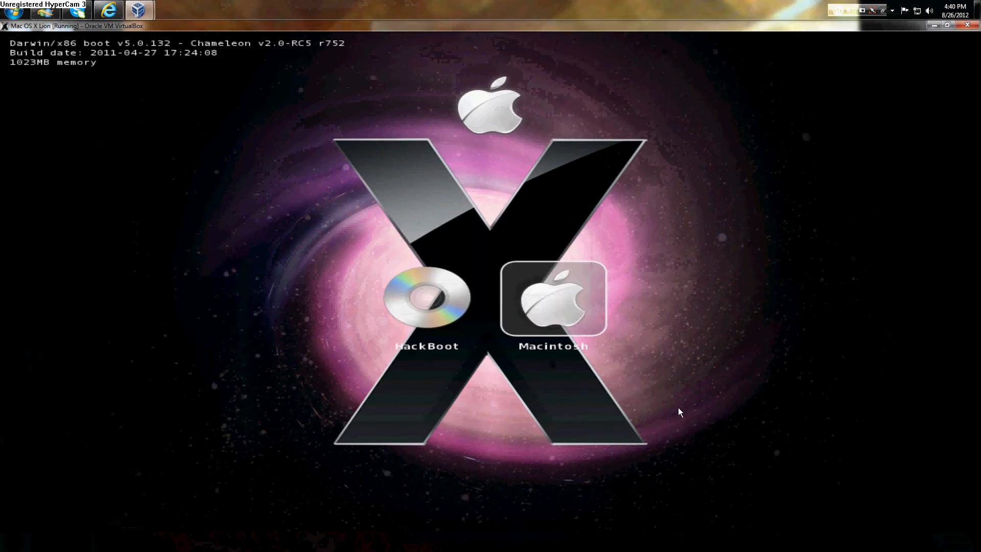
# Restore the virtual machine window beside the tutorial and boot the Macintosh drive with the -v boot flag
pyautogui.click(946, 24)
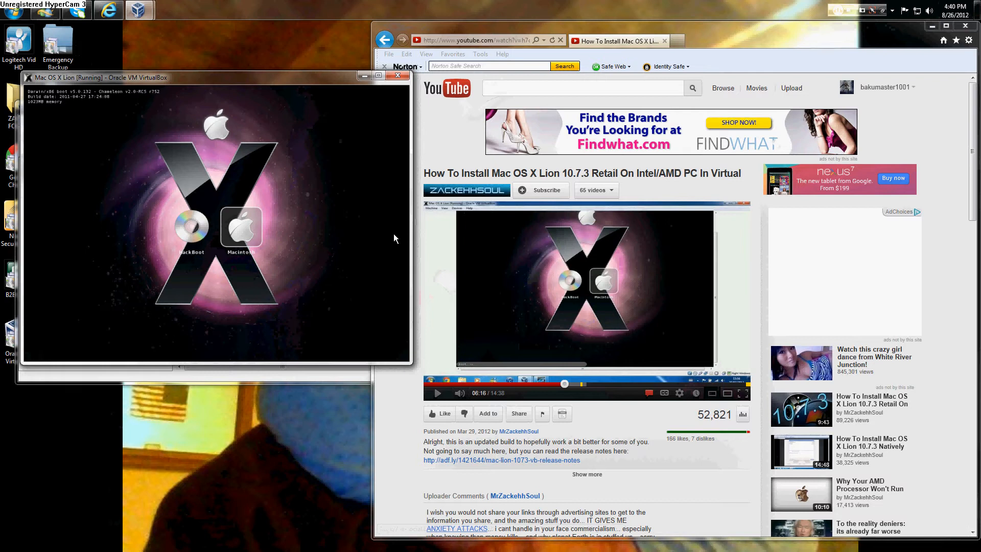
pyautogui.write('-v')
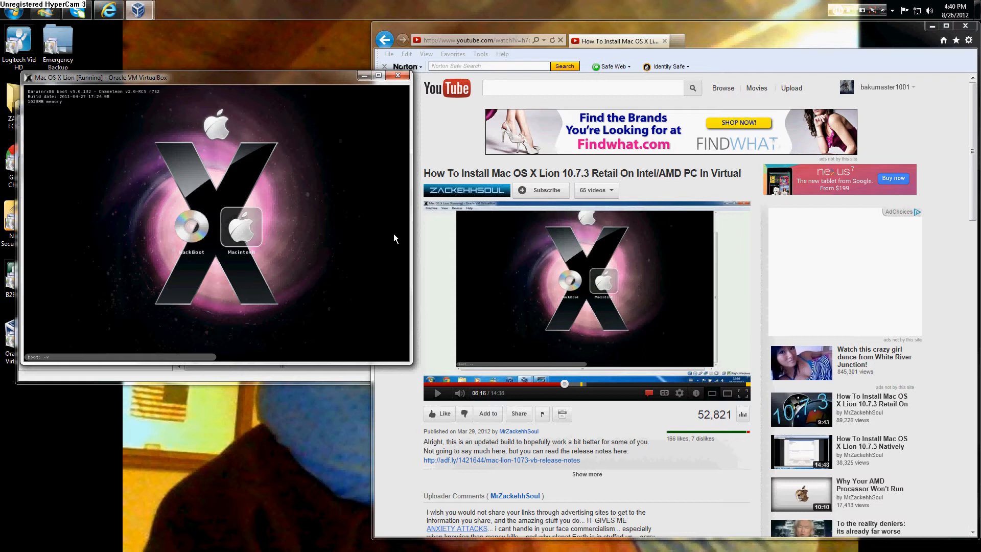
pyautogui.press('Return')
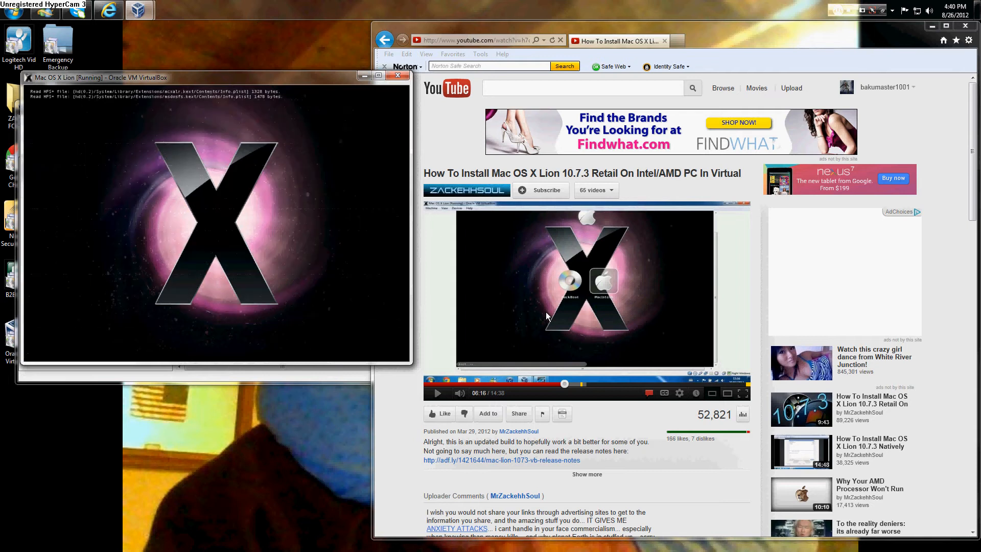
# Resume the tutorial video and reposition the browser window so it sits beside the virtual machine window without overlapping it
pyautogui.click(534, 292)
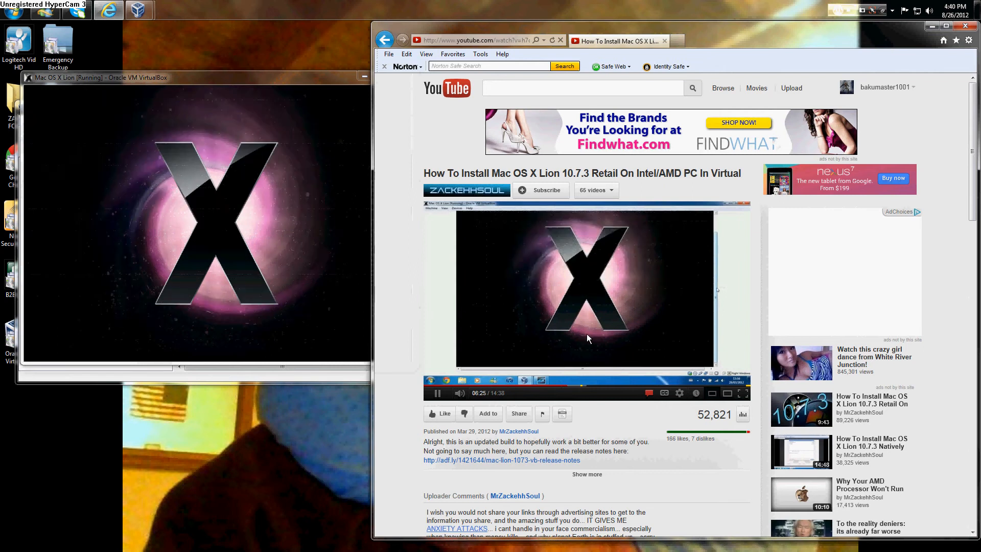
pyautogui.moveTo(444, 28); pyautogui.dragTo(497, 1)
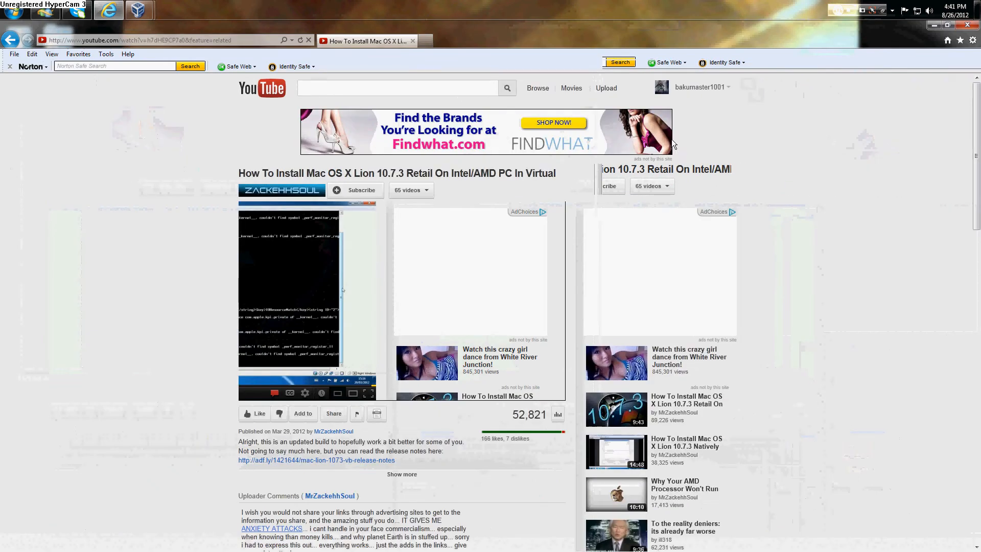
pyautogui.click(946, 26)
pyautogui.moveTo(529, 30); pyautogui.dragTo(655, 48)
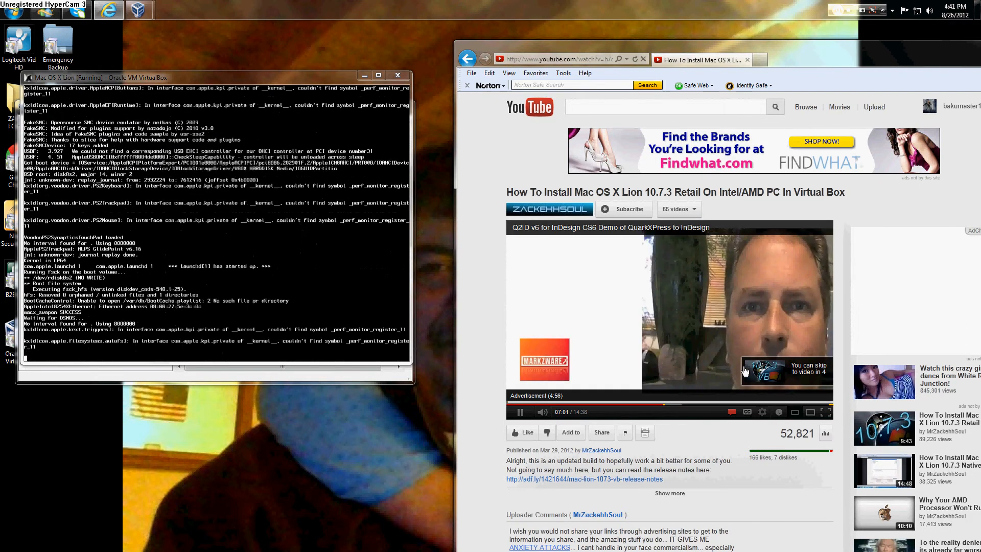
# Skip the advertisement interrupting the tutorial video
pyautogui.click(565, 412)
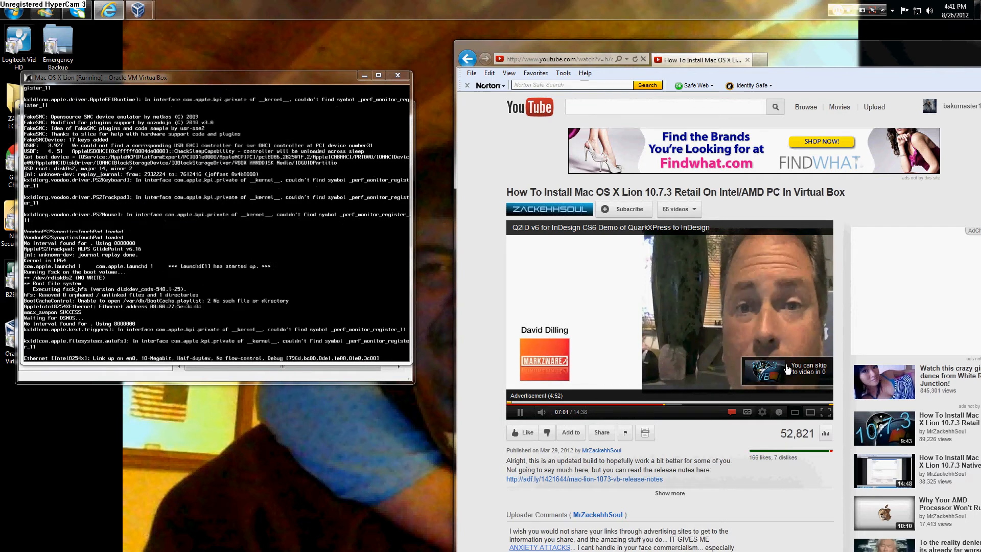
pyautogui.click(801, 379)
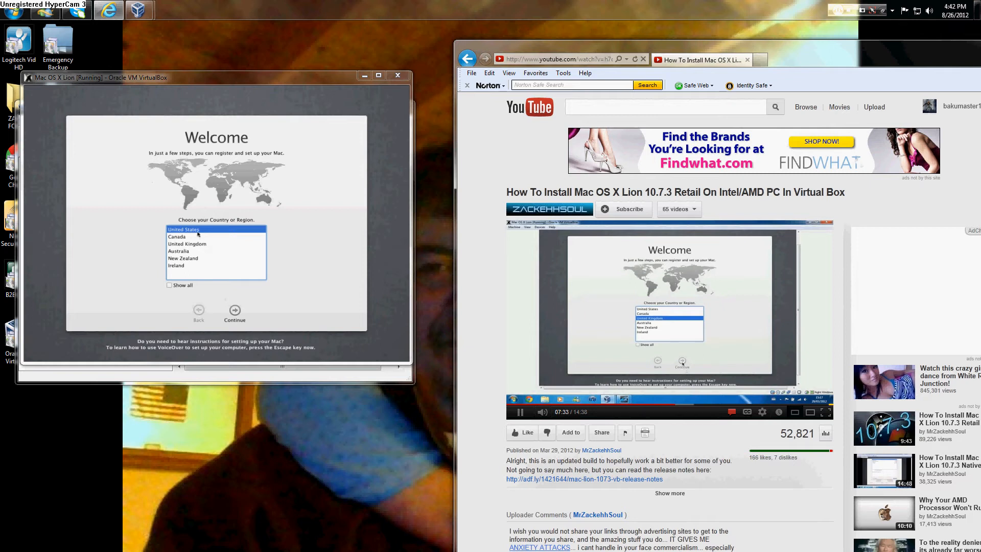
# In the Mac setup, accept United States as the country, the U.S. keyboard layout and the Don't transfer now option
pyautogui.click(237, 312)
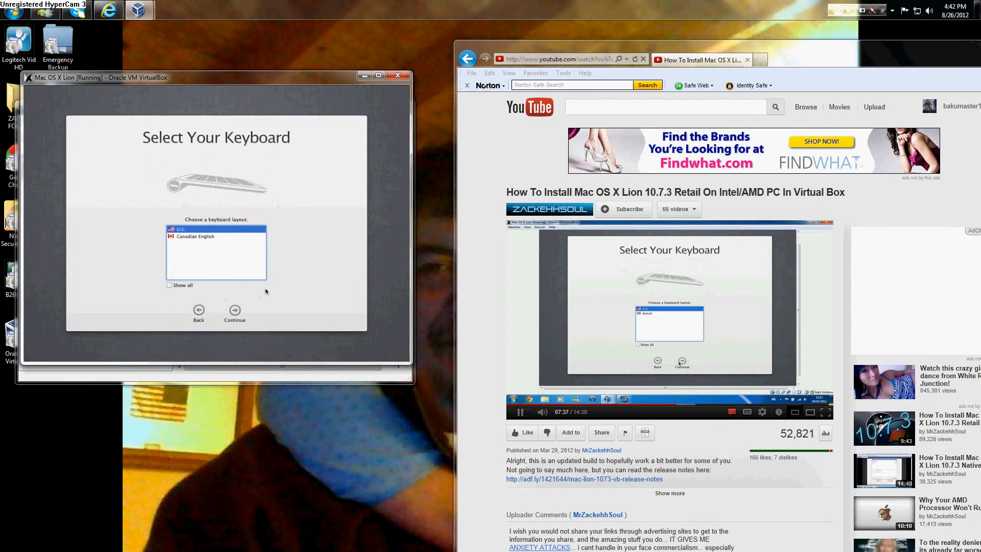
pyautogui.click(232, 318)
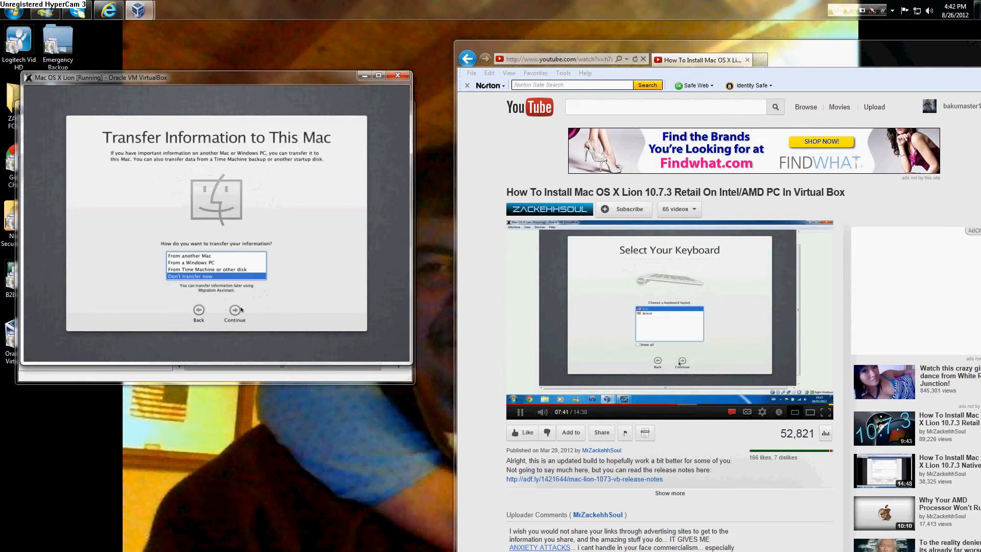
pyautogui.click(239, 311)
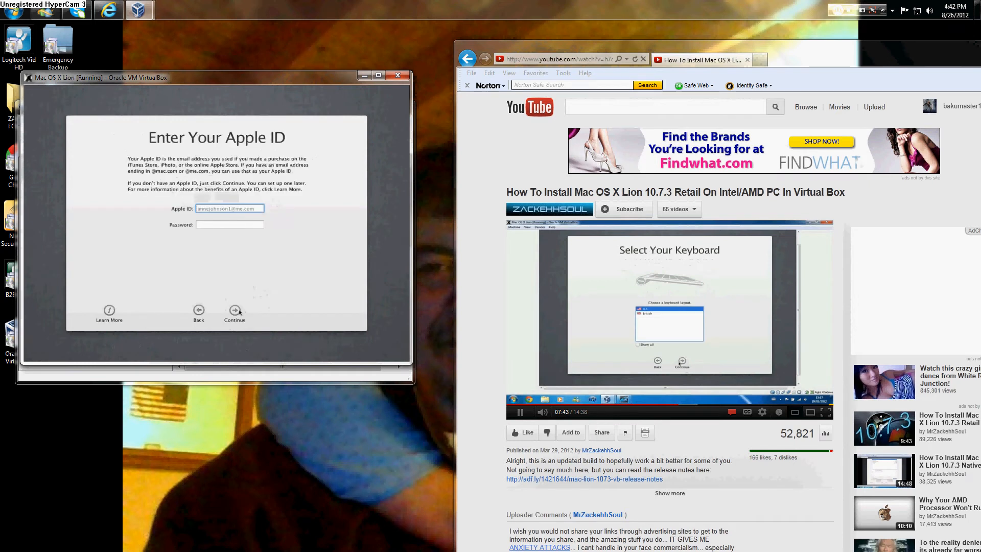
# Skip the Apple ID entry and continue without filling in the registration information
pyautogui.click(235, 318)
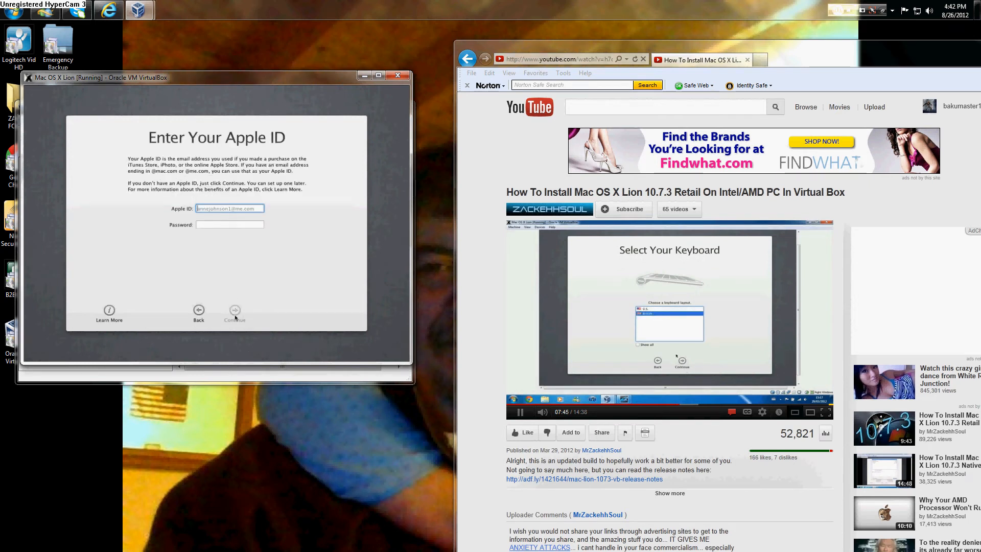
pyautogui.click(236, 318)
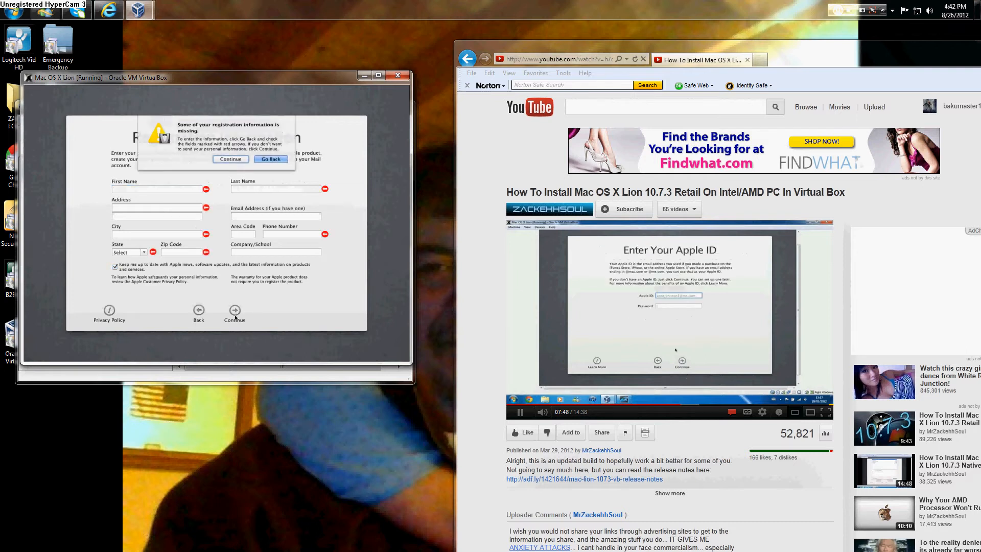
pyautogui.click(231, 159)
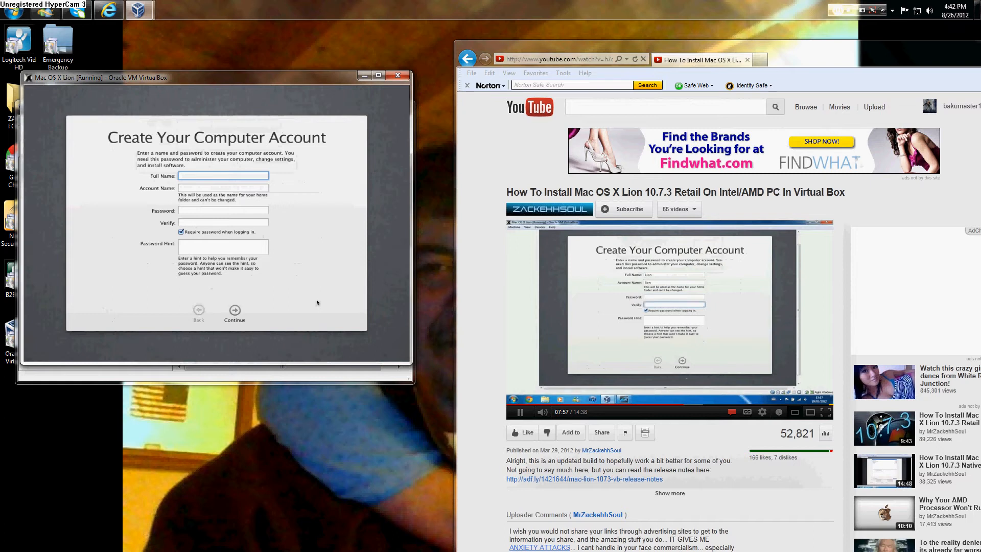
# Pause the tutorial and fill in the full name and account name for the new computer account
pyautogui.click(710, 336)
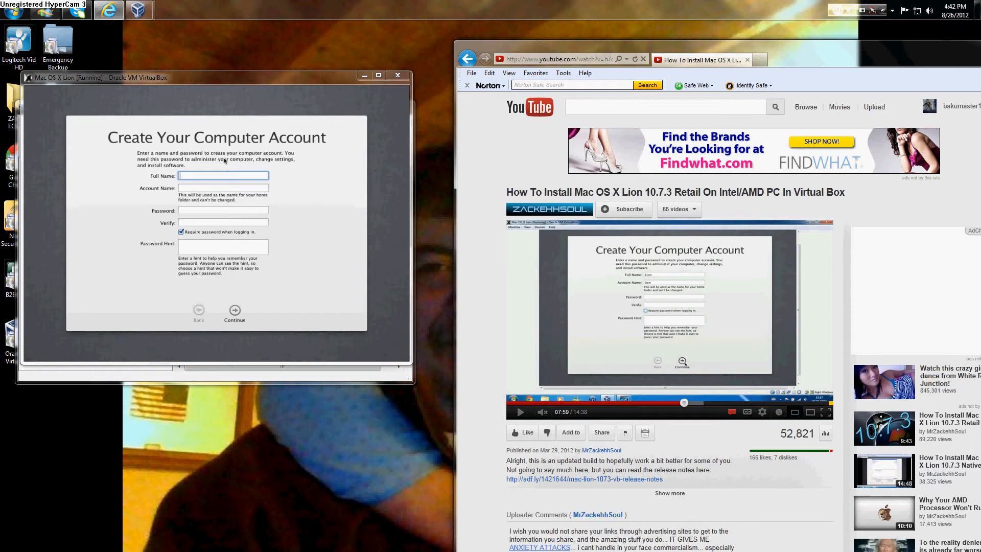
pyautogui.click(225, 160)
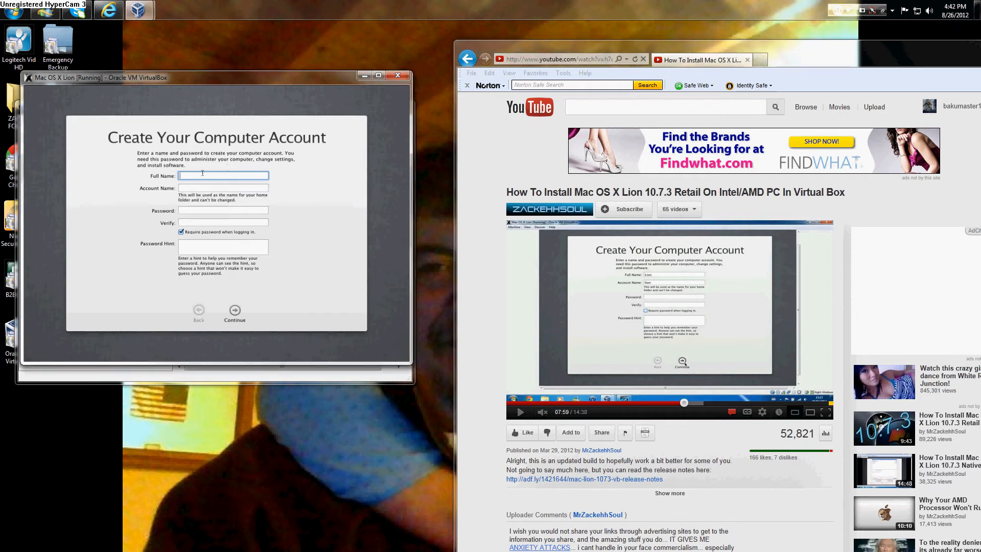
pyautogui.write('Zman')
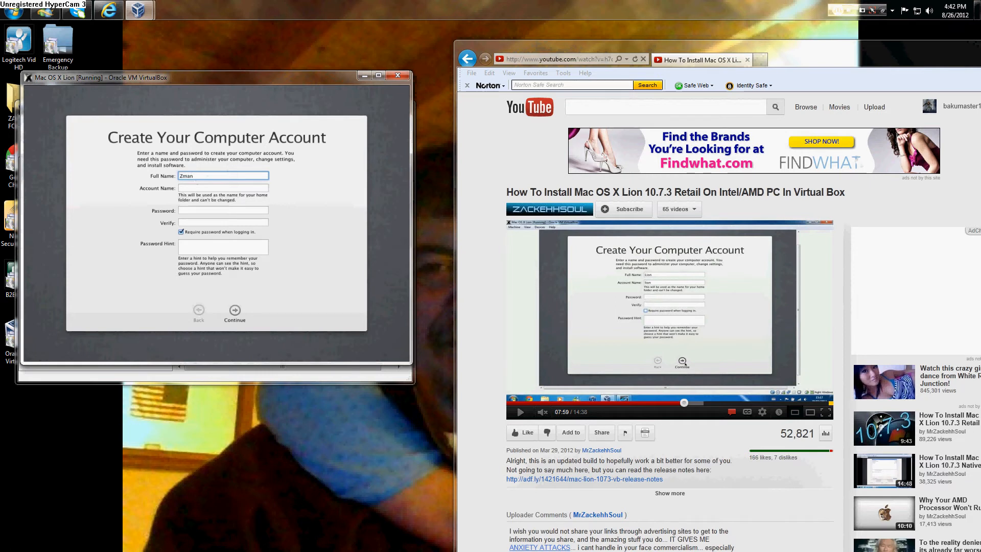
pyautogui.click(190, 187)
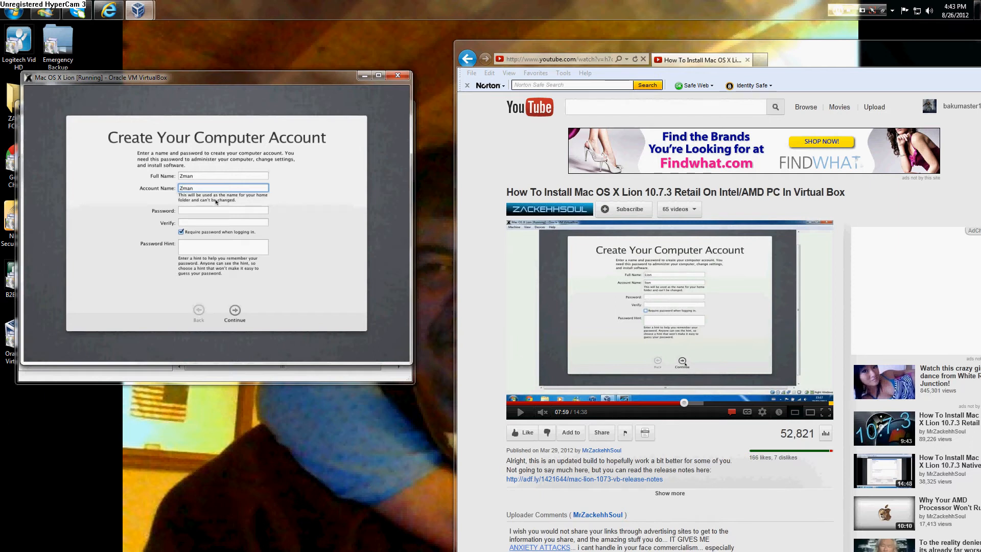
# Enter and verify the account password, set the password hint to "(your birth-date)", and submit the new computer account
pyautogui.click(187, 210)
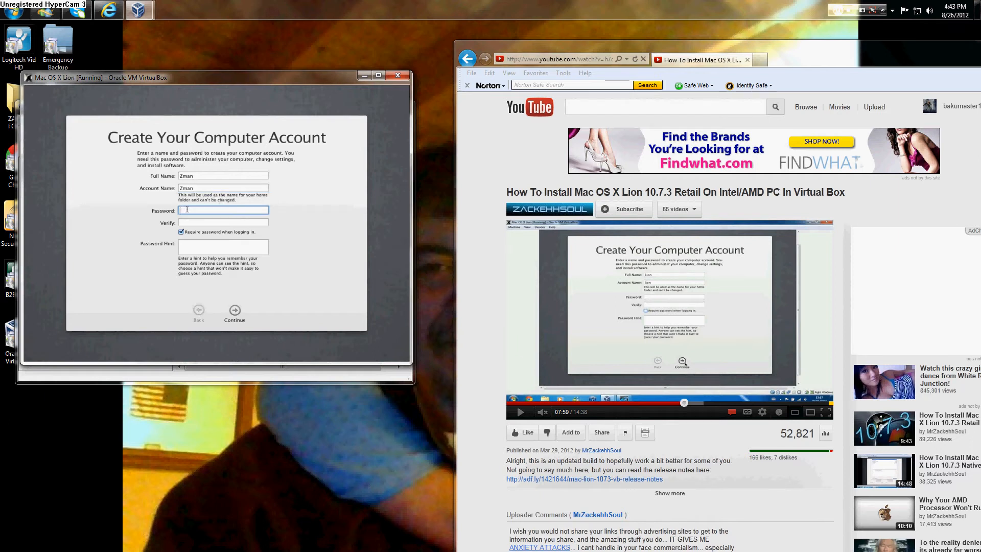
pyautogui.write('•••••••')
pyautogui.click(197, 221)
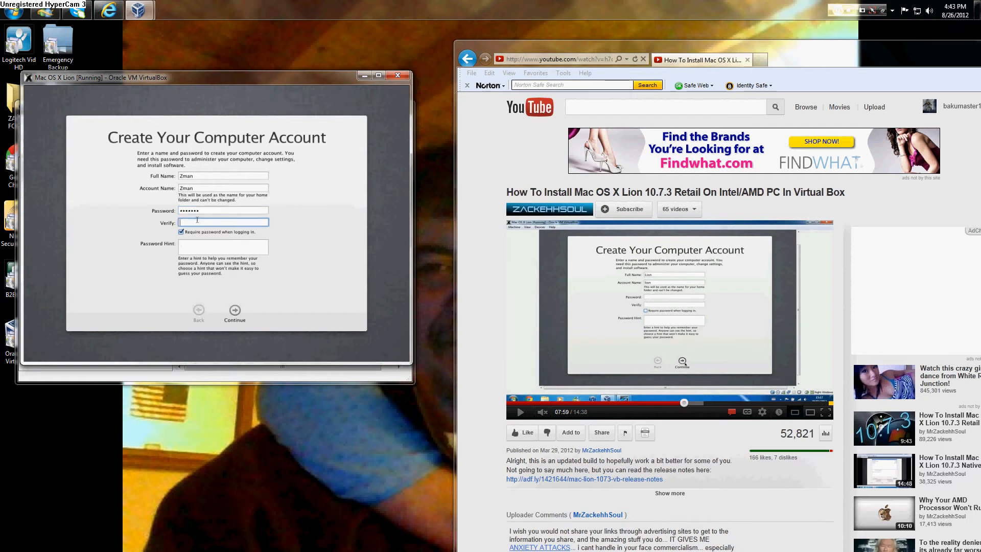
pyautogui.write('•••••••')
pyautogui.click(219, 245)
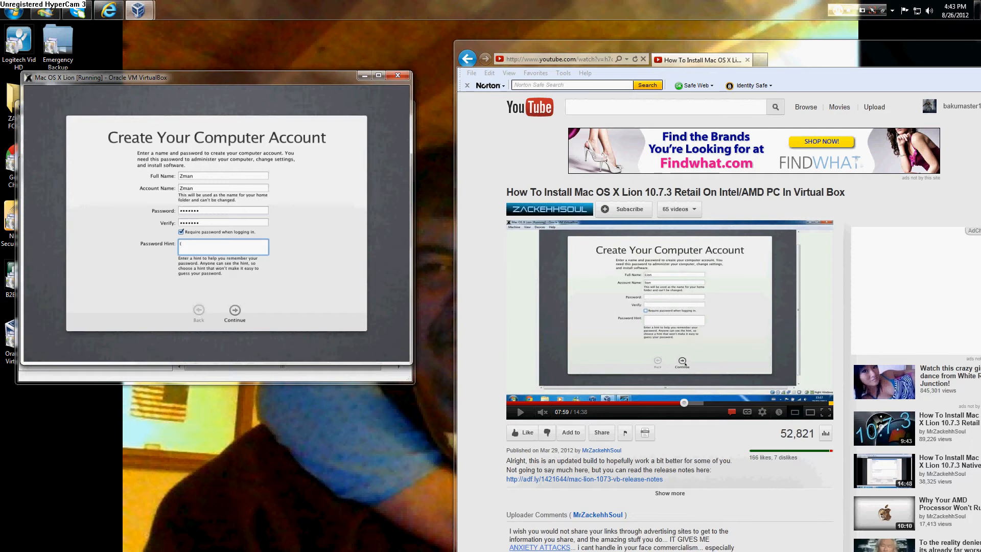
pyautogui.write('(your birth-date)')
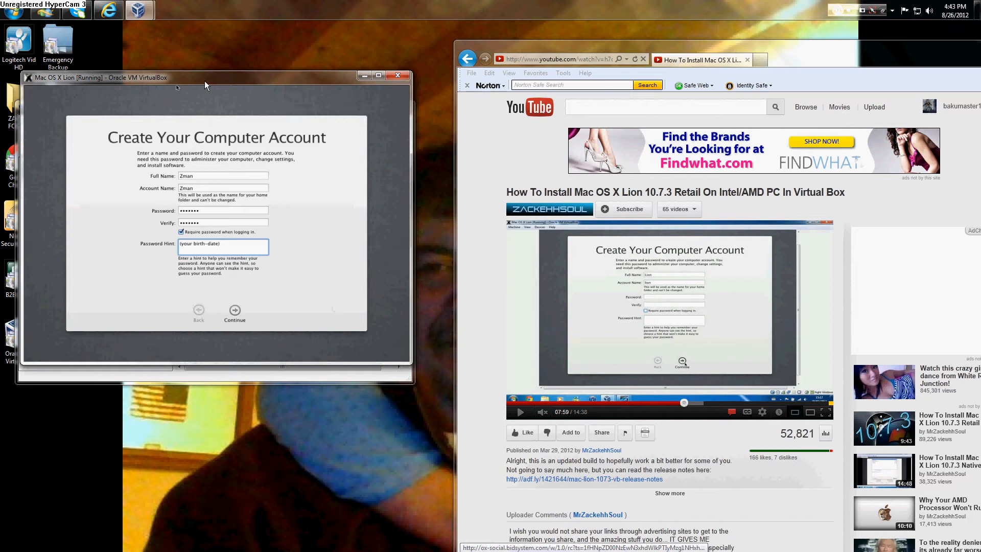
pyautogui.moveTo(210, 81); pyautogui.dragTo(240, 85)
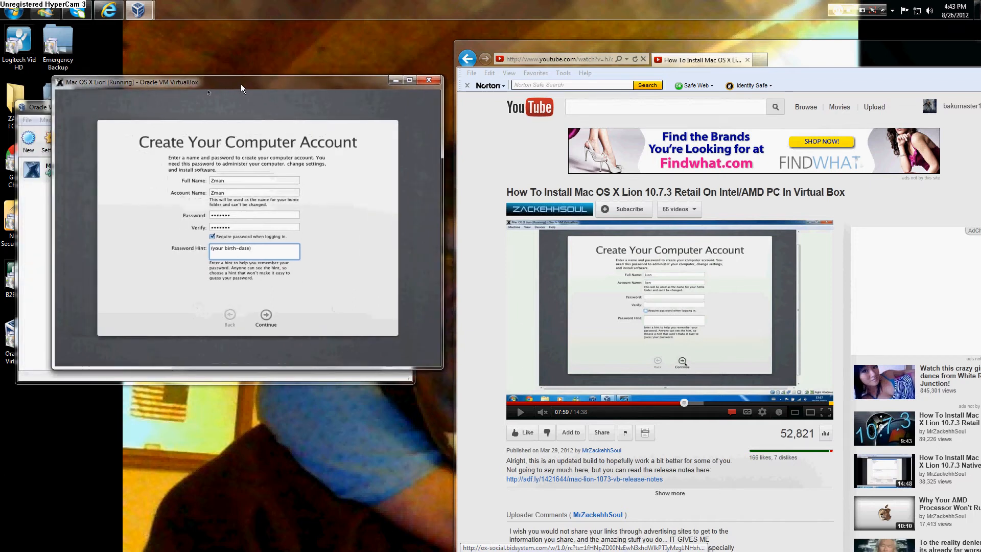
pyautogui.click(266, 316)
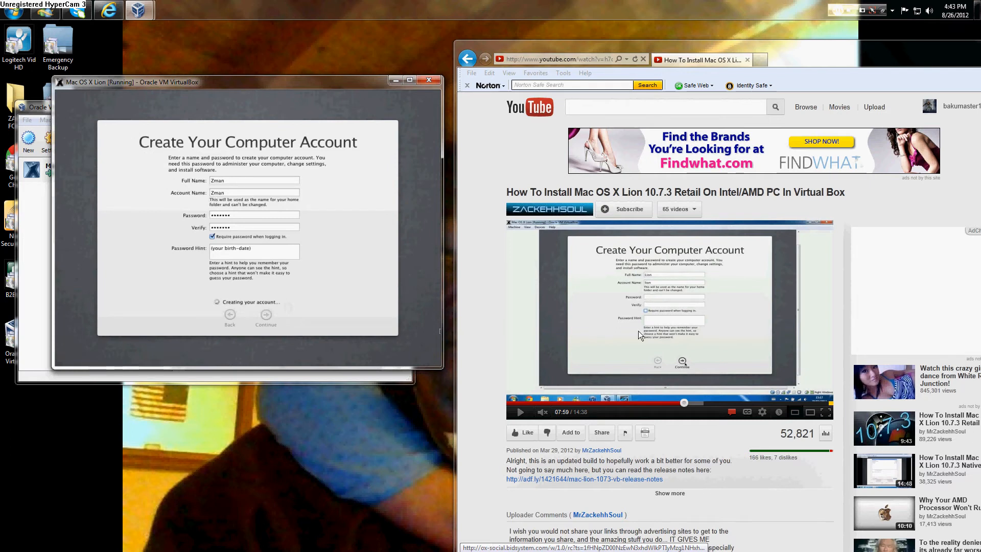
# Play the tutorial with sound up to its Select Time Zone screen, pause it, and maximize the virtual machine window
pyautogui.click(662, 356)
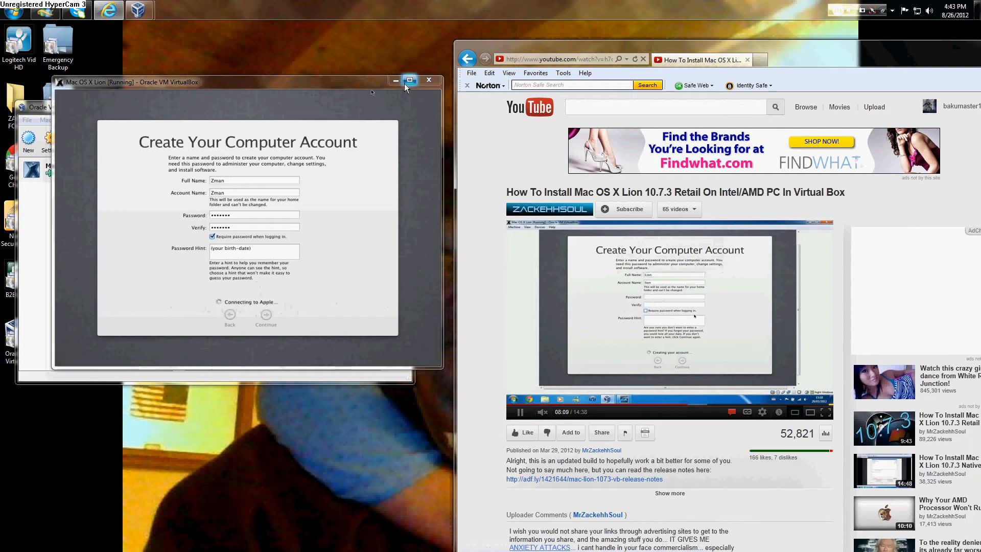
pyautogui.click(542, 413)
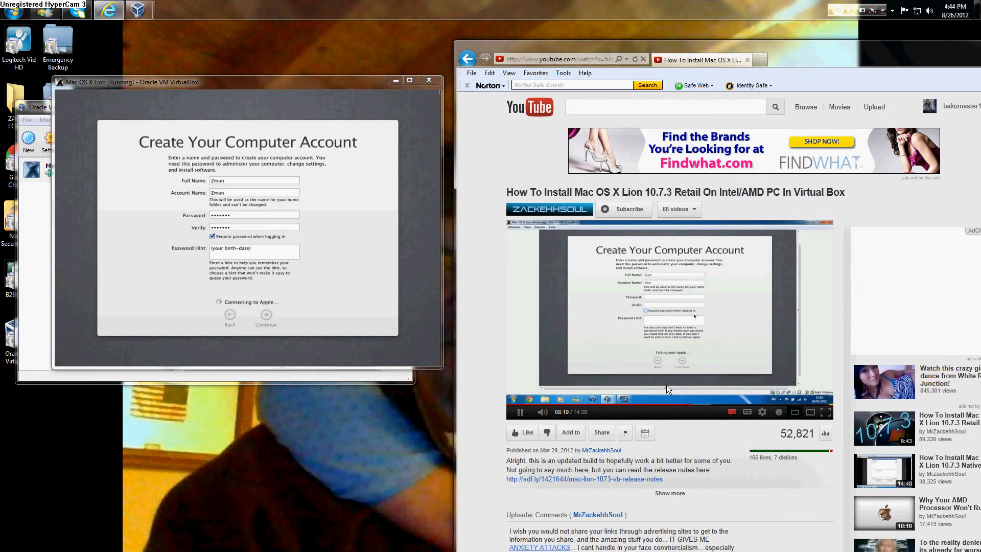
pyautogui.click(667, 366)
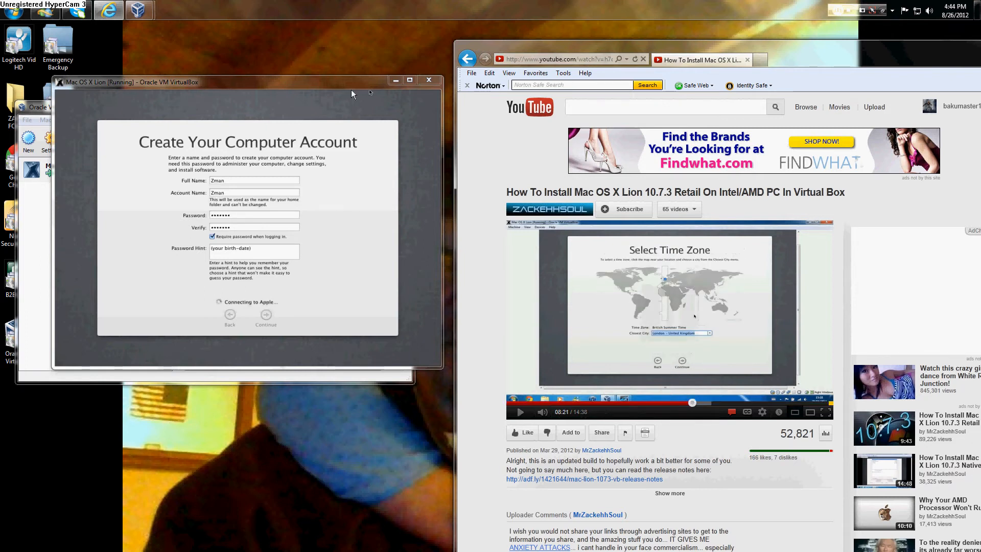
pyautogui.click(407, 81)
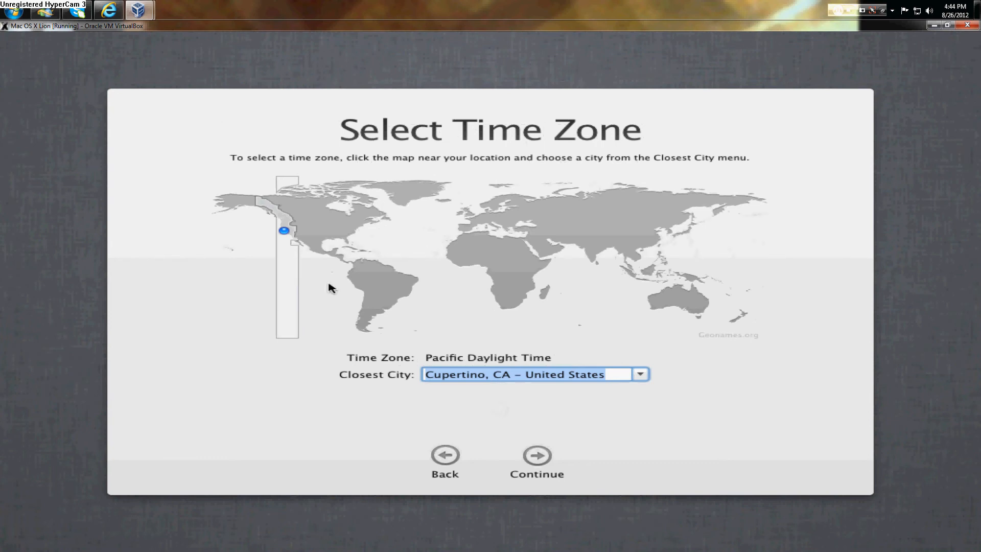
# Set the time zone to Eastern Daylight Time with New York, NY as closest city, and finish the setup assistant in the restored window
pyautogui.click(359, 228)
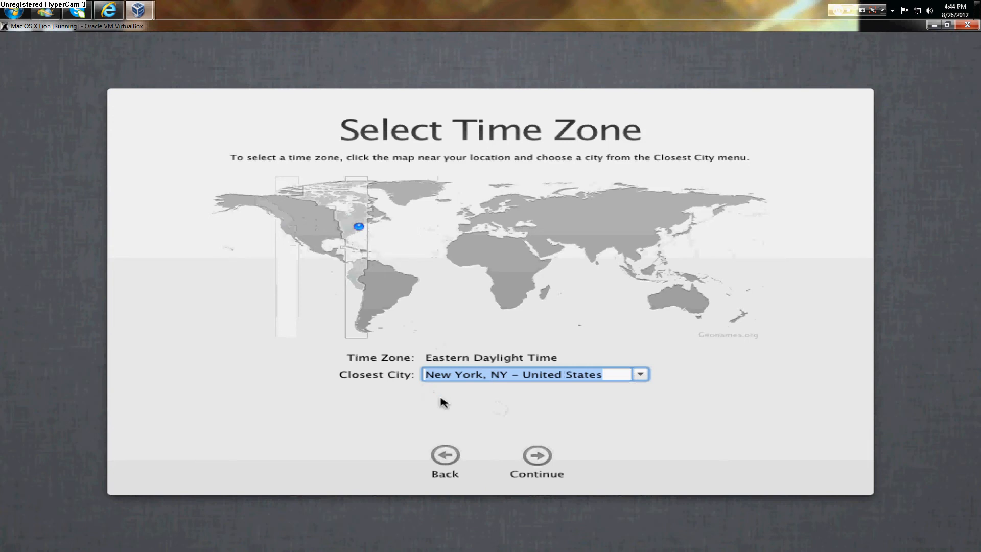
pyautogui.click(537, 455)
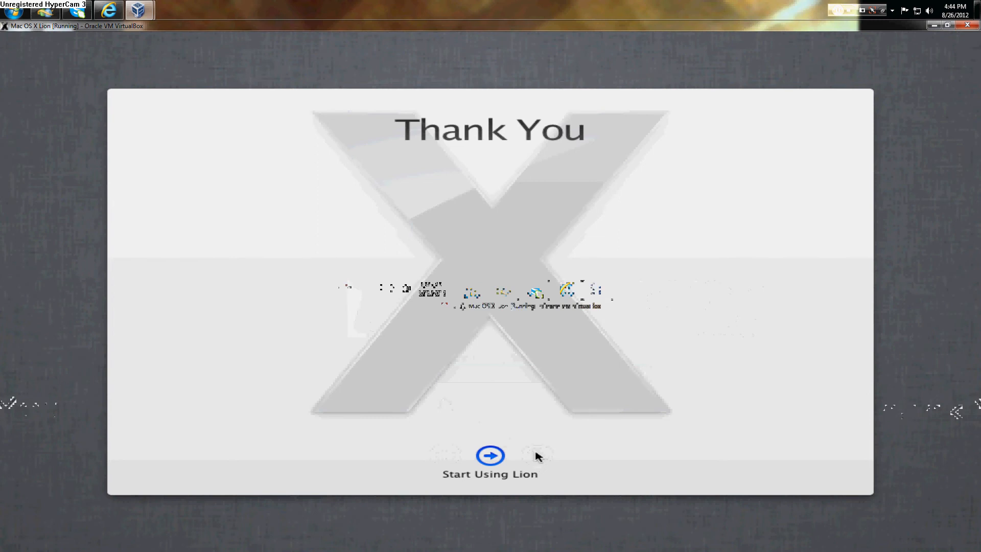
pyautogui.click(942, 26)
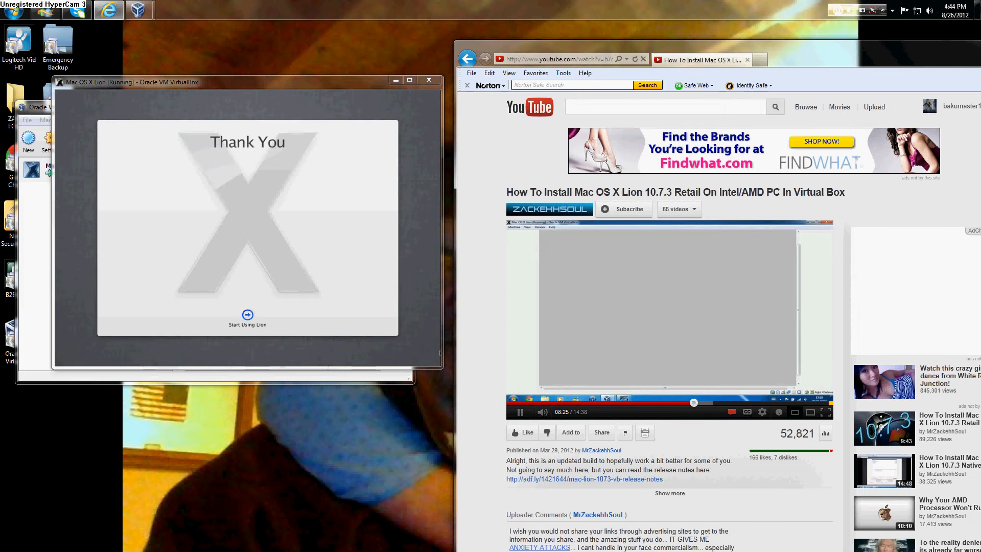
pyautogui.click(247, 314)
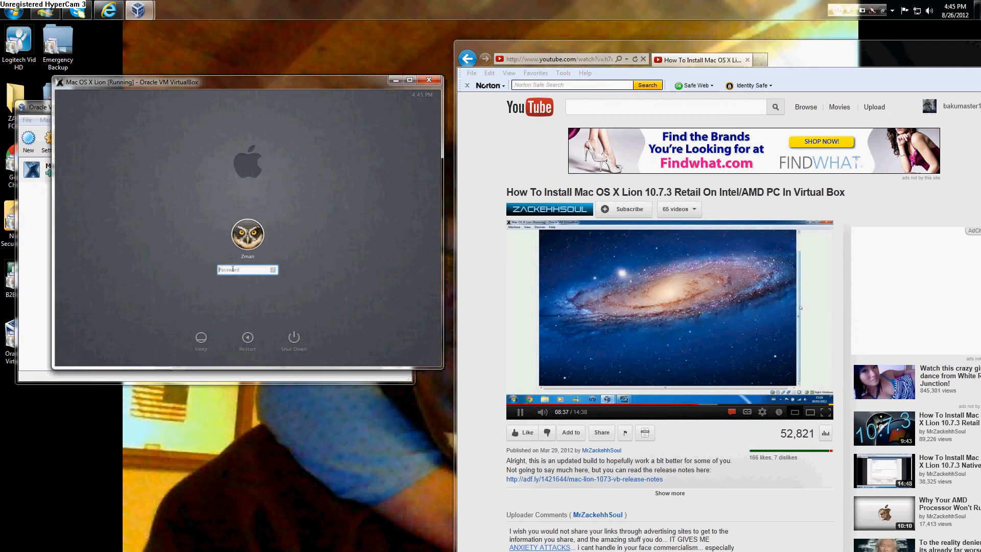
# Enter the account password to log in to Lion and close the iCloud window
pyautogui.write('•••••••')
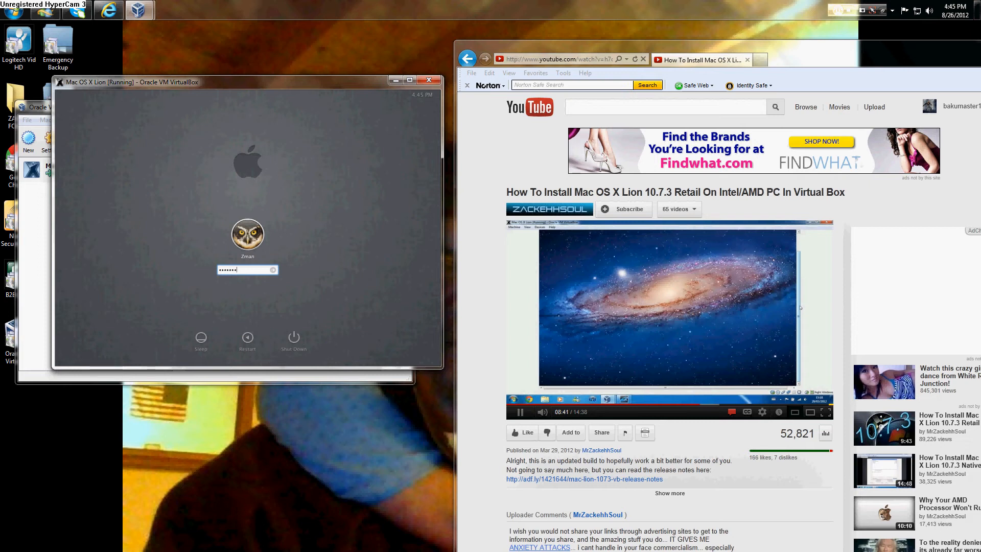
pyautogui.press('Return')
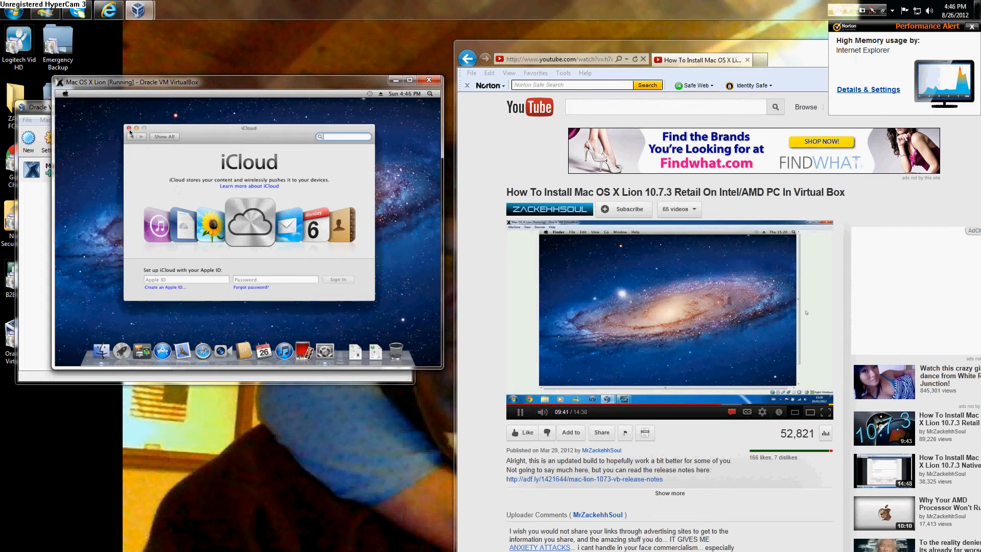
pyautogui.click(128, 128)
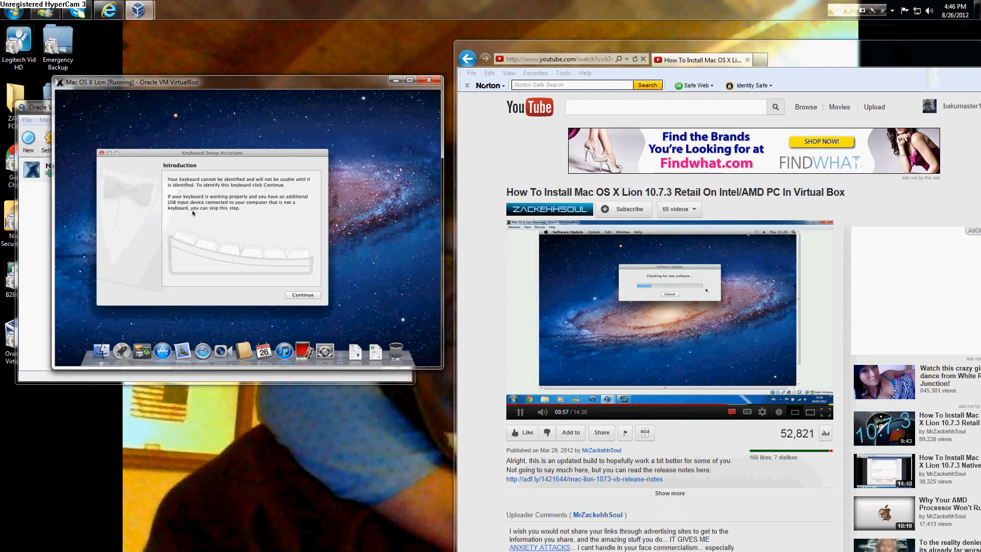
# Identify the keyboard in the Keyboard Setup Assistant with the Z and slash keys, accepting the ANSI (United States and others) type
pyautogui.click(307, 297)
pyautogui.click(306, 298)
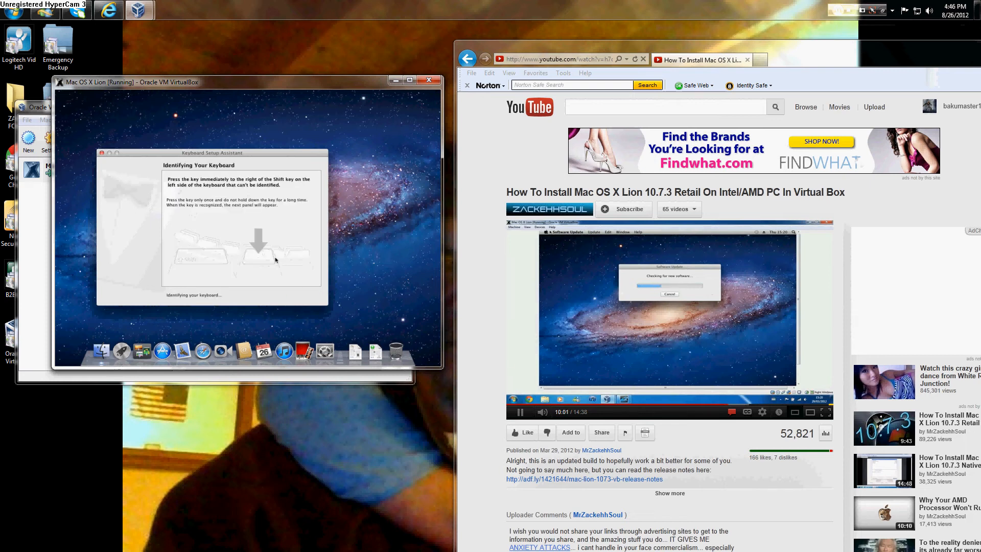
pyautogui.press('z')
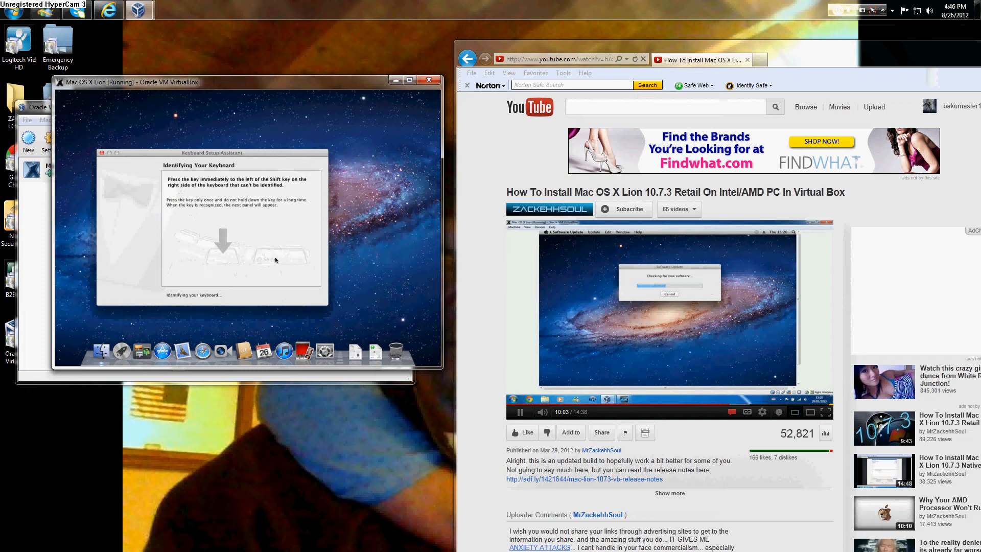
pyautogui.press('/')
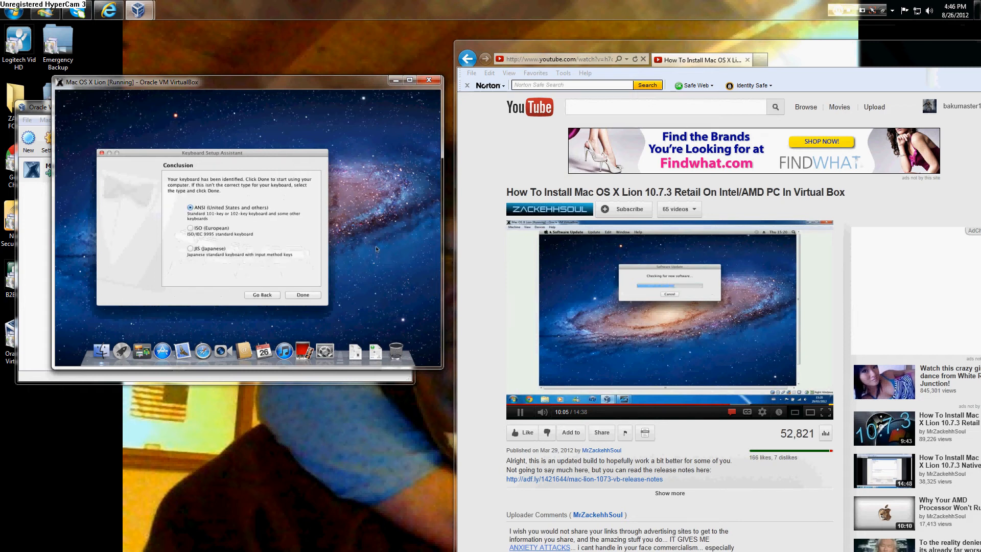
pyautogui.click(305, 296)
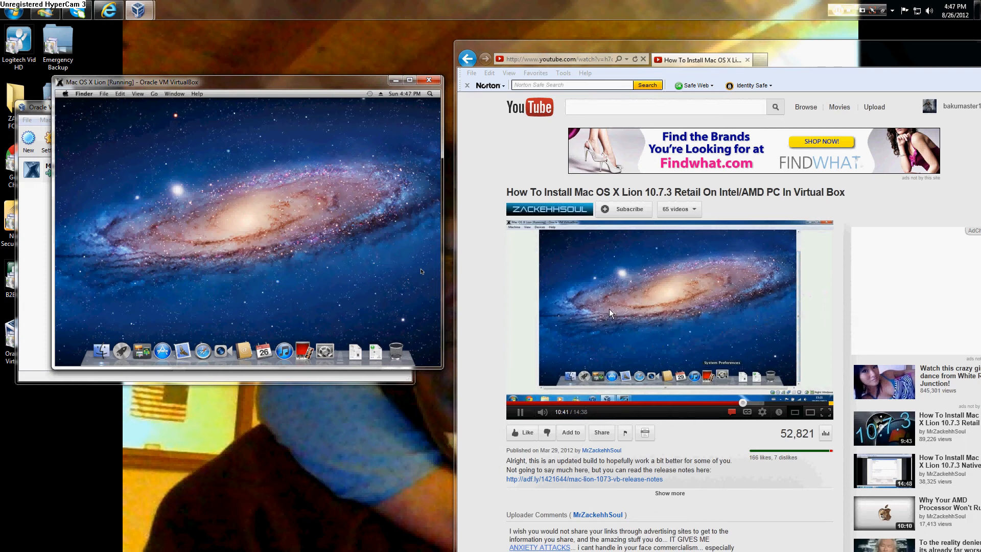
# Set computer sleep and display sleep to Never in Energy Saver, accept the higher energy use, and close System Preferences
pyautogui.click(564, 413)
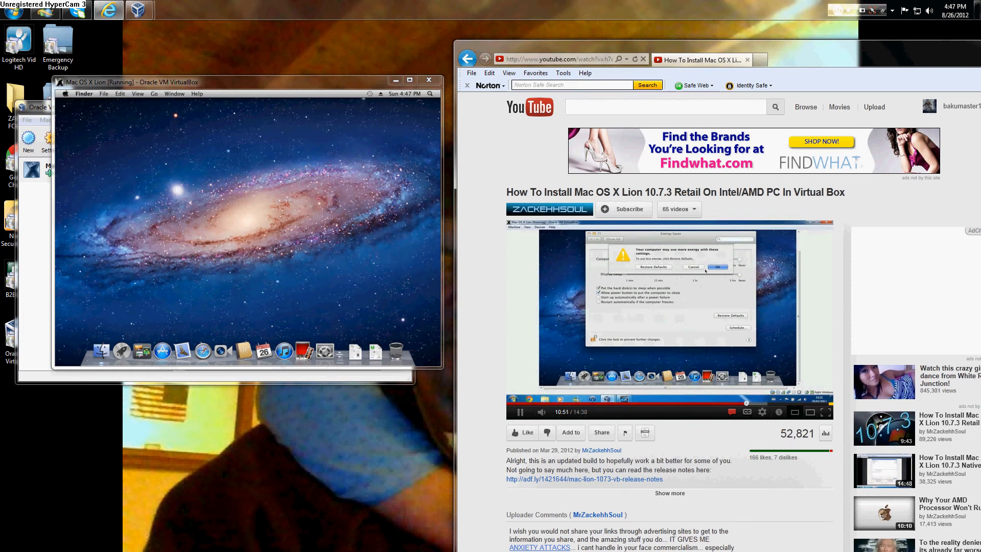
pyautogui.click(325, 352)
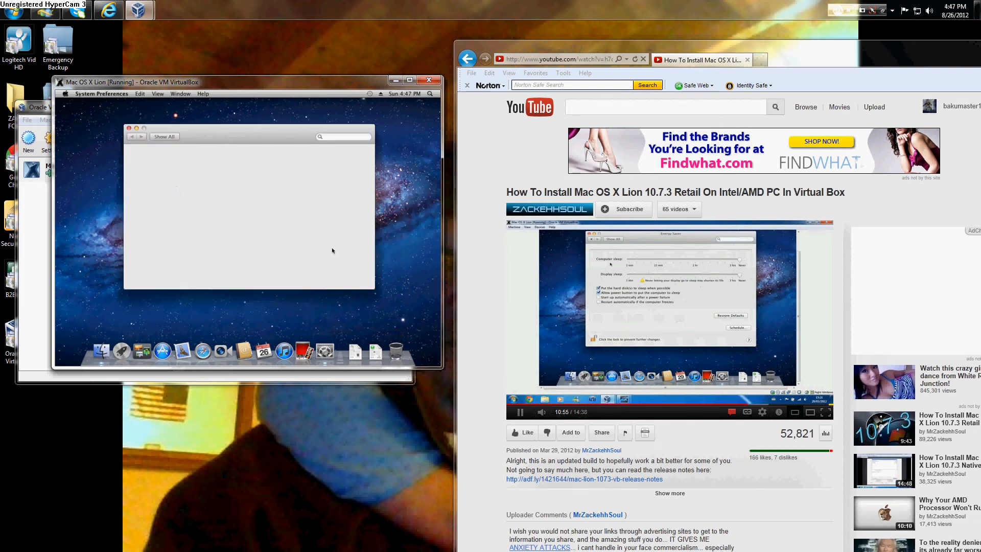
pyautogui.click(210, 202)
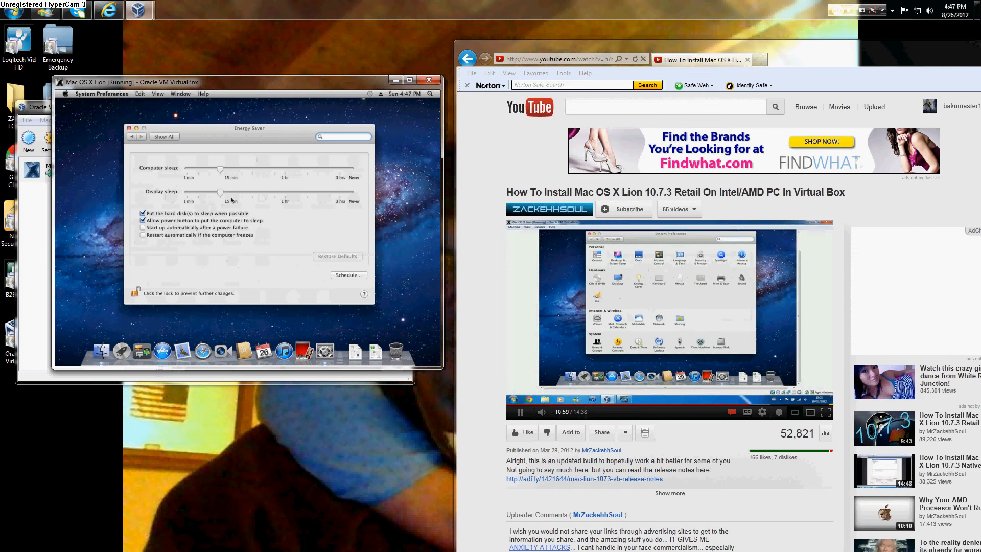
pyautogui.moveTo(226, 194); pyautogui.dragTo(351, 194)
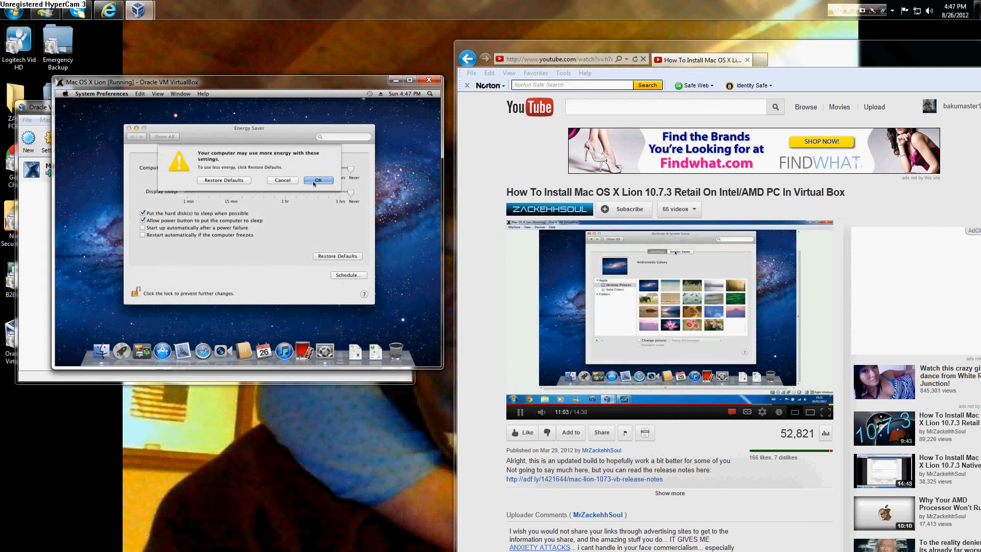
pyautogui.click(315, 180)
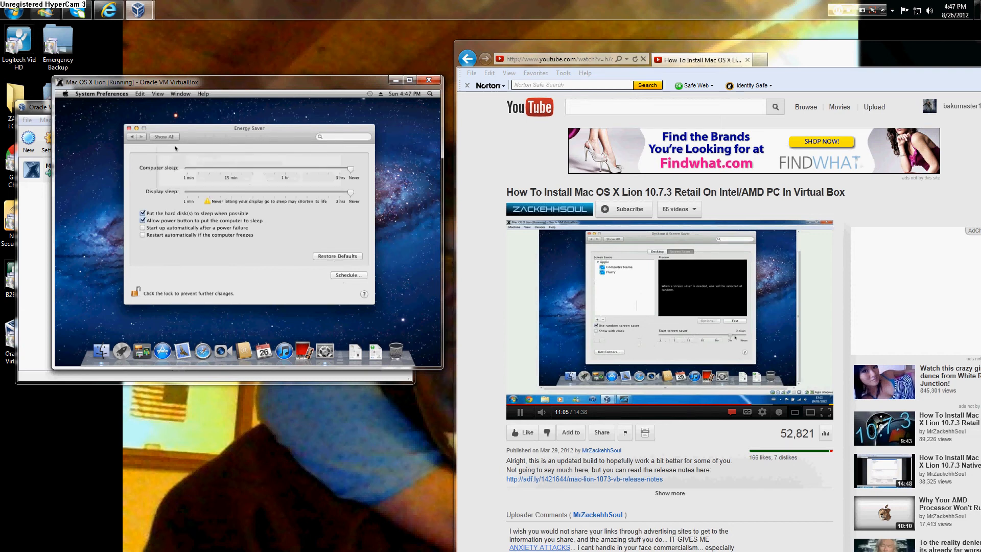
pyautogui.click(129, 128)
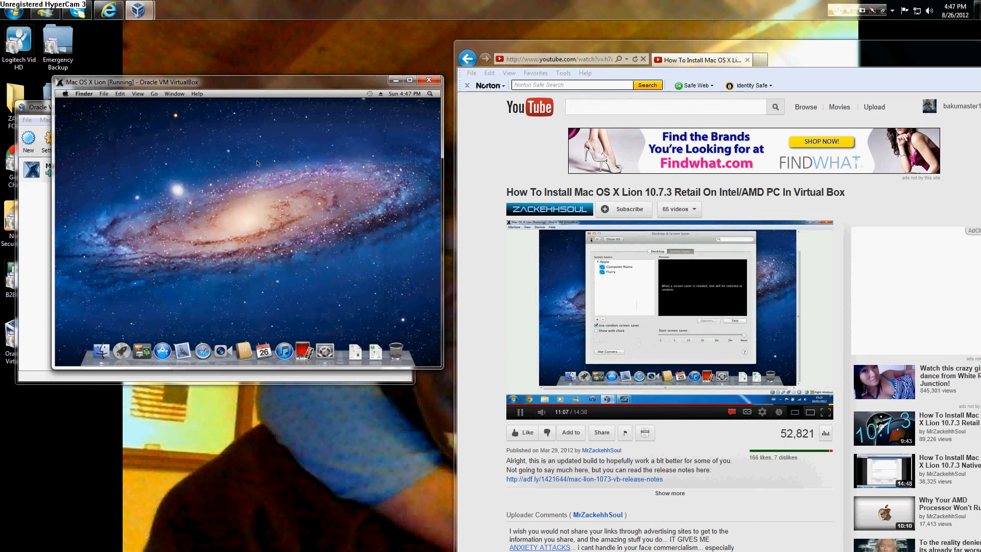
# Open the screen saver settings in Desktop & Screen Saver, pausing and replaying the matching part of the tutorial
pyautogui.click(565, 302)
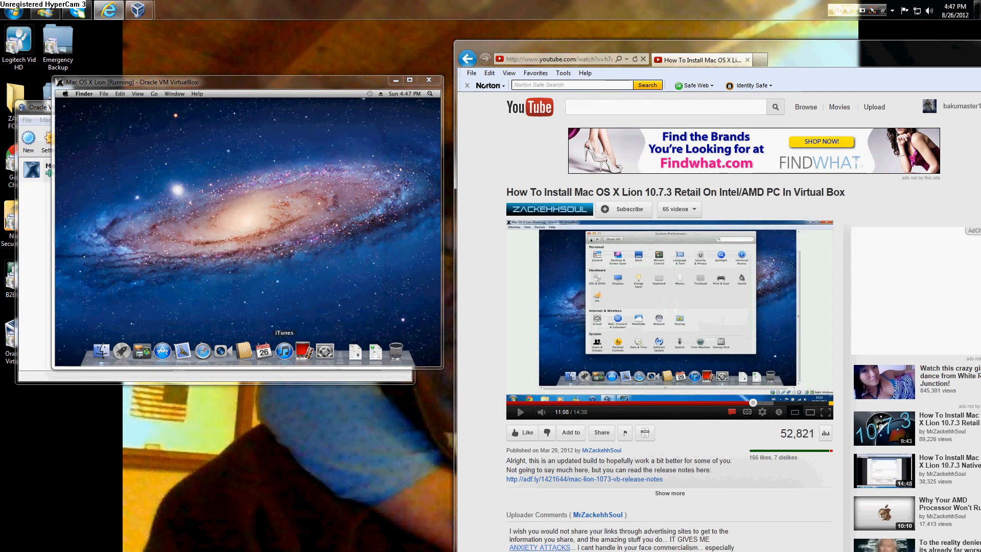
pyautogui.click(325, 350)
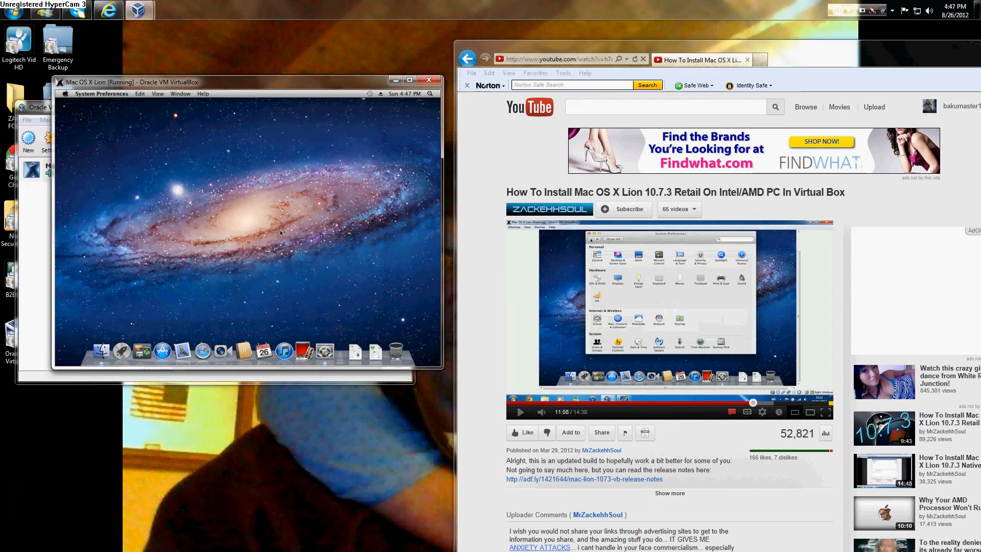
pyautogui.click(171, 163)
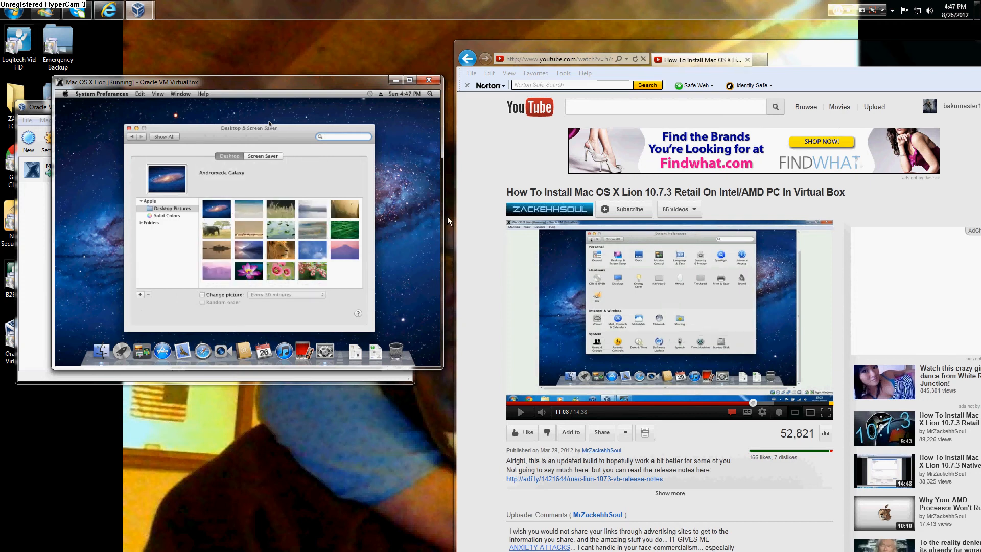
pyautogui.click(633, 282)
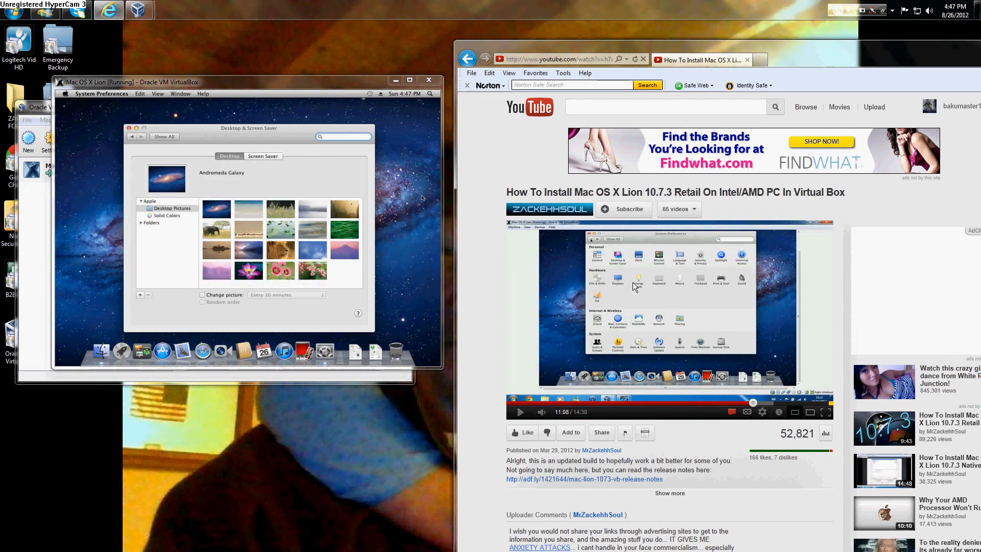
pyautogui.click(739, 402)
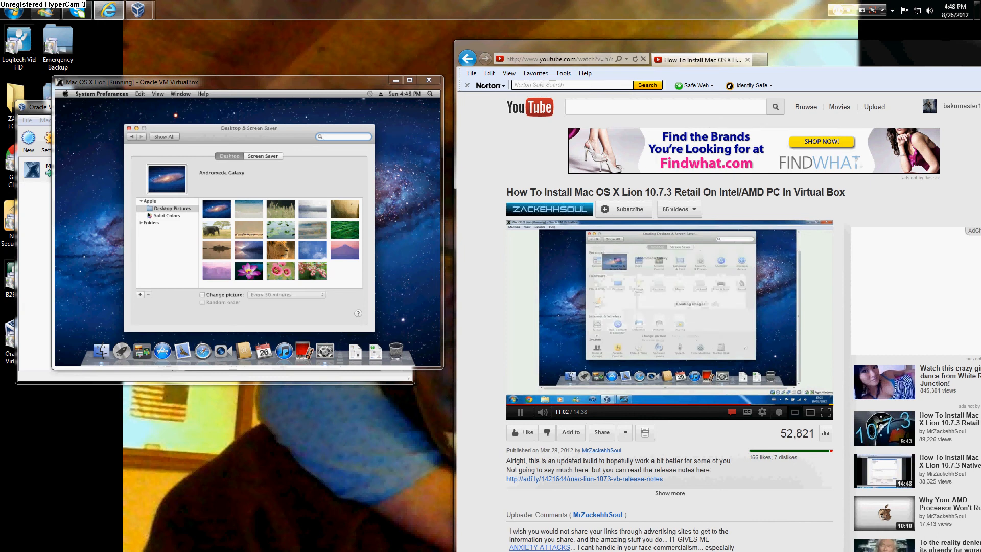
pyautogui.click(257, 157)
pyautogui.click(257, 158)
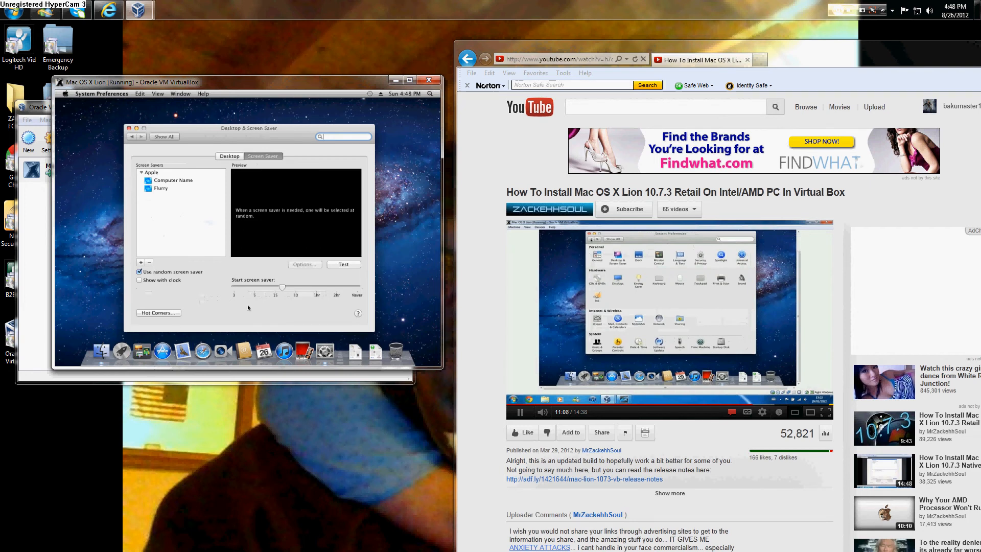
# Replay the tutorial's screen saver part, set the screen saver start time to Never, and close System Preferences
pyautogui.click(746, 403)
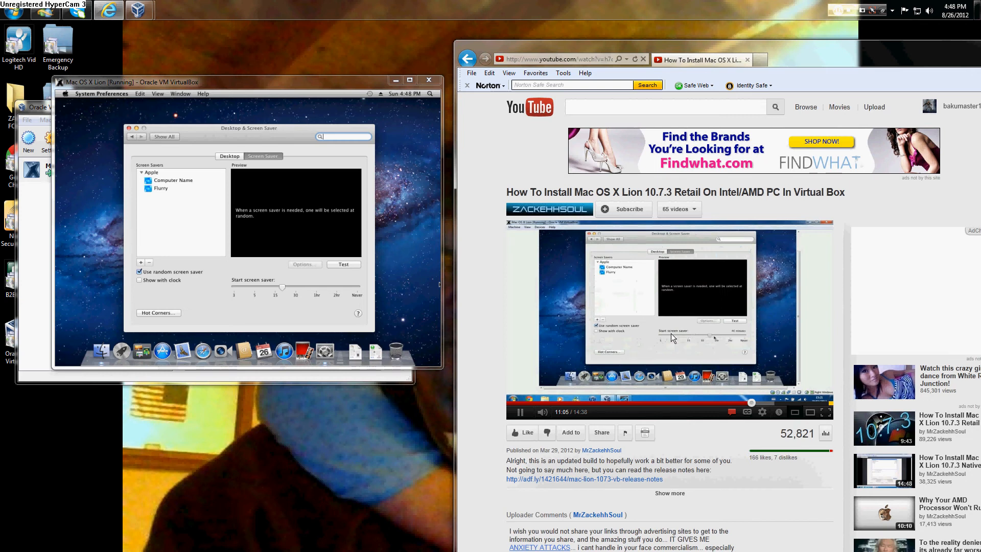
pyautogui.click(670, 333)
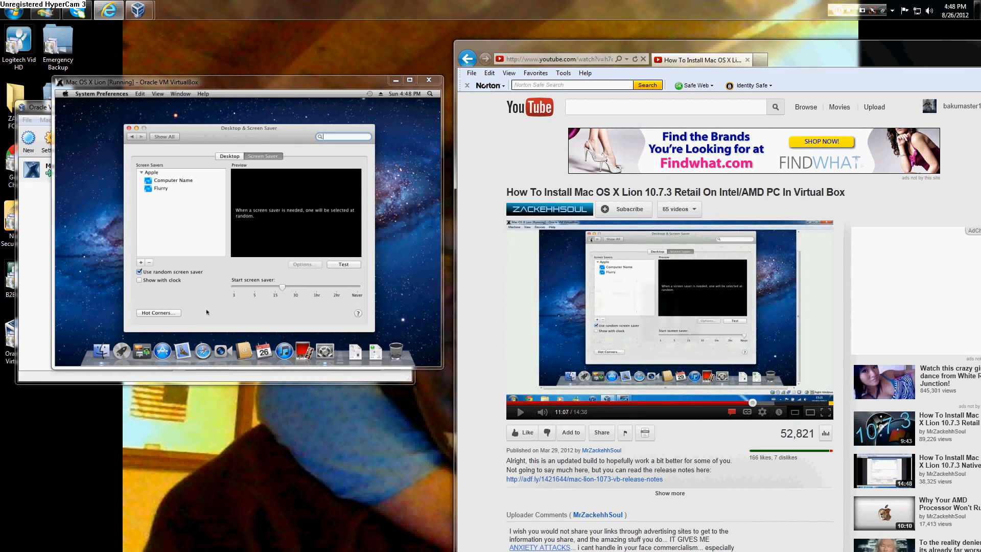
pyautogui.moveTo(283, 291); pyautogui.dragTo(357, 289)
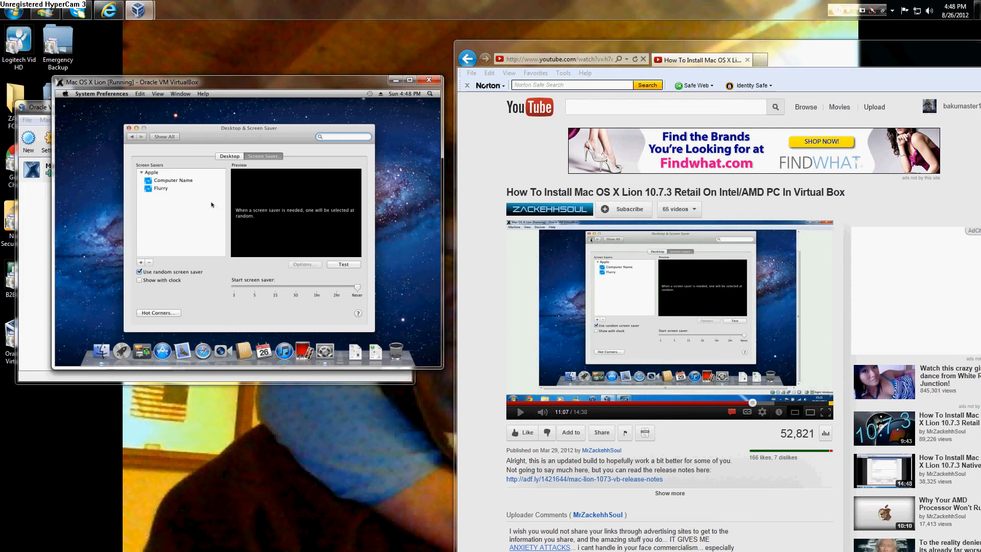
pyautogui.click(132, 137)
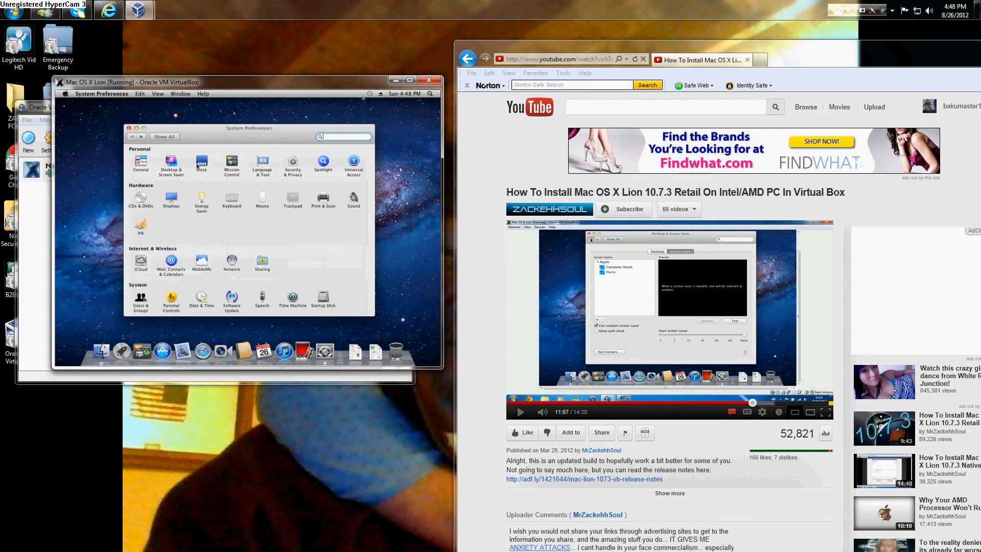
pyautogui.click(129, 128)
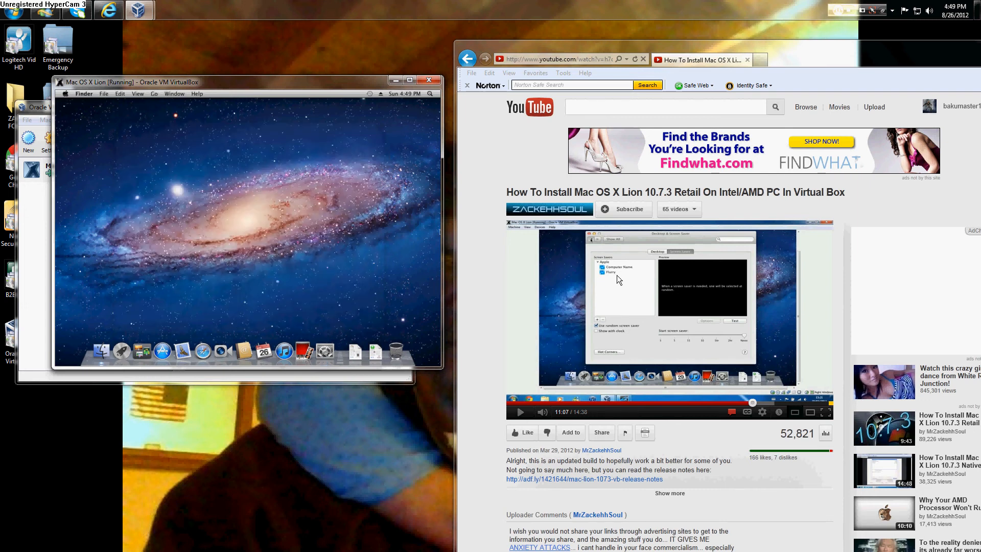
# Resume the tutorial and look over the Apple system commands in the virtual machine without choosing one
pyautogui.click(613, 274)
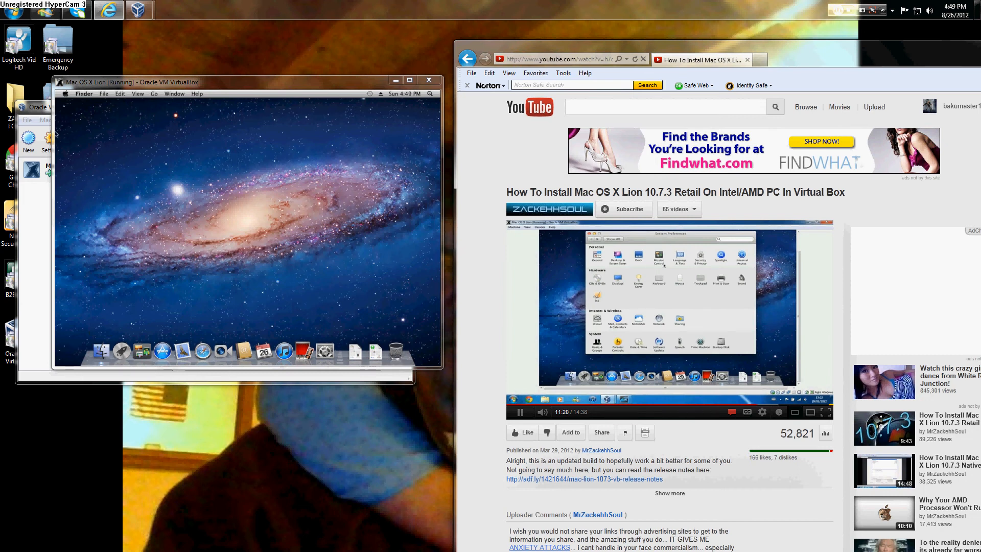
pyautogui.click(65, 98)
pyautogui.click(65, 94)
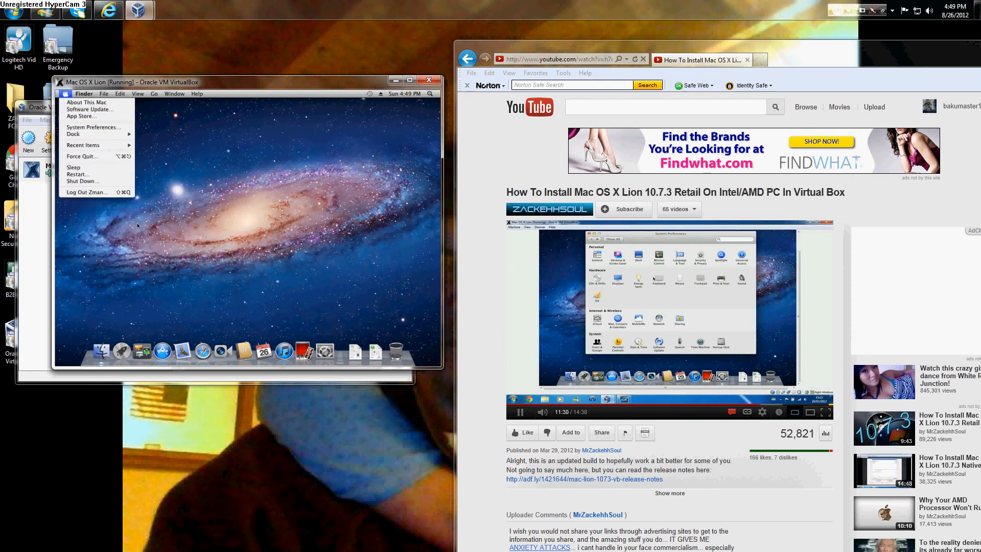
pyautogui.click(175, 243)
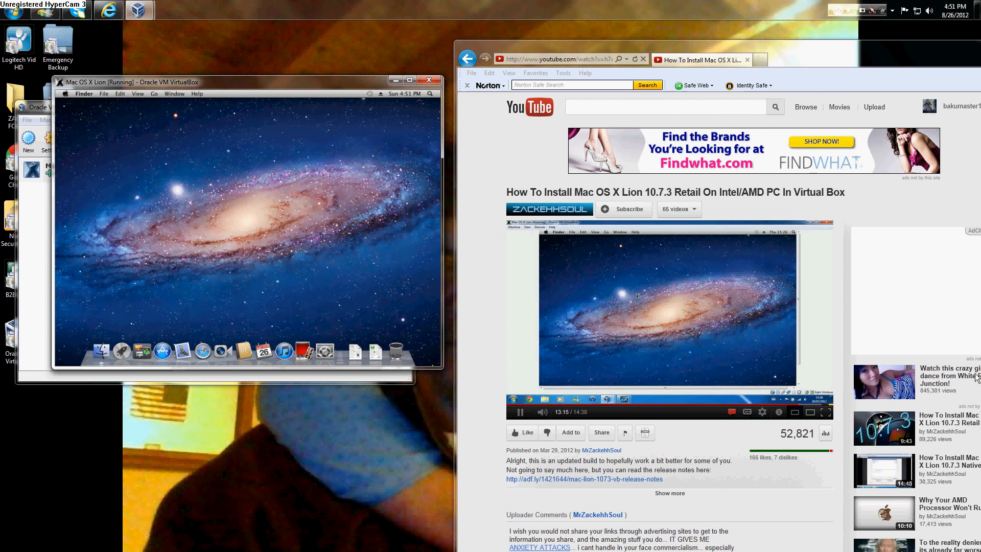
# Skip the tutorial to its end and close it, leaving the Mac OS X Lion virtual machine window maximized
pyautogui.click(832, 403)
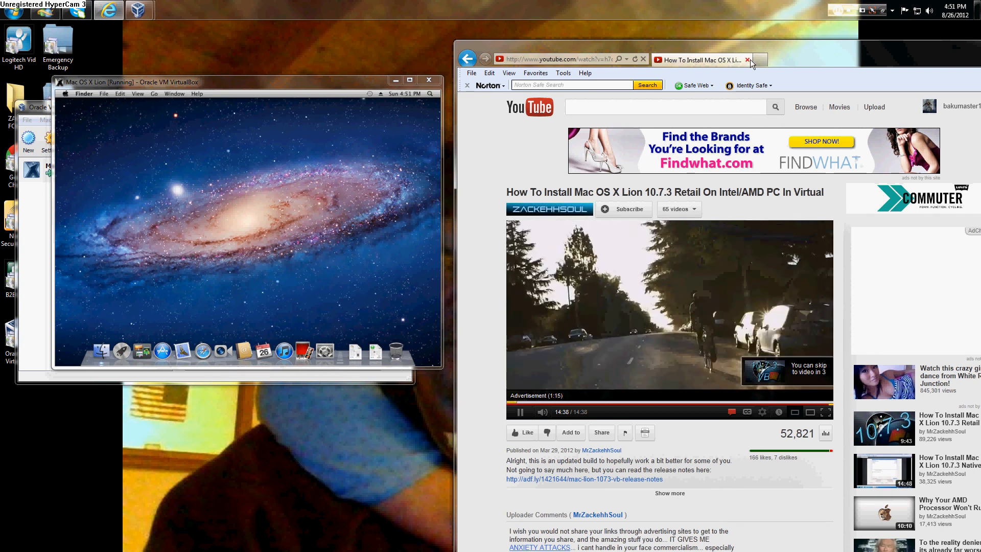
pyautogui.click(748, 59)
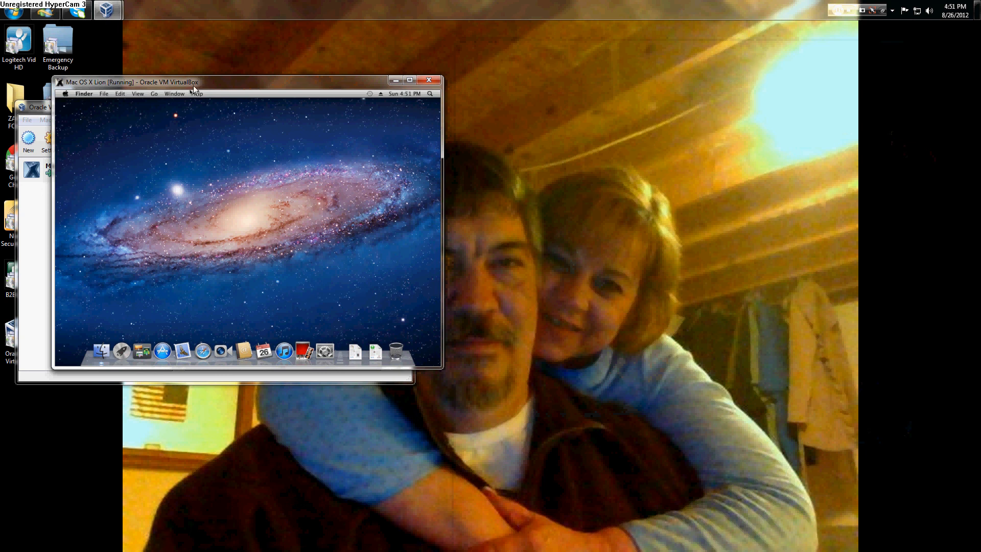
pyautogui.moveTo(194, 83); pyautogui.dragTo(522, 148)
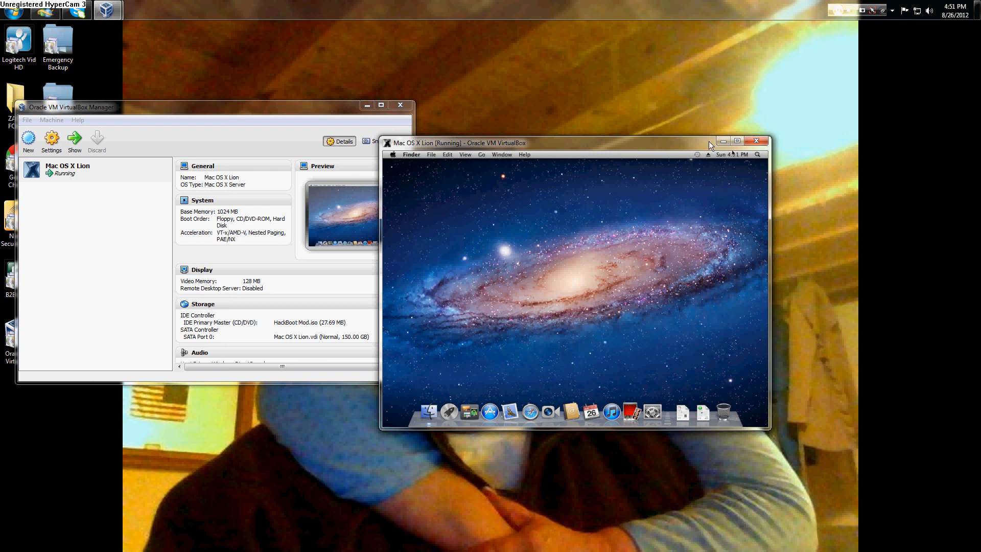
pyautogui.click(736, 141)
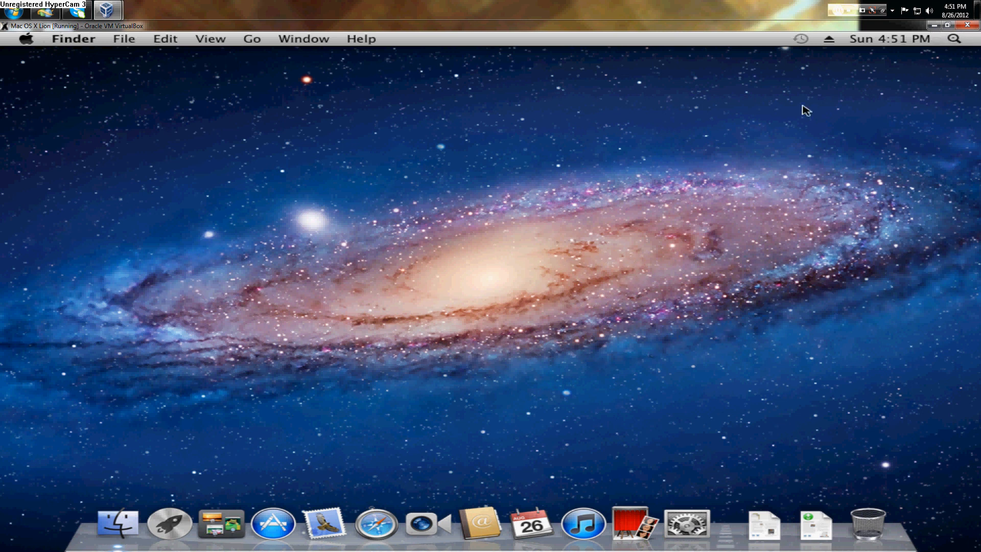
# Return the virtual machine window to its smaller size and shut down Mac OS X Lion from within the guest system
pyautogui.click(945, 25)
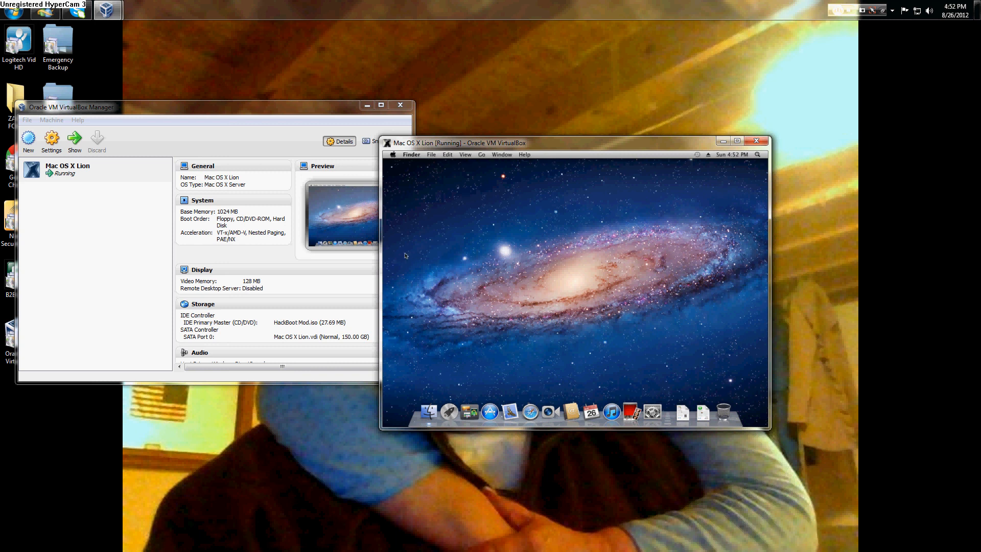
pyautogui.click(393, 154)
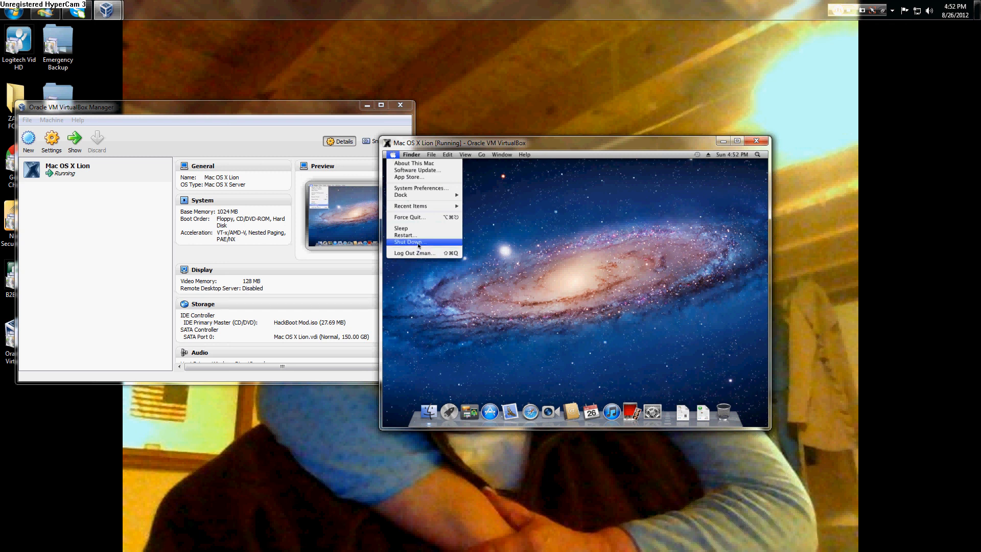
pyautogui.click(419, 244)
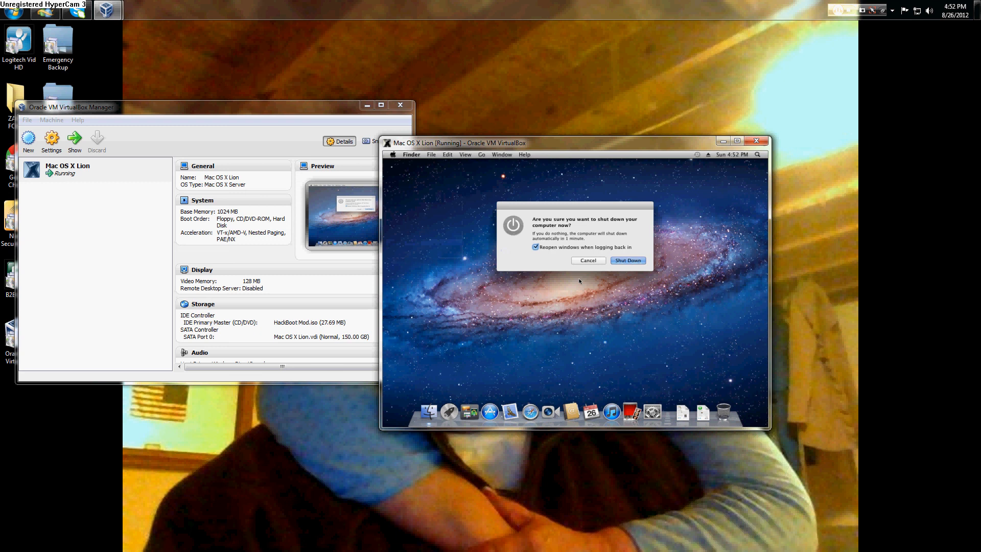
pyautogui.click(626, 261)
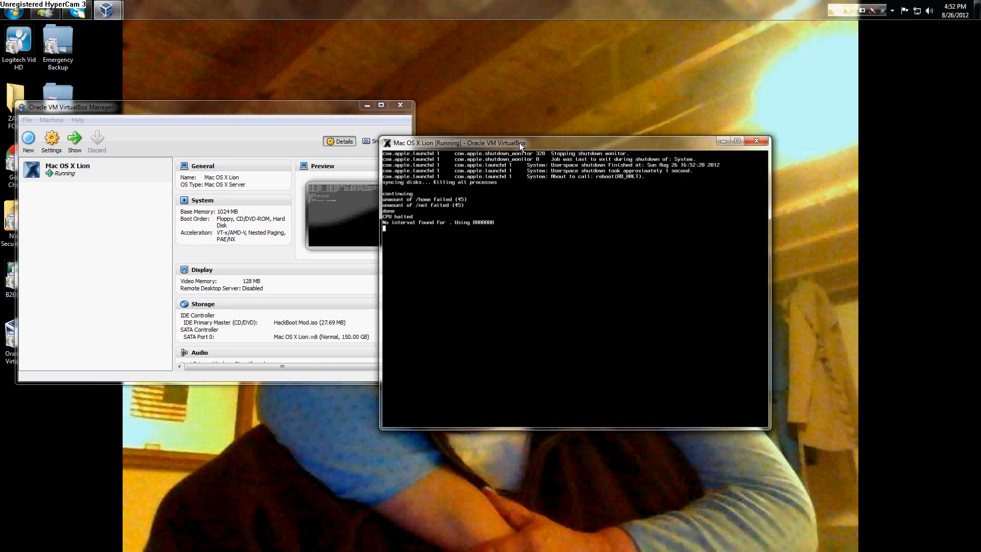
# Close the halted Mac OS X Lion virtual machine by powering off the machine, and minimize the VirtualBox Manager
pyautogui.moveTo(519, 142); pyautogui.dragTo(593, 147)
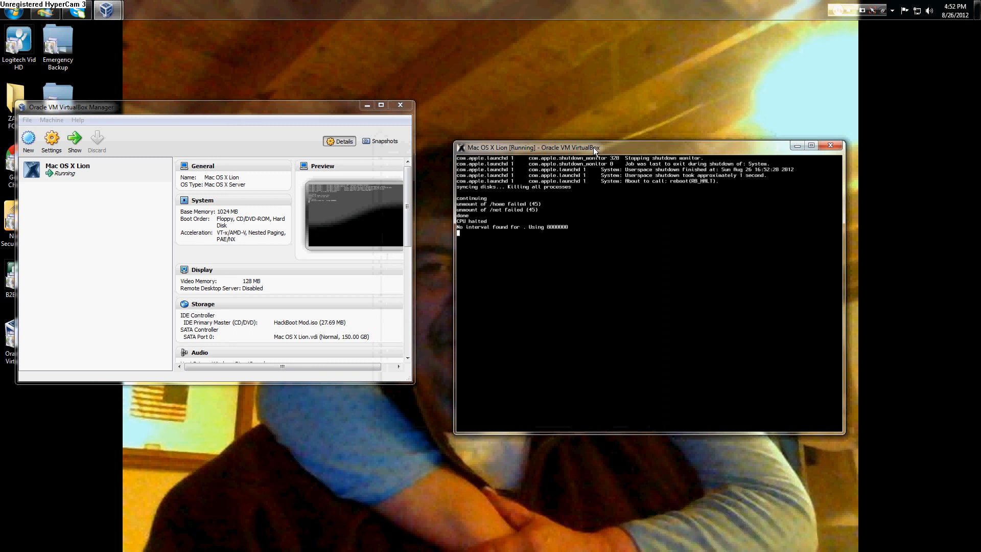
pyautogui.click(829, 145)
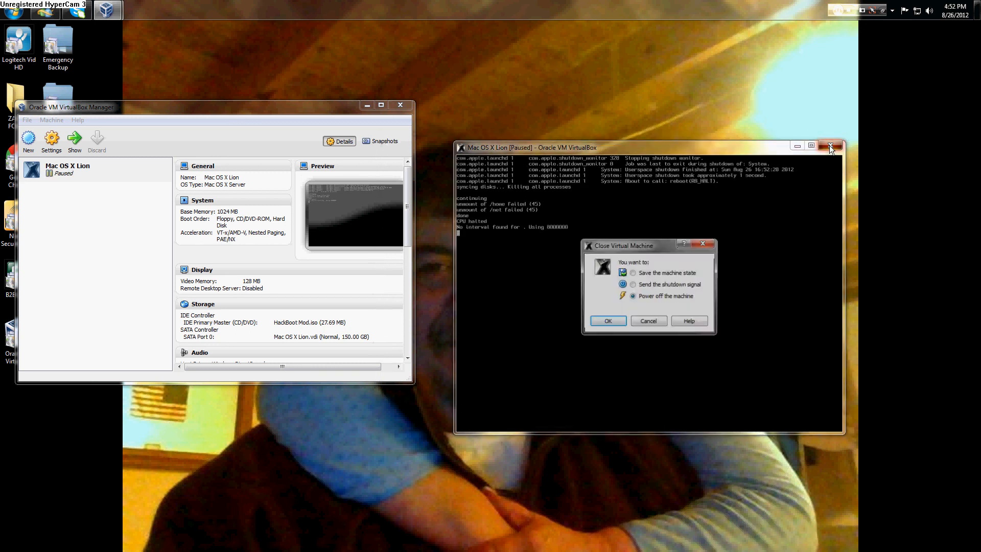
pyautogui.click(608, 321)
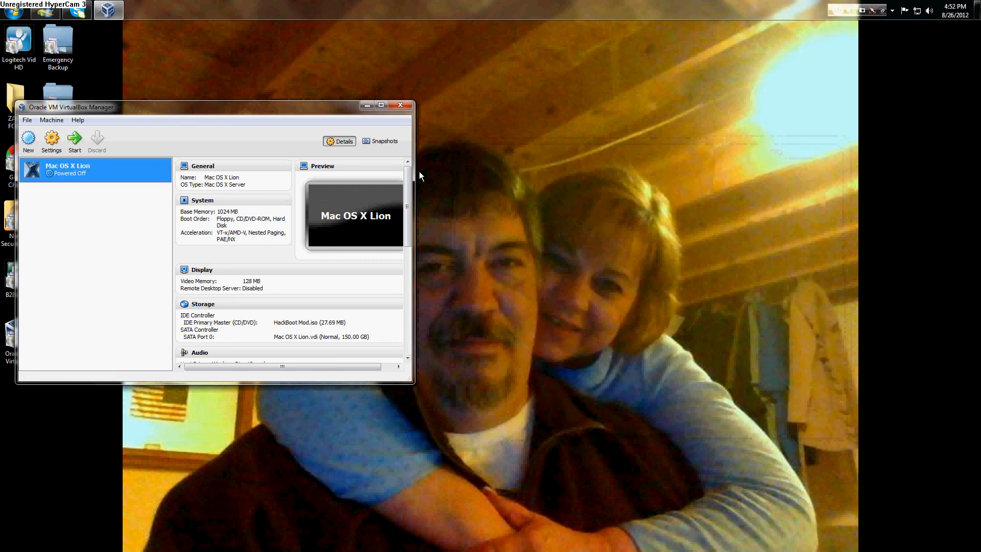
pyautogui.click(362, 106)
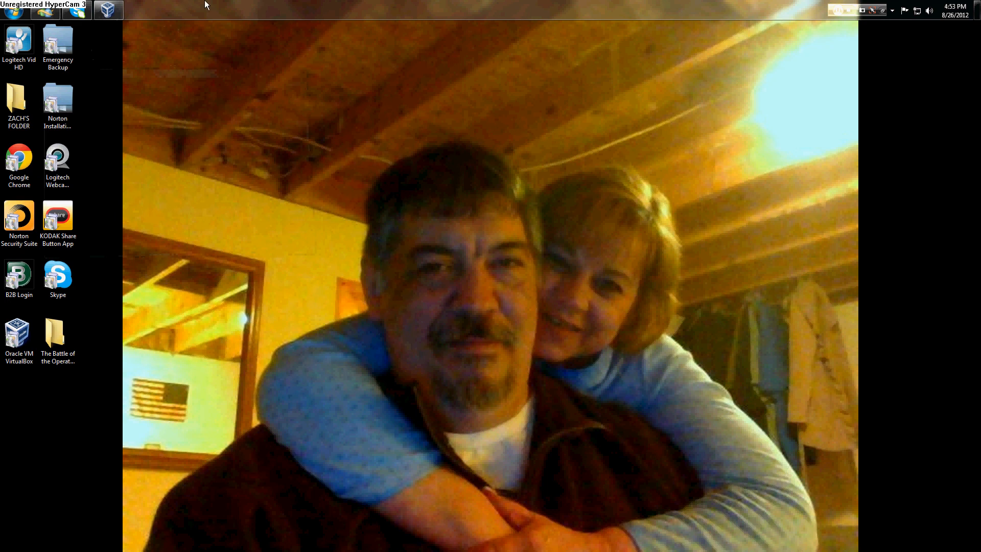
# Set the Windows taskbar location on screen to Bottom, apply it and close the taskbar properties
pyautogui.rightClick(680, 3)
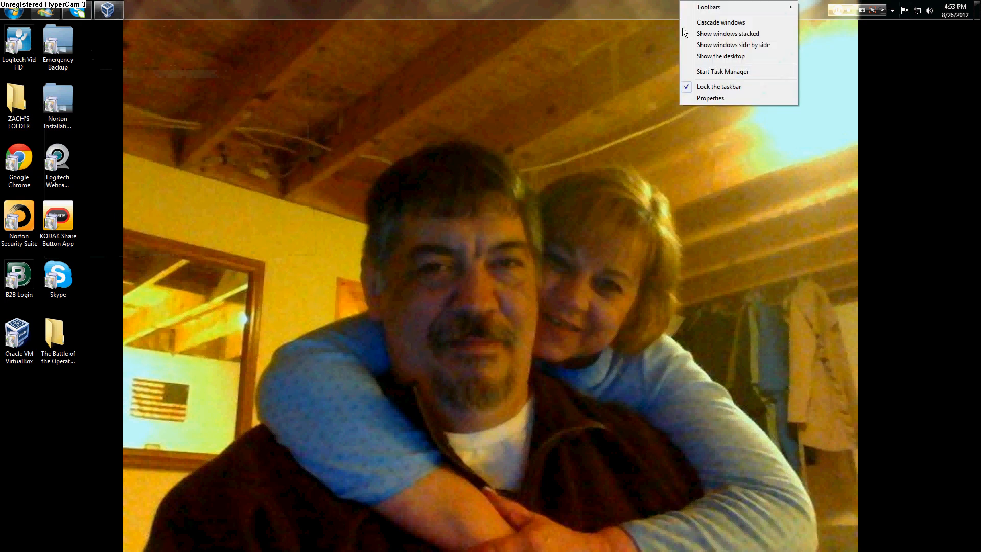
pyautogui.click(705, 98)
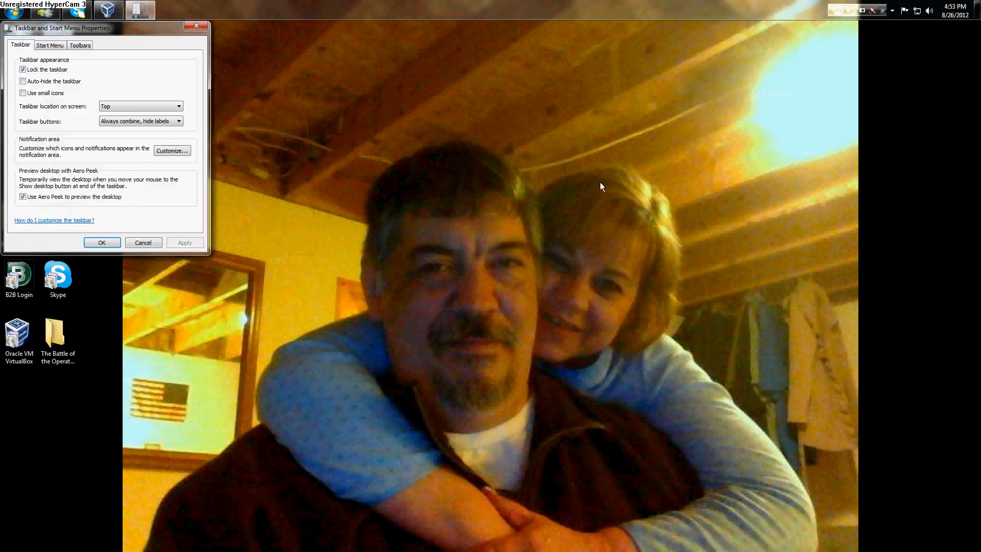
pyautogui.click(143, 107)
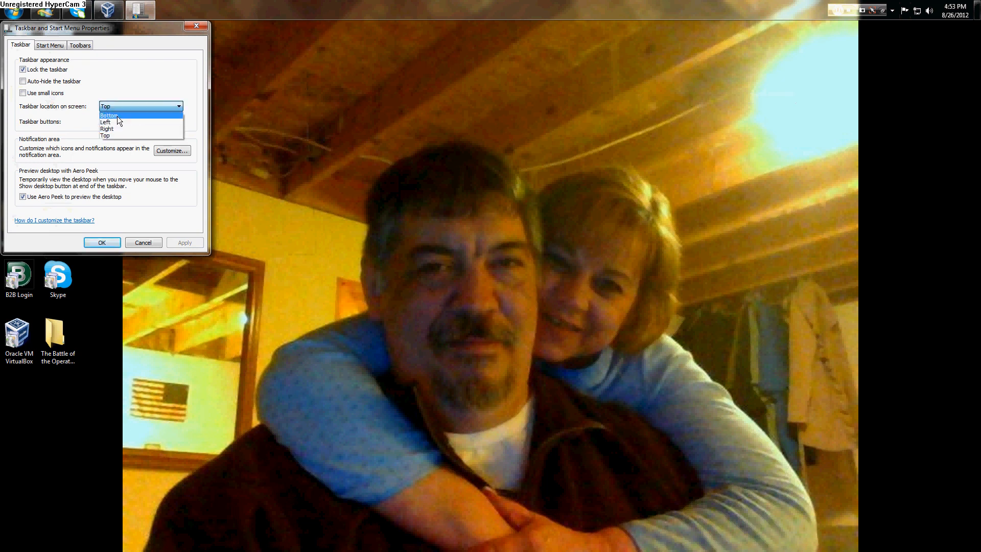
pyautogui.click(117, 116)
pyautogui.click(186, 241)
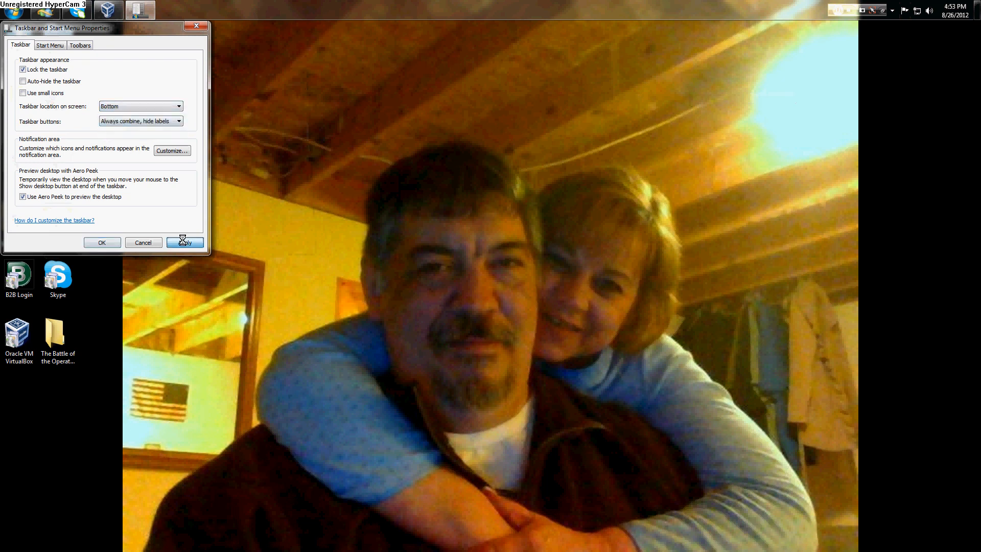
pyautogui.click(109, 242)
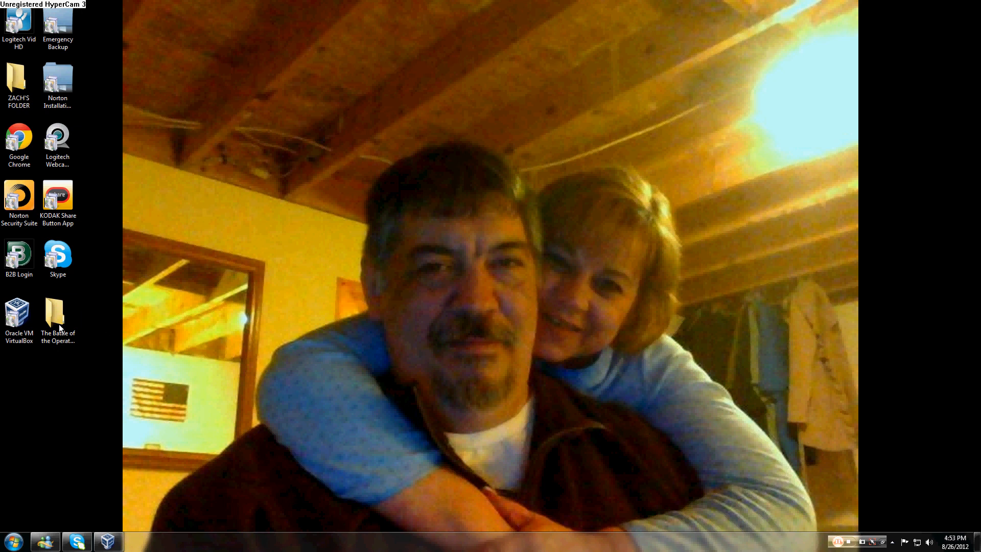
# Move the folder "The Battle of the Operating Systems" out of the desktop icon columns onto the open desktop area
pyautogui.moveTo(67, 329); pyautogui.dragTo(222, 330)
pyautogui.moveTo(278, 231); pyautogui.dragTo(384, 342)
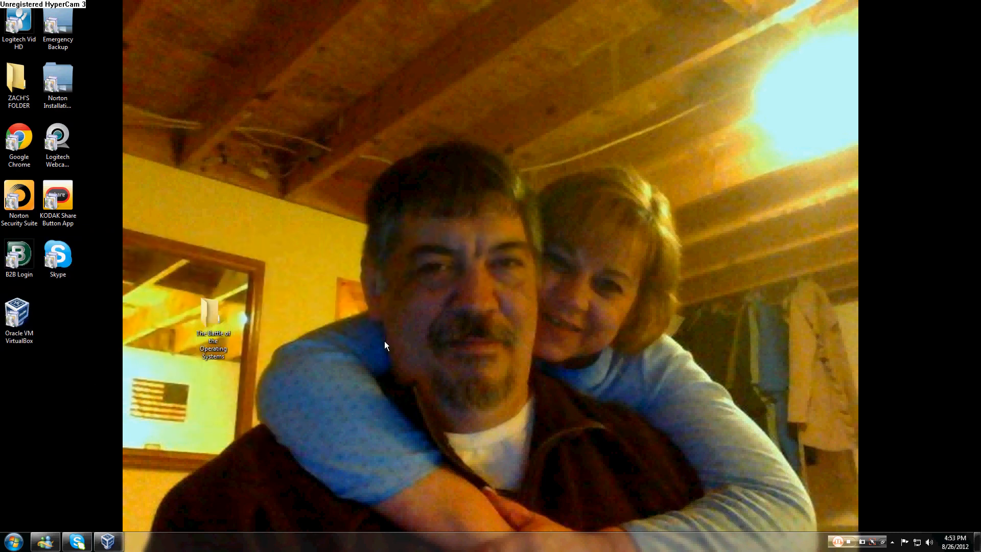